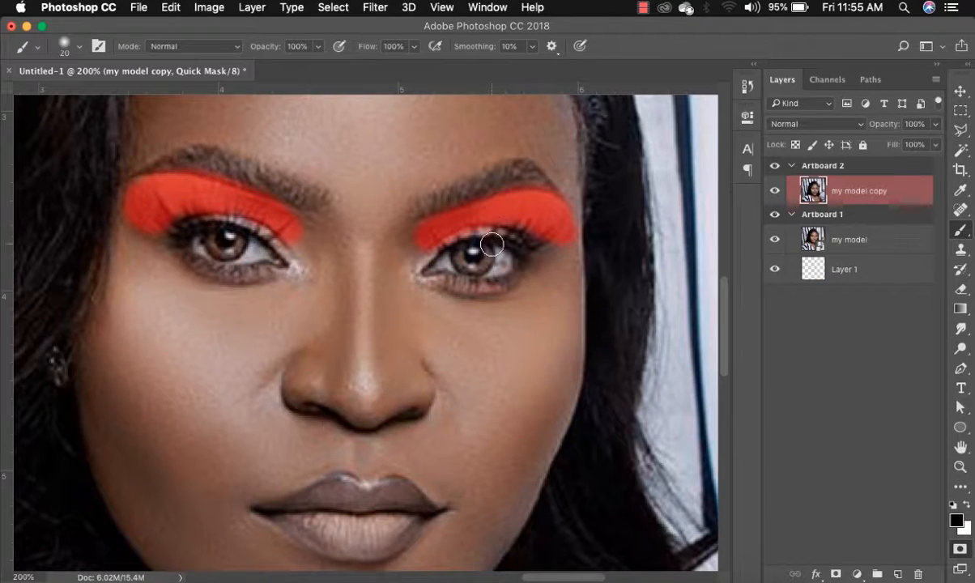
- Turn the painted eyelid mask into a selection and recolour it pinkish red with a Hue/Saturation adjustment layer
click(960, 549)
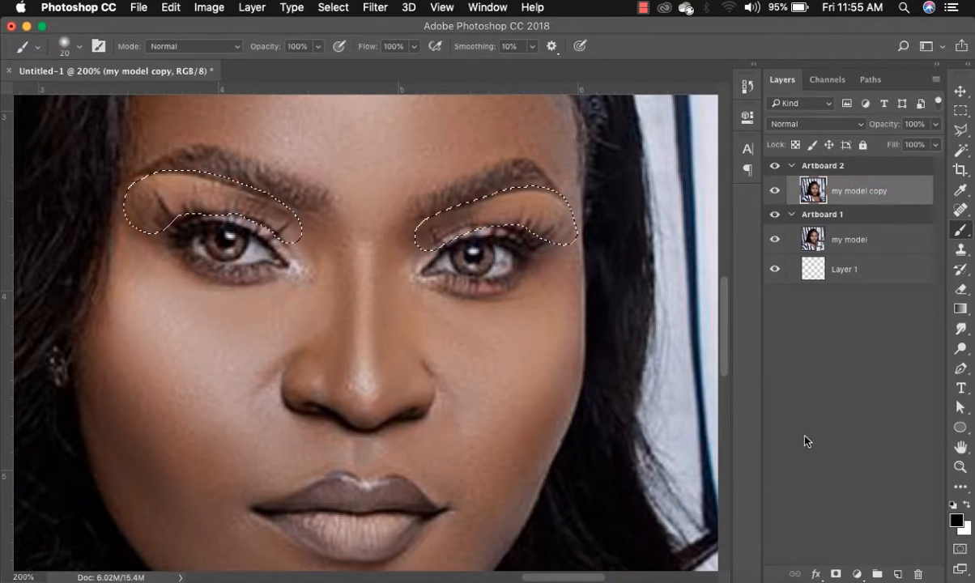
click(858, 574)
click(898, 406)
drag(617, 212, 563, 220)
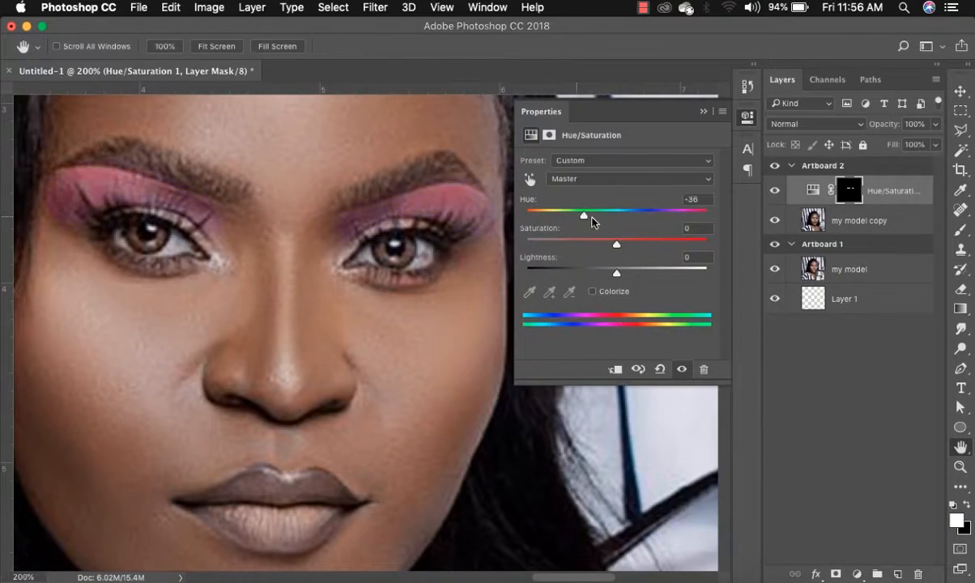
mouse_move(588, 219)
mouse_down()
mouse_move(559, 218)
mouse_move(599, 229)
mouse_up()
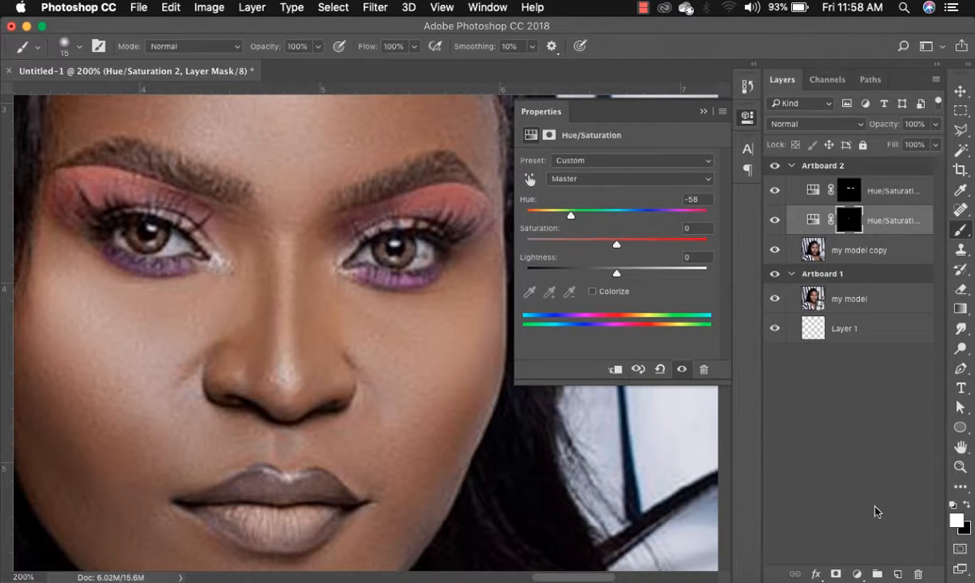
- Enter Quick Mask mode on the my model copy layer
key(super+minus)
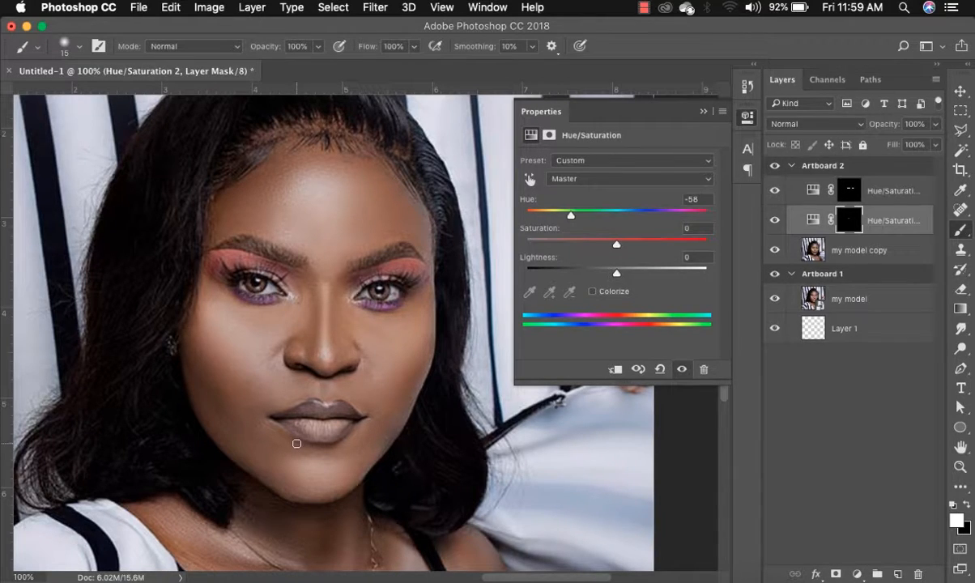
click(885, 253)
key(q)
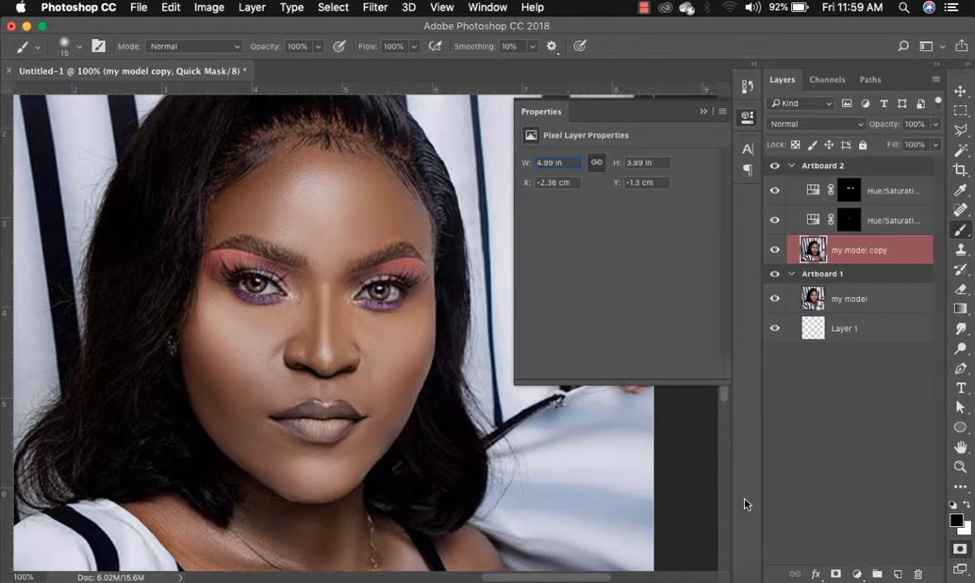
click(857, 574)
click(898, 406)
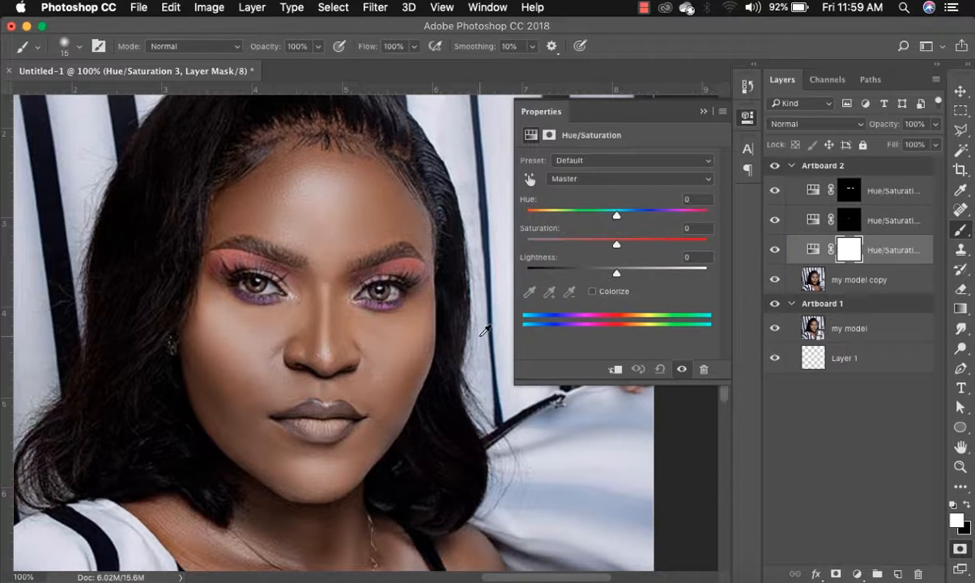
key(super+z)
- Enlarge the brush to 125 px and paint the quick mask over the forehead and the cheek beneath the eye on the image's left
key(bracketright)
key(bracketright)
key(bracketright)
key(bracketright)
key(bracketright)
key(bracketright)
key(bracketright)
key(bracketright)
key(bracketright)
key(bracketright)
key(bracketright)
key(bracketright)
key(bracketright)
drag(292, 190, 328, 198)
drag(226, 320, 216, 351)
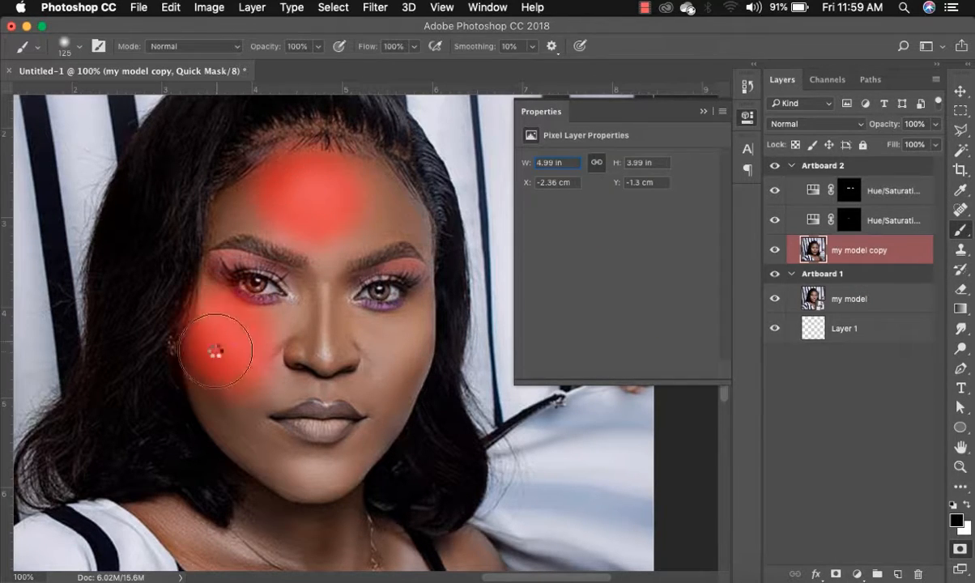
- Paint the quick mask over the chin and along the nose bridge, reducing the brush to 45 px for the nose
key(super+minus)
key(bracketleft)
key(bracketleft)
key(bracketleft)
drag(319, 427, 337, 430)
key(bracketleft)
key(bracketleft)
key(bracketleft)
key(bracketleft)
drag(336, 306, 341, 348)
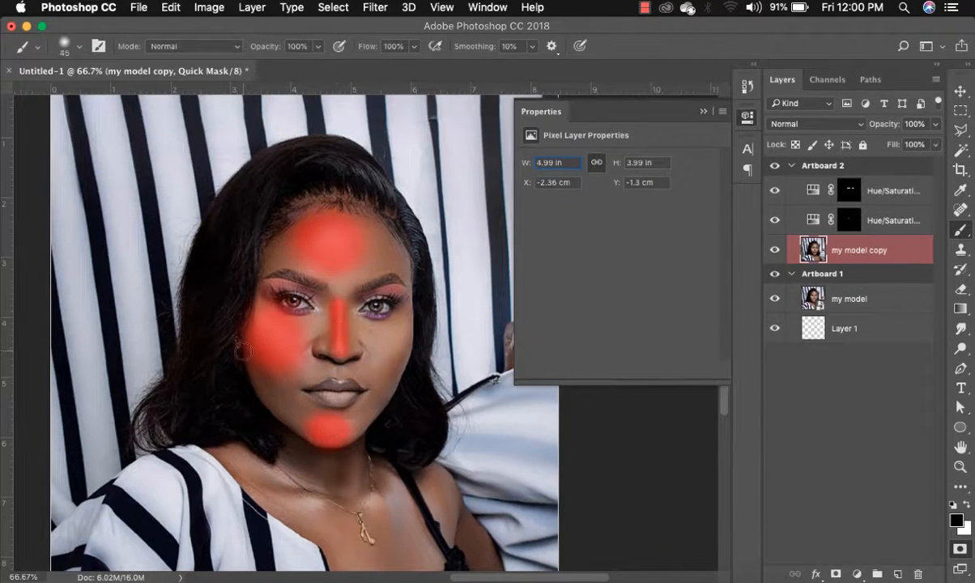
- Paint the quick mask over the hair on the image's left and the shoulder with an 80 px brush
key(bracketright)
key(bracketright)
key(bracketright)
key(bracketright)
drag(304, 173, 209, 379)
mouse_move(212, 453)
mouse_down()
mouse_move(119, 494)
mouse_move(281, 470)
mouse_up()
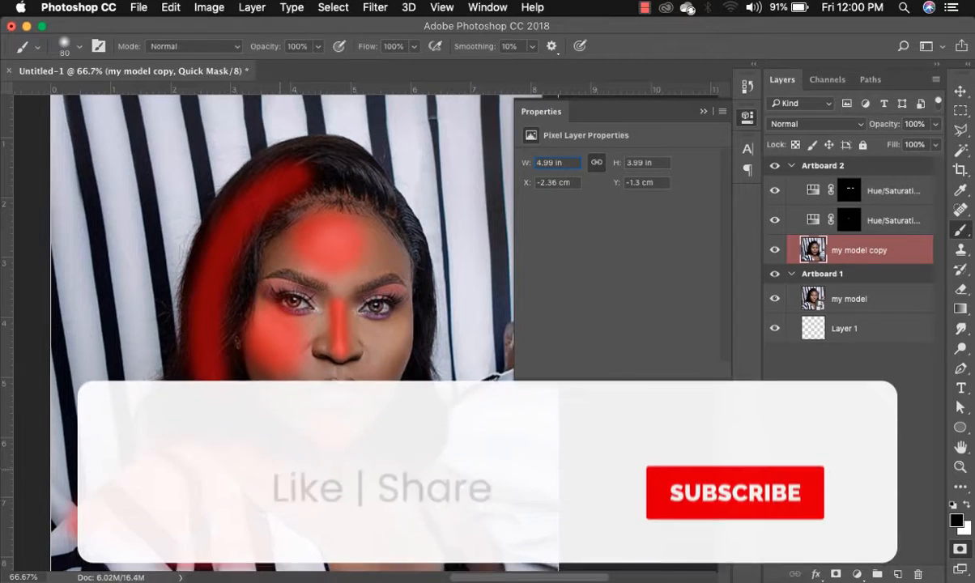
- Enlarge the brush to 300 px and extend the quick mask around the shoulder area
key(super+minus)
key(super+plus)
key(bracketright)
key(bracketright)
key(bracketright)
key(bracketright)
key(bracketright)
key(bracketright)
key(bracketright)
key(bracketright)
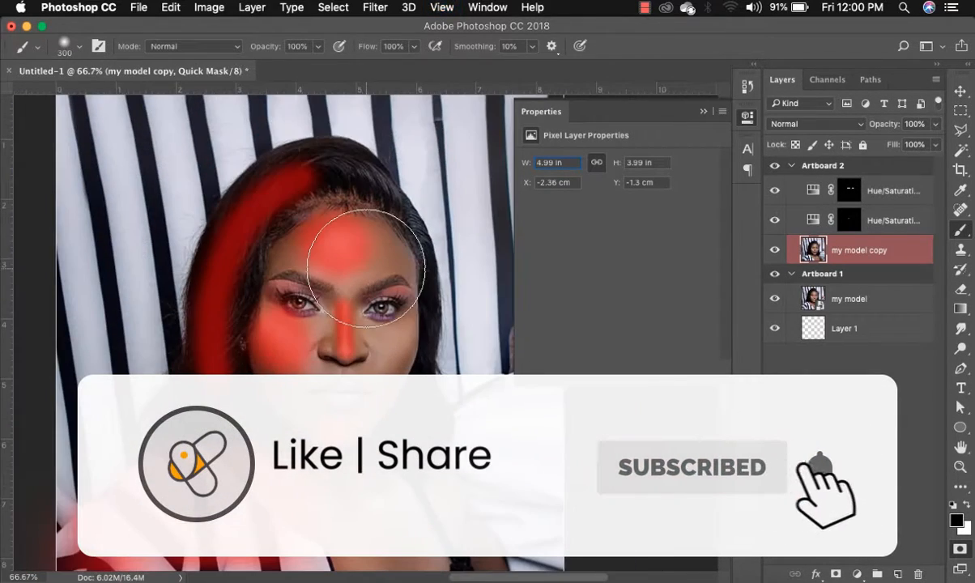
- Turn the quick mask into a selection and add a Hue/Saturation adjustment layer with the hue set to -24
key(q)
click(296, 6)
click(338, 67)
click(857, 574)
click(879, 405)
drag(616, 211, 595, 215)
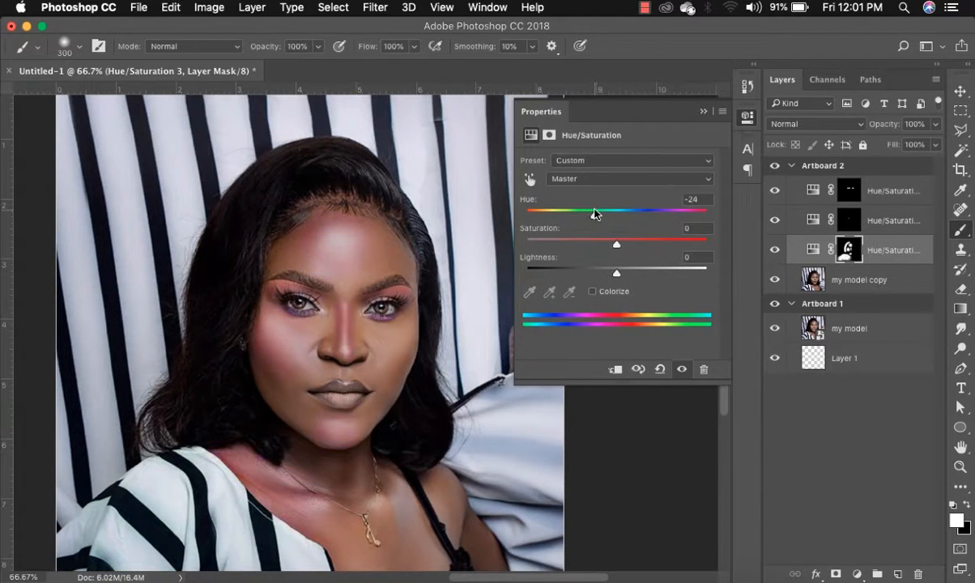
- Try the Overlay and Soft Light blend modes on the face's Hue/Saturation layer and return it to Normal
click(937, 125)
mouse_move(948, 142)
mouse_down()
mouse_move(906, 143)
mouse_move(952, 144)
mouse_up()
click(852, 126)
click(805, 167)
click(852, 125)
click(819, 245)
click(849, 125)
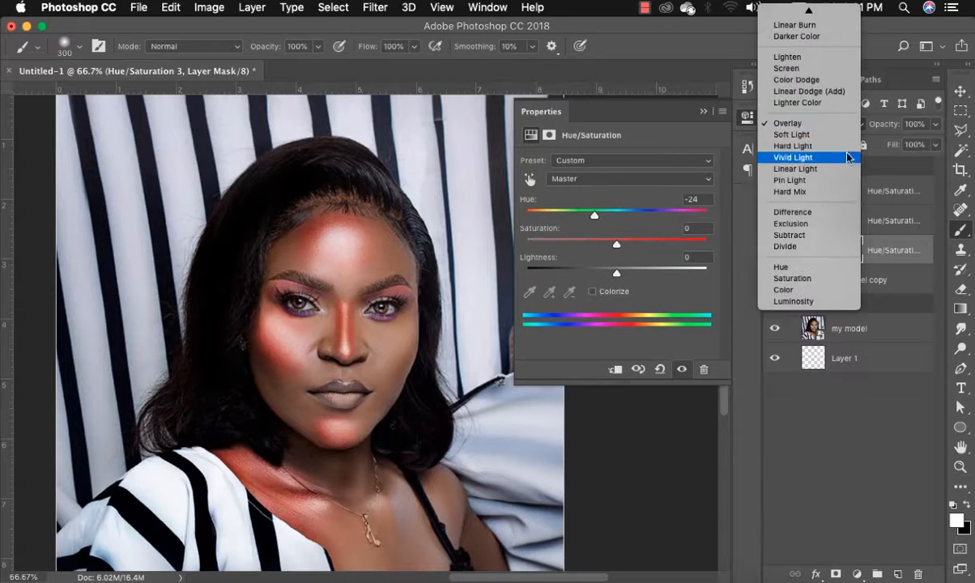
click(823, 135)
click(842, 126)
click(819, 15)
- Set the opacity of the face's Hue/Saturation layer to 79%
click(936, 125)
drag(938, 145, 921, 147)
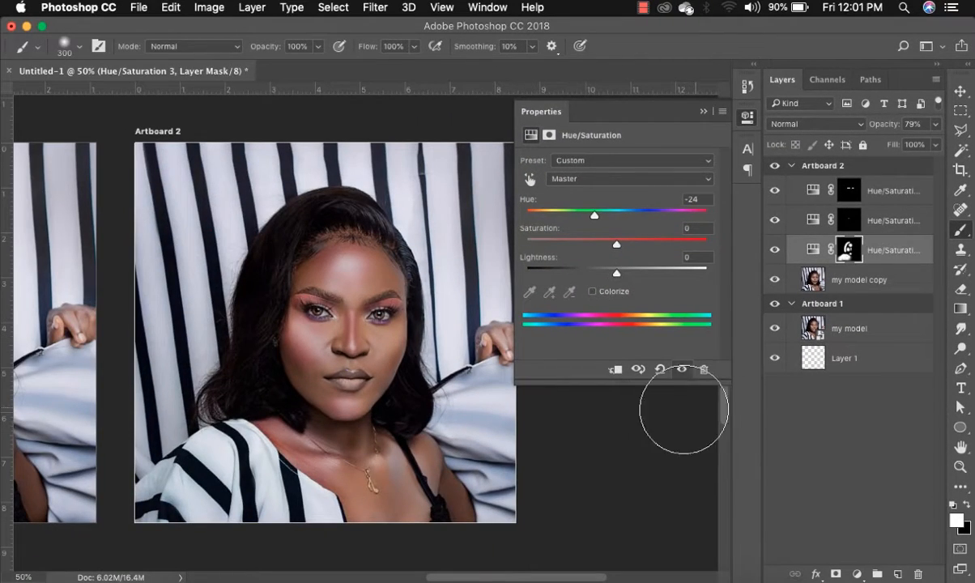
- Add an empty layer above my model copy and brush a salmon-red stroke down the left side of the portrait
click(869, 372)
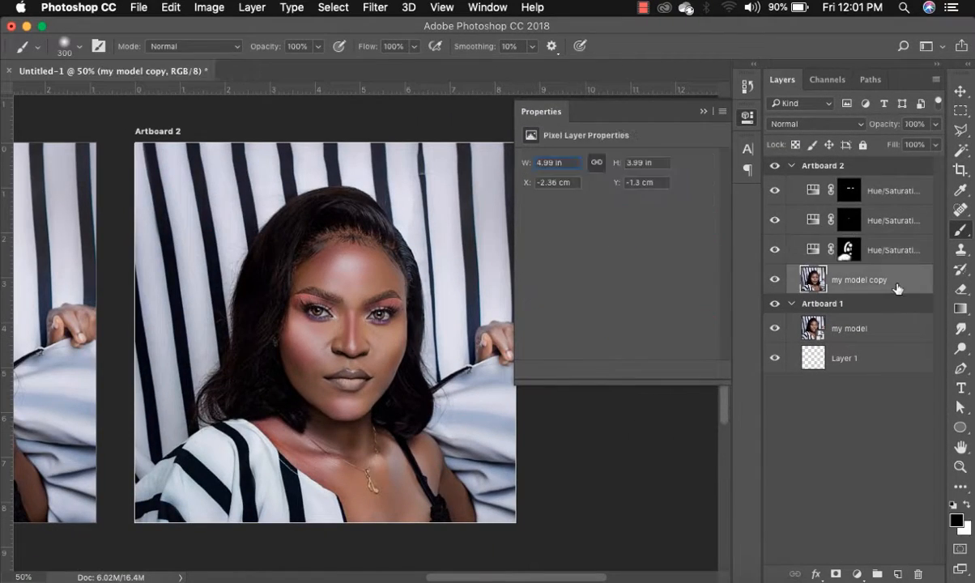
click(898, 574)
key(i)
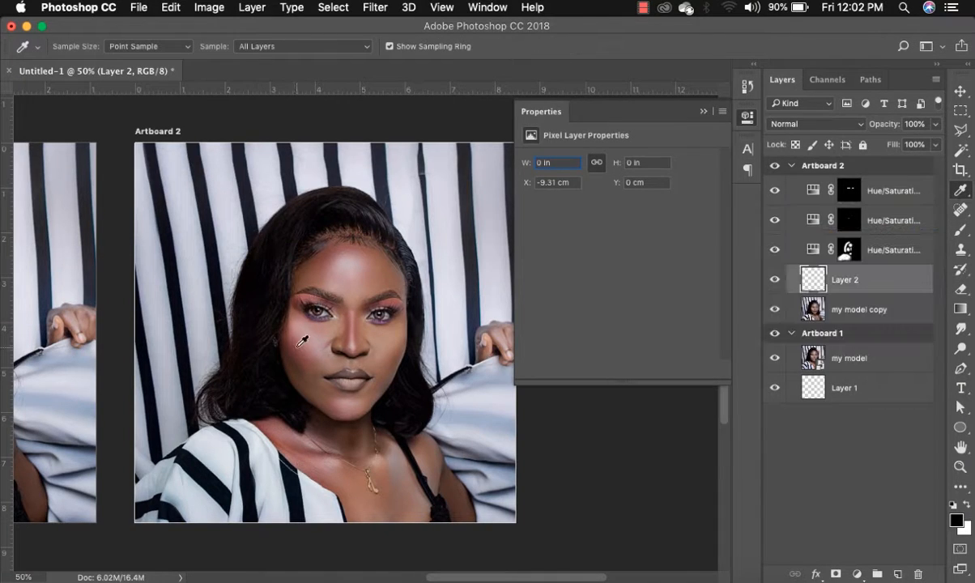
click(278, 319)
click(957, 520)
click(871, 135)
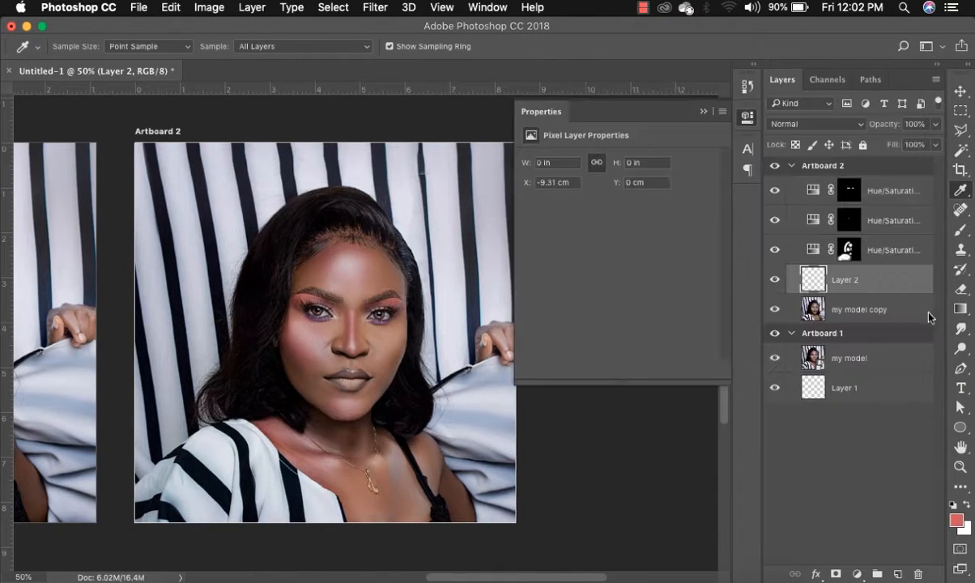
key(b)
mouse_move(162, 210)
mouse_down()
mouse_move(239, 243)
mouse_move(263, 391)
mouse_move(200, 486)
mouse_up()
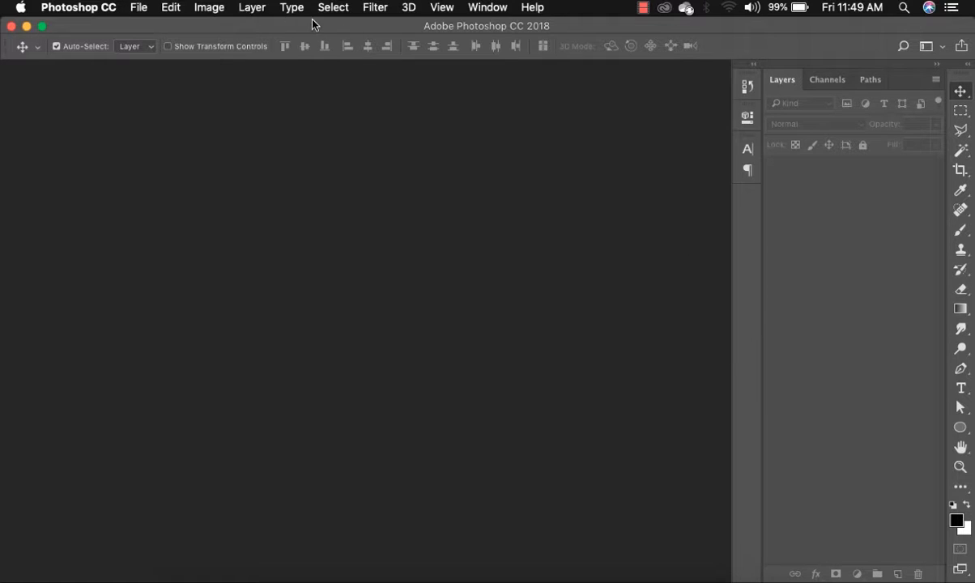
- Create a new 1000 x 1000 pixel RGB document at 300 pixels/inch with artboards enabled
click(139, 7)
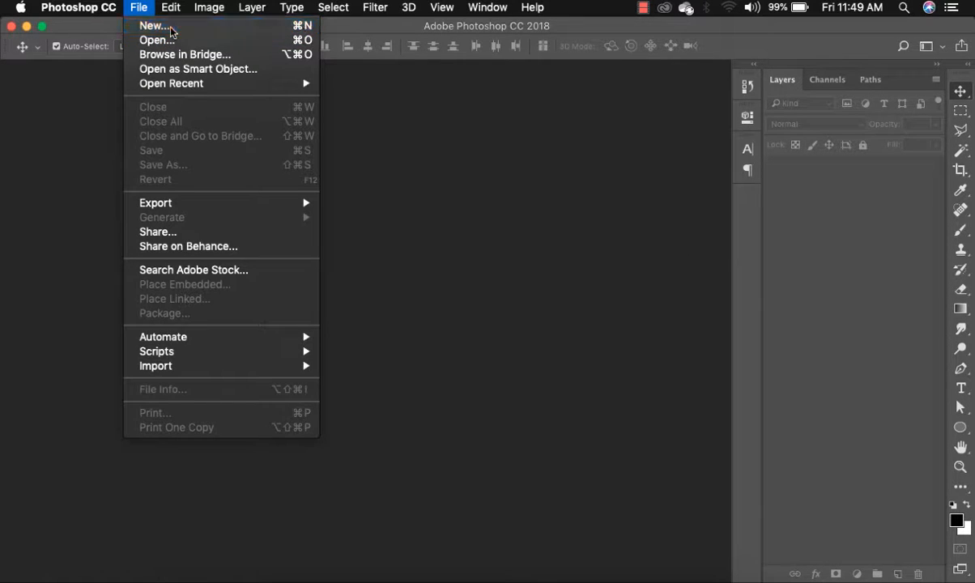
click(166, 26)
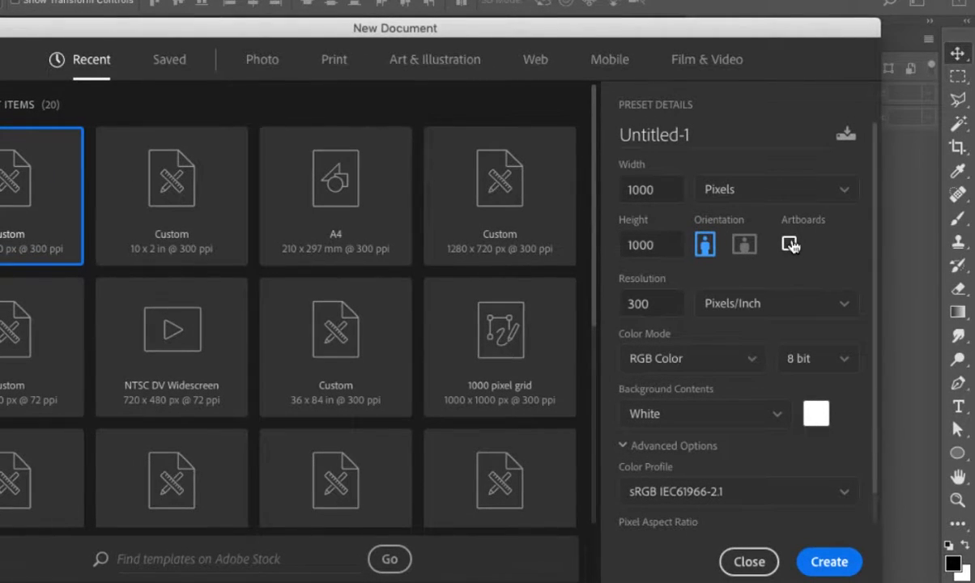
click(789, 244)
scroll(802, 273, down, 2)
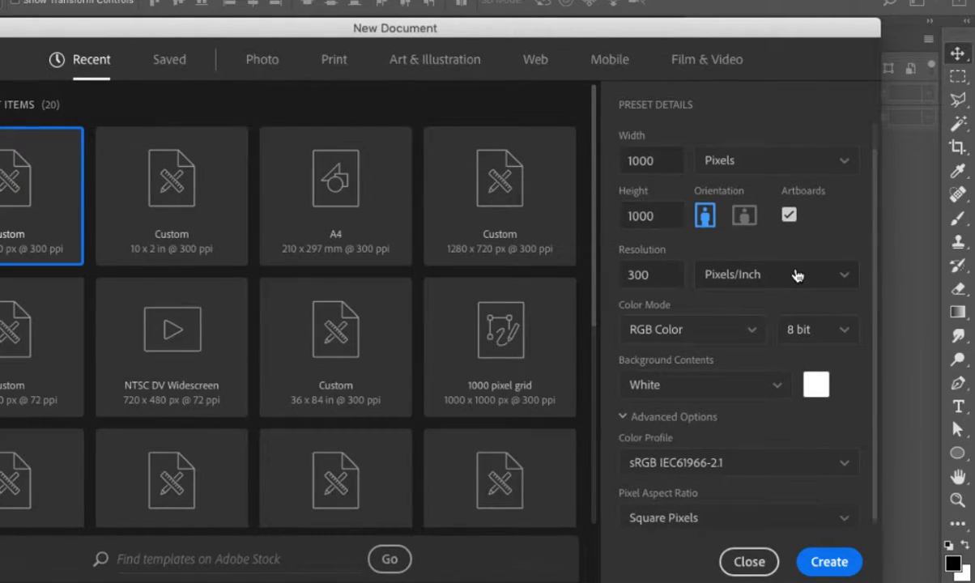
scroll(797, 275, up, 2)
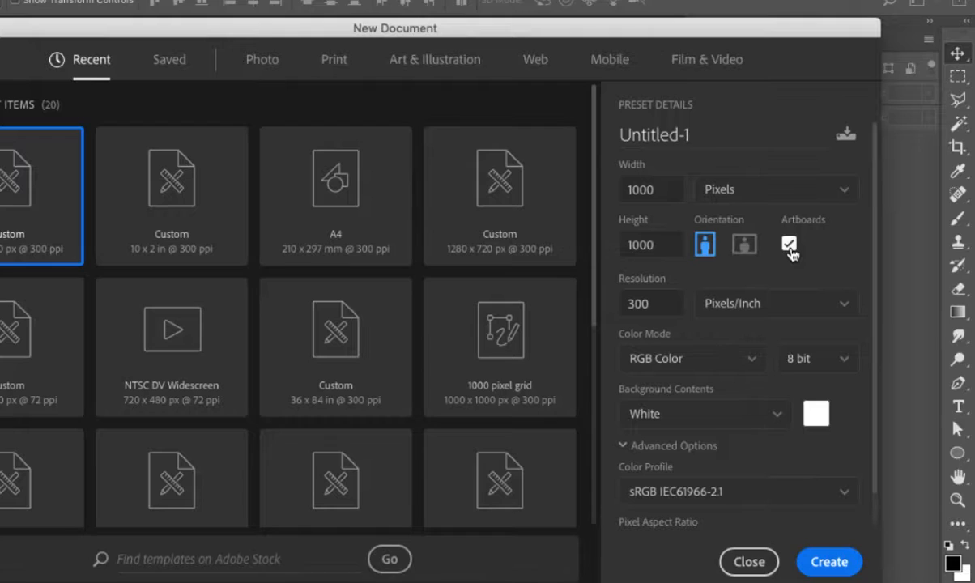
click(829, 565)
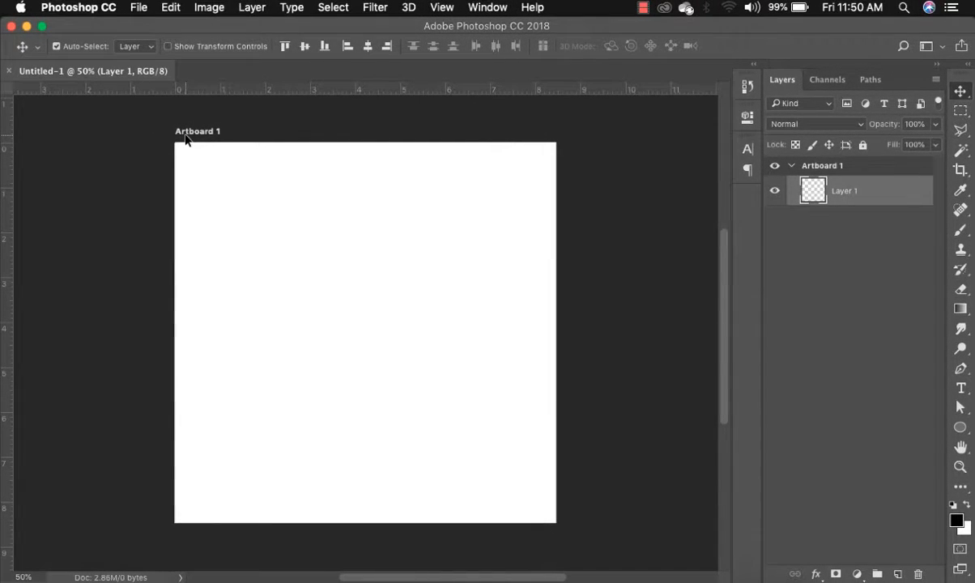
- Add a second artboard of the same size to the right of Artboard 1
right_click(189, 137)
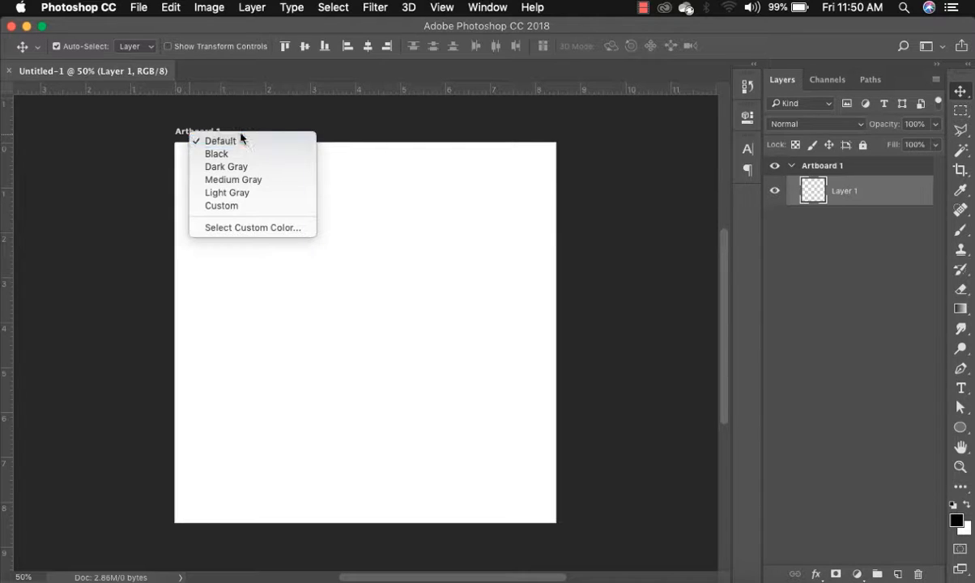
click(241, 137)
click(214, 144)
key(shift+v)
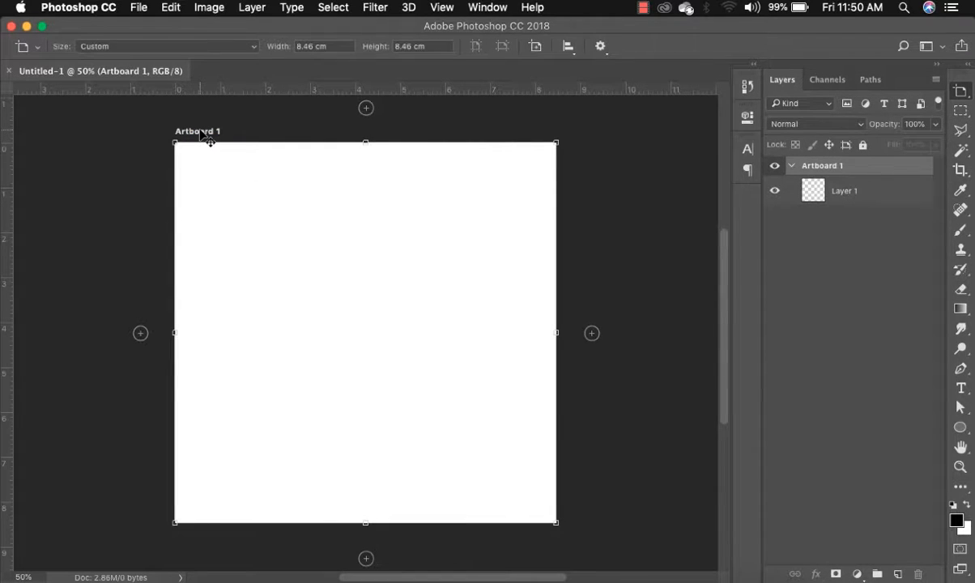
click(592, 333)
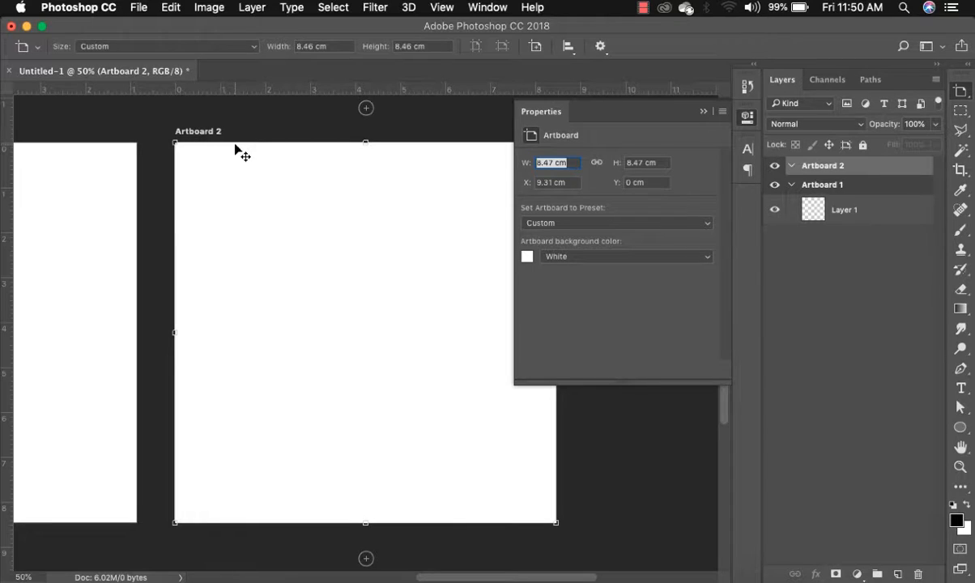
click(703, 111)
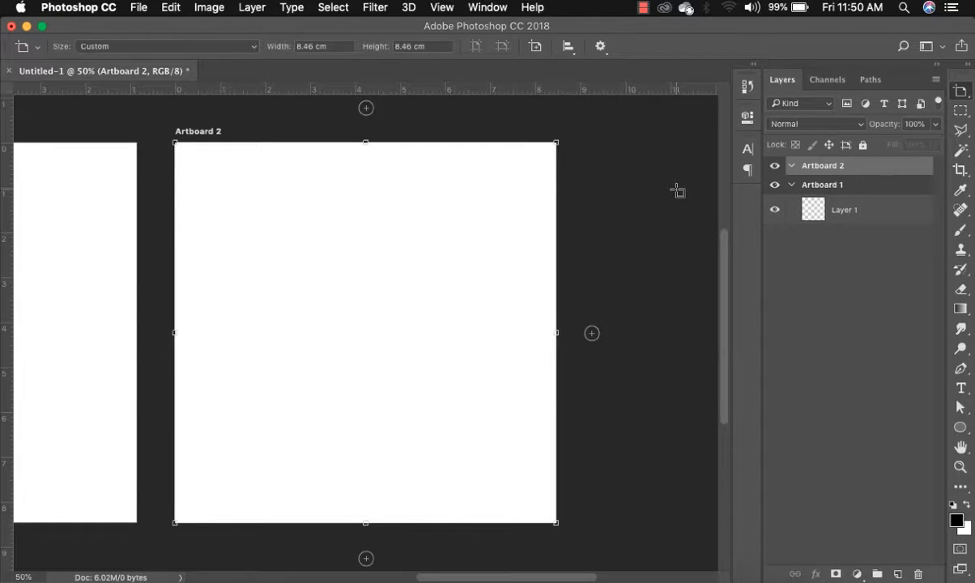
- Switch to Finder and place my model.jpeg from the Documents folder onto Artboard 1
key(super+minus)
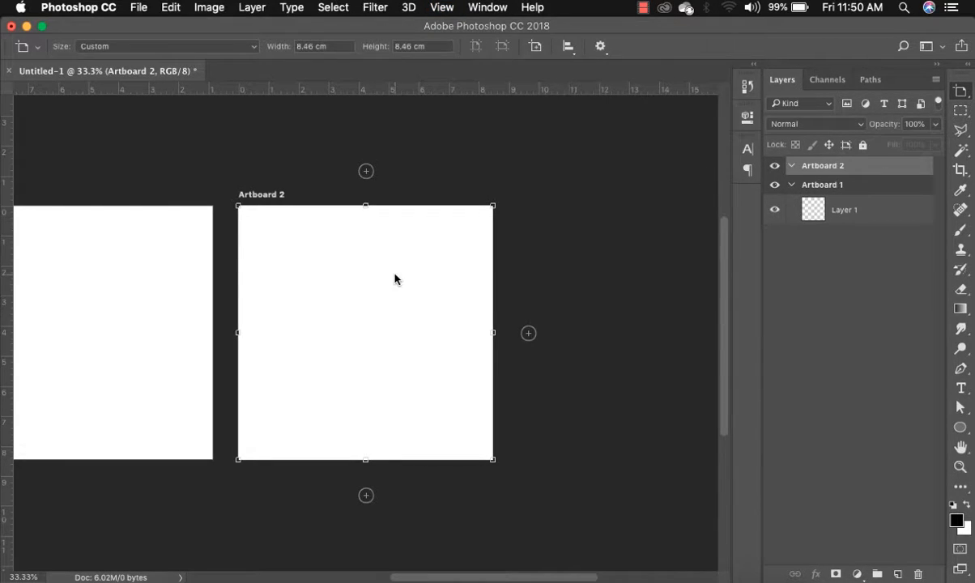
key(h)
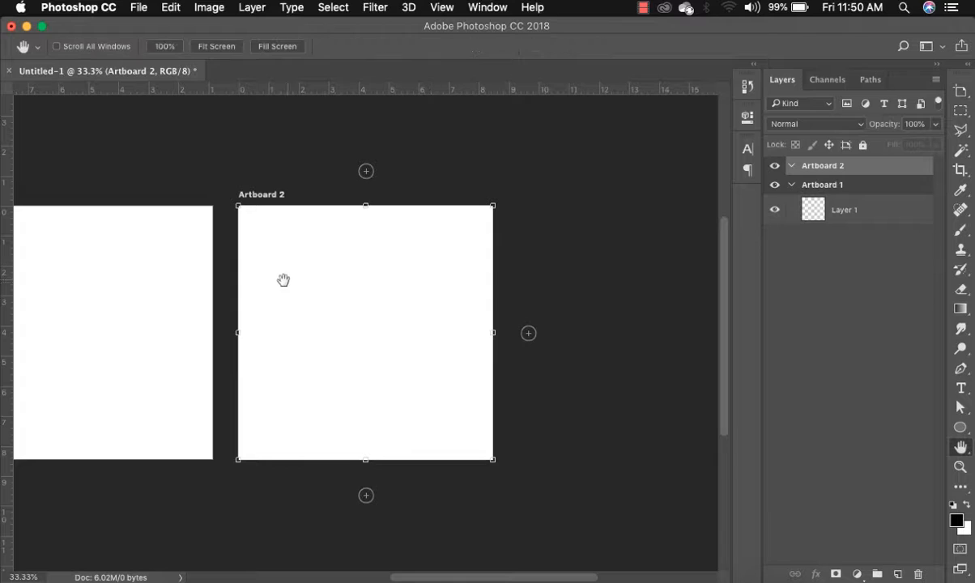
drag(321, 273, 446, 241)
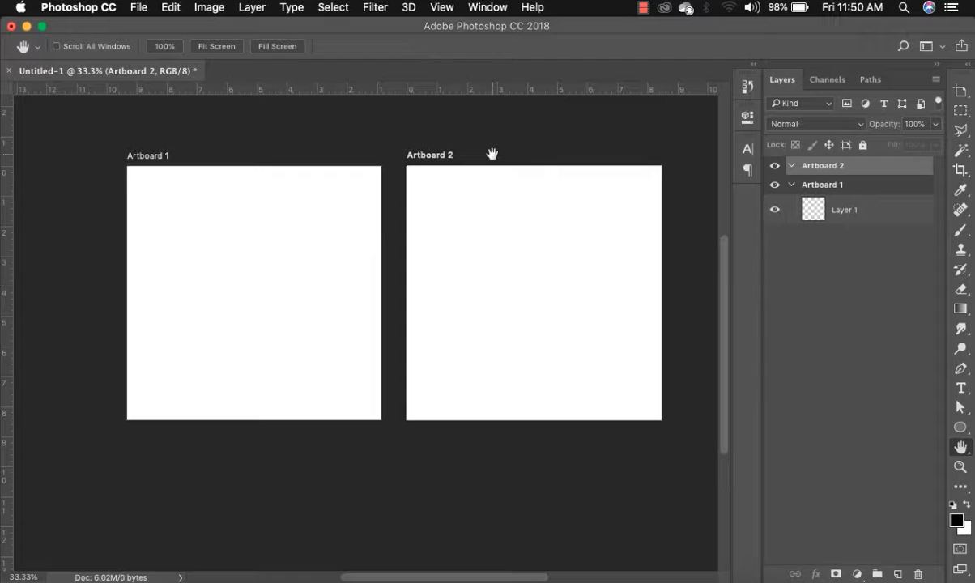
key(ctrl+Up)
click(454, 170)
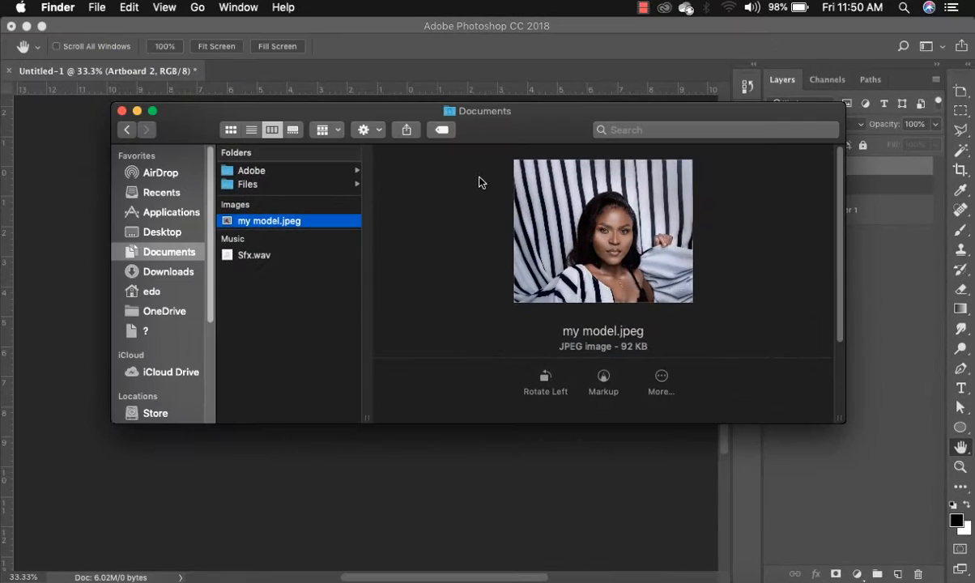
drag(267, 221, 312, 496)
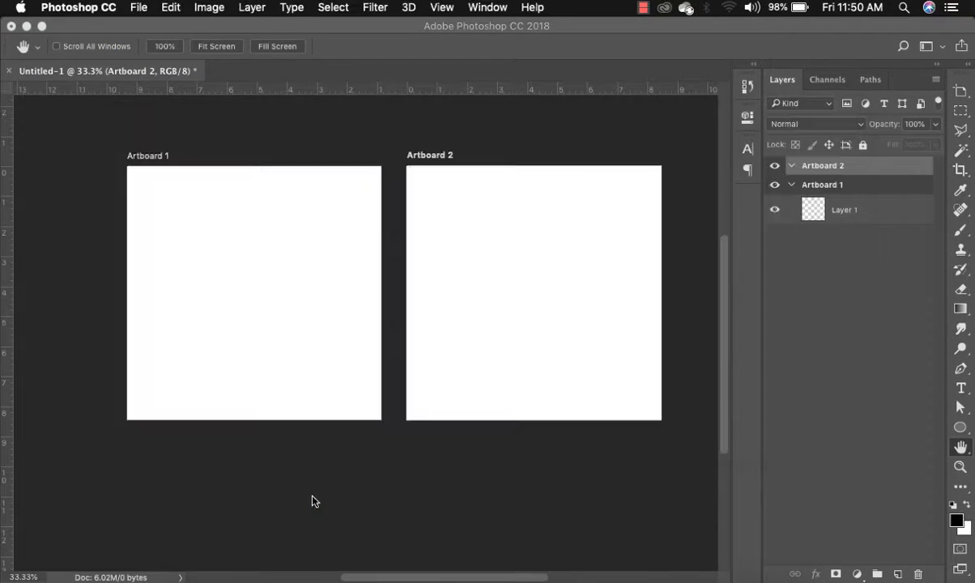
drag(373, 501, 290, 269)
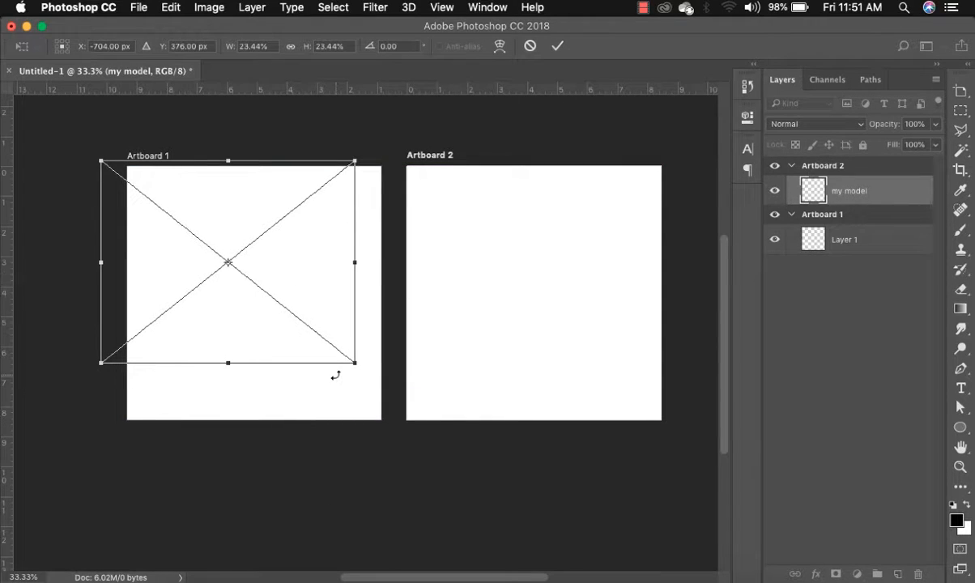
key(Return)
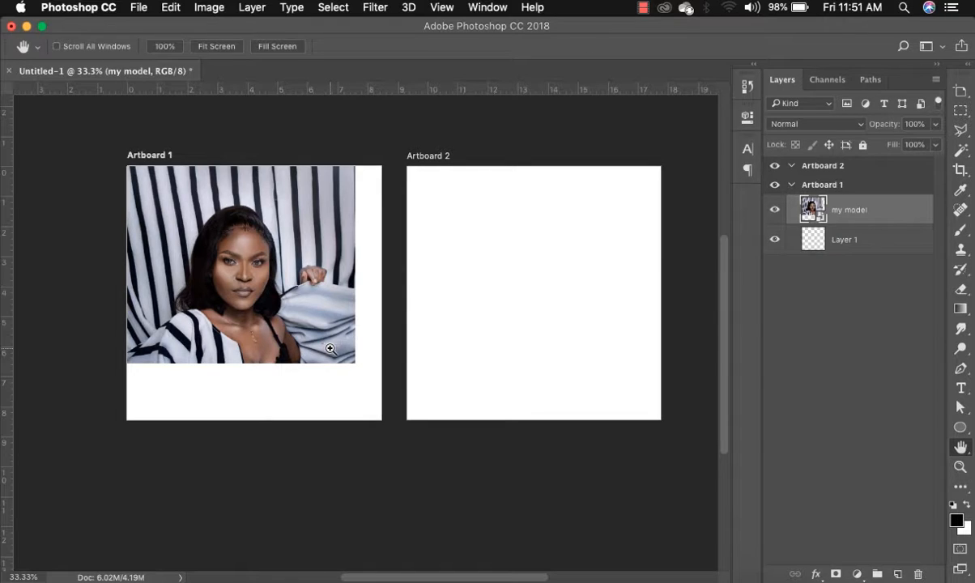
- Scale the my model photo to about 35% and shift it slightly so that it fills Artboard 1
key(super+t)
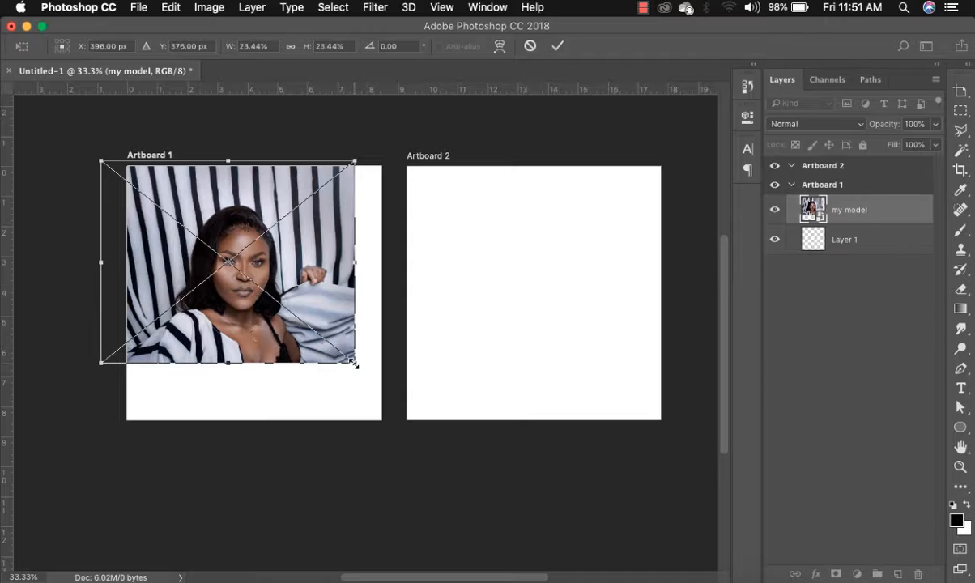
drag(354, 364, 324, 345)
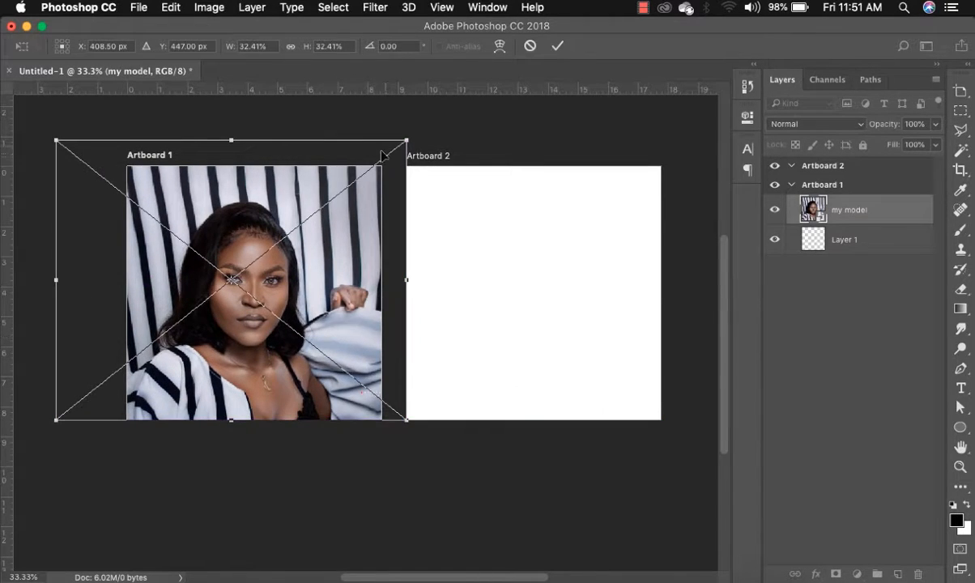
drag(406, 141, 436, 116)
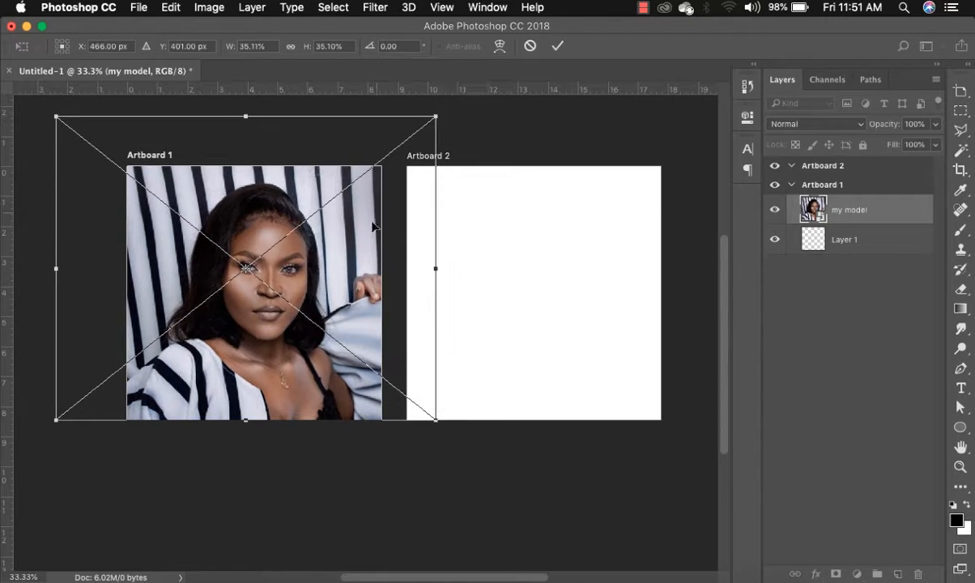
drag(354, 253, 347, 253)
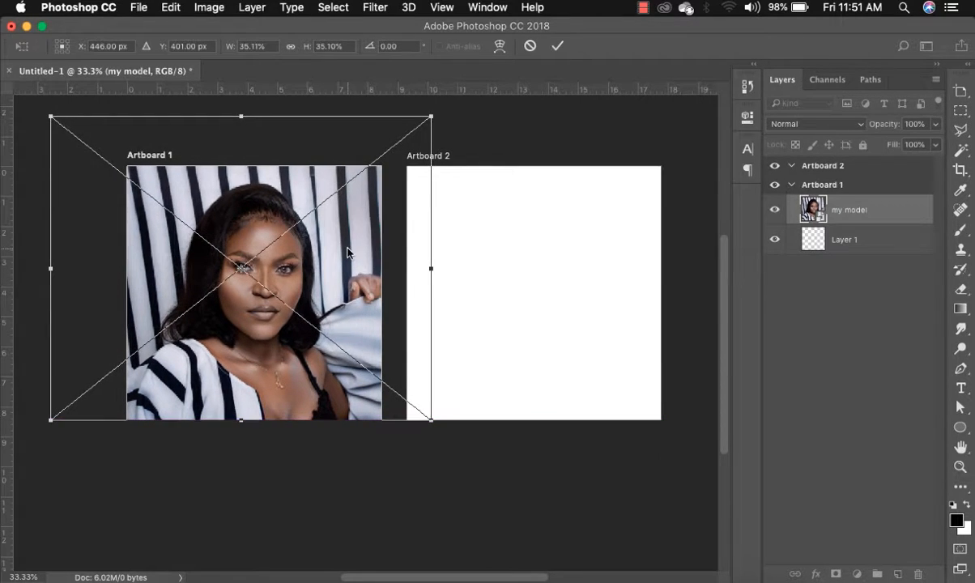
key(Return)
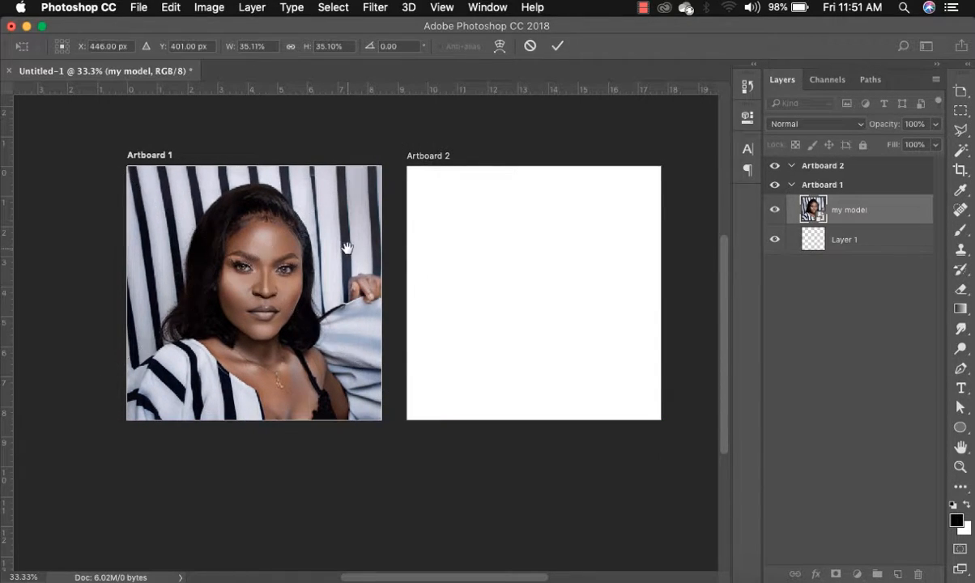
key(h)
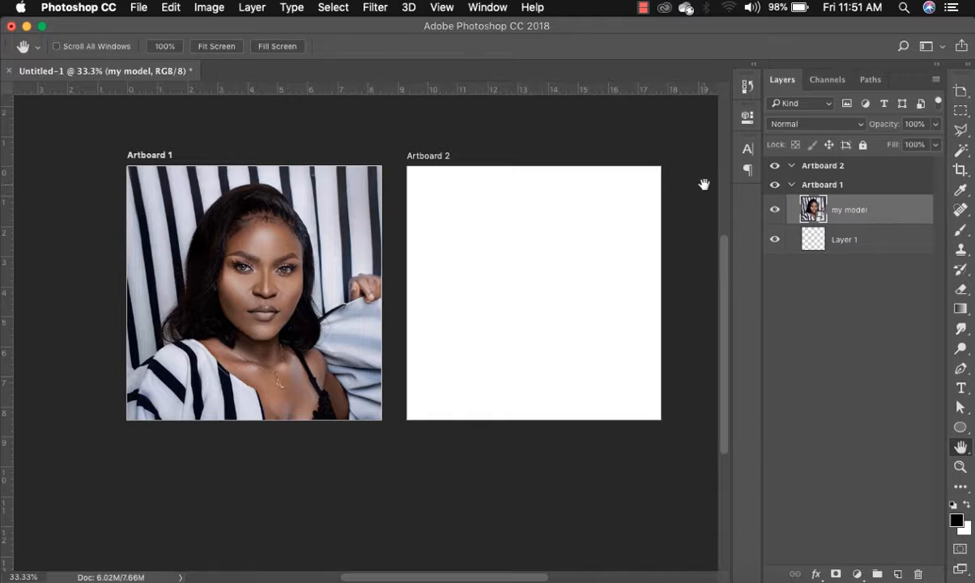
- Duplicate the my model photo onto Artboard 2 and position the copy so the portrait fills that artboard
click(962, 91)
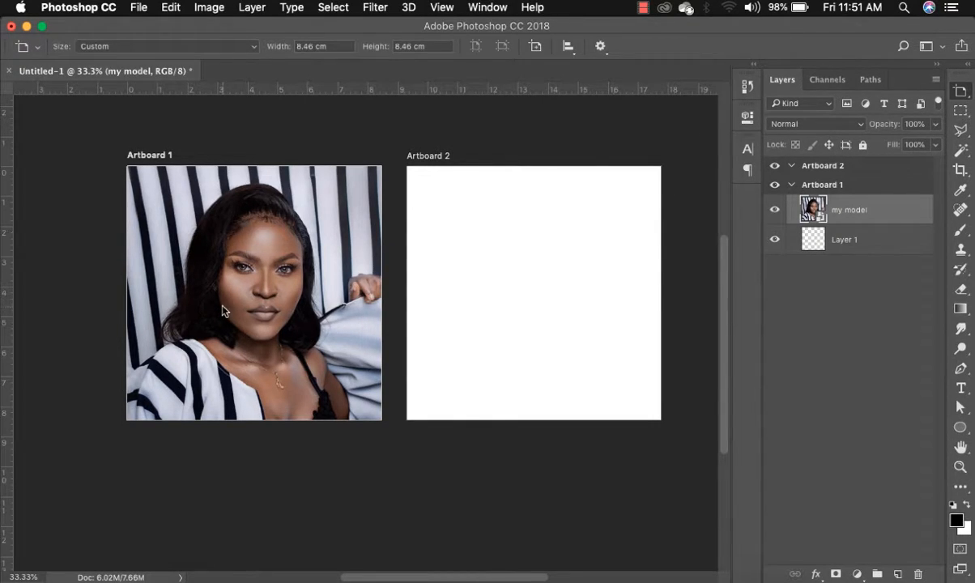
key(shift+v)
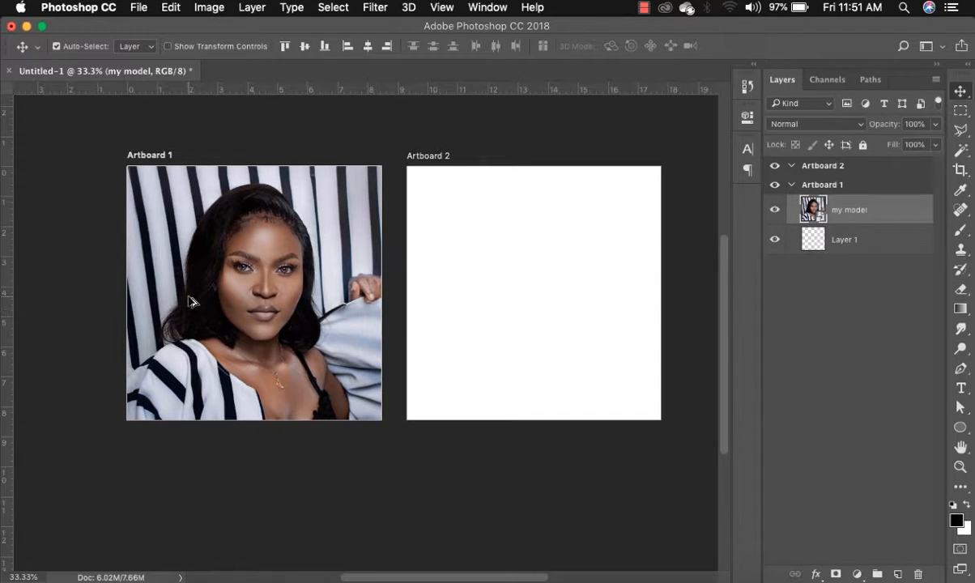
drag(188, 301, 508, 285)
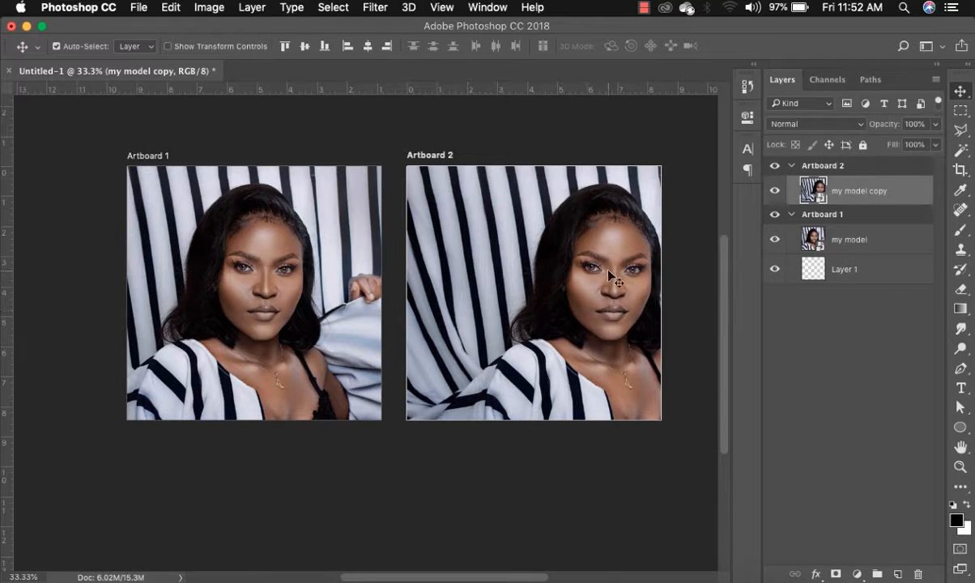
drag(609, 270, 577, 289)
- Rasterize the my model copy layer on Artboard 2
key(super+equal)
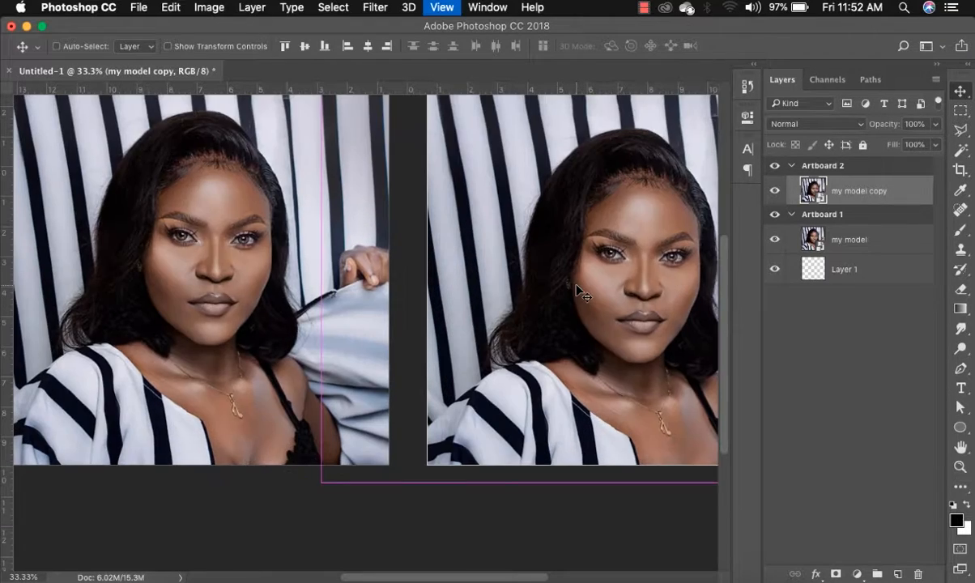
key(super+equal)
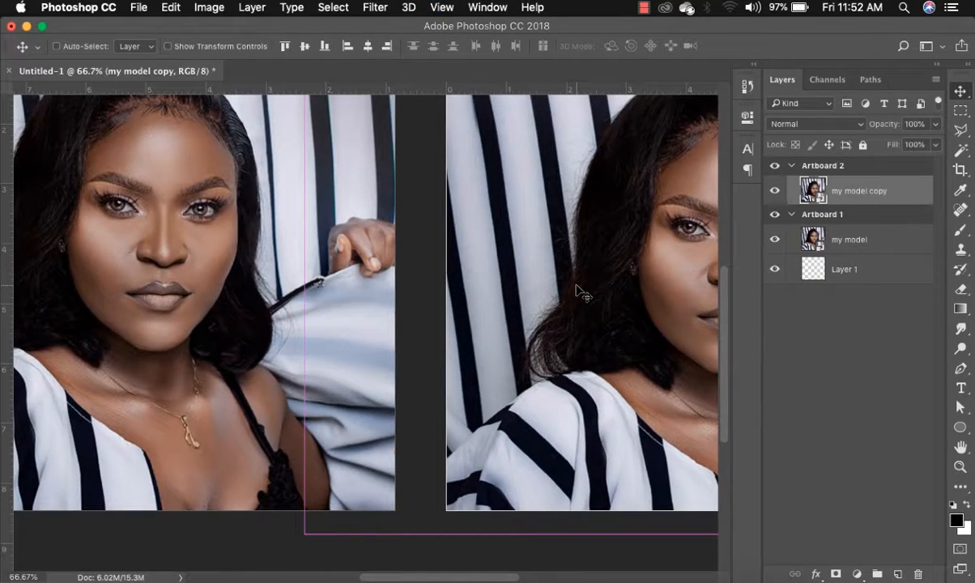
key(h)
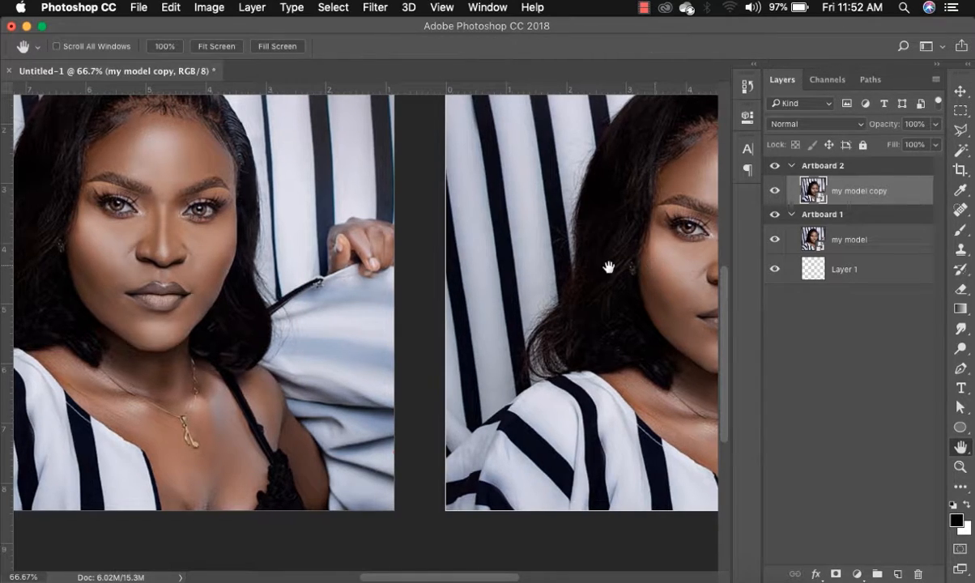
drag(608, 266, 414, 278)
scroll(549, 310, up, 5)
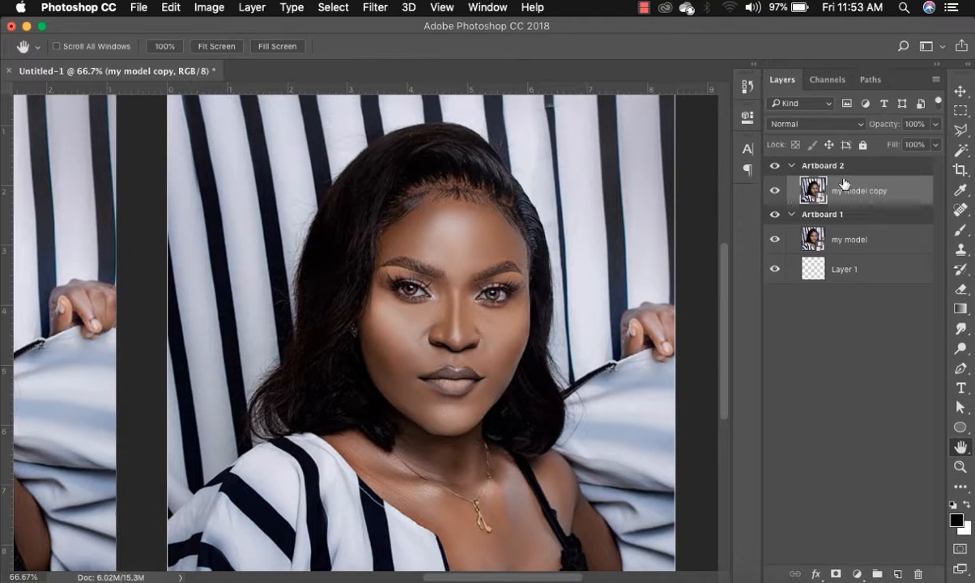
scroll(458, 269, down, 2)
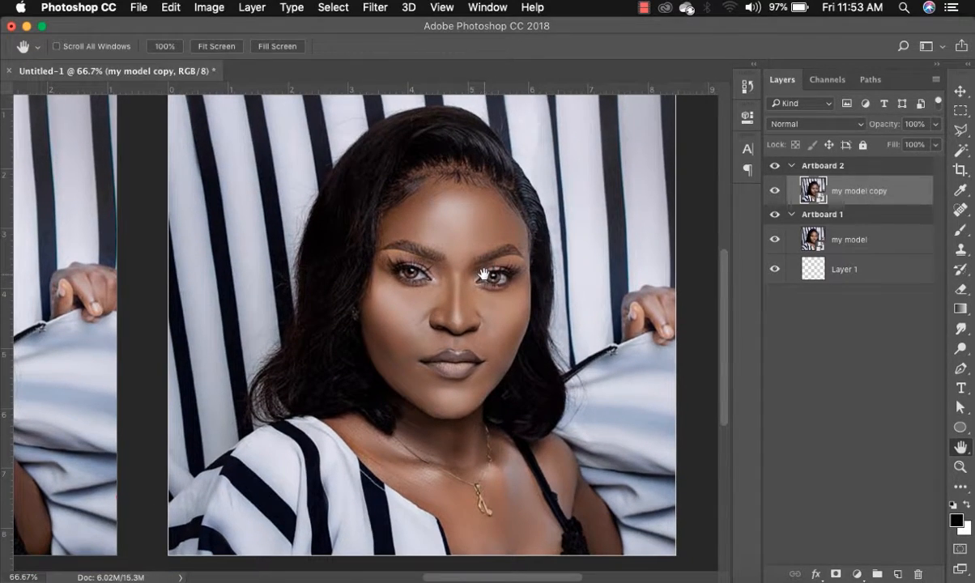
right_click(827, 195)
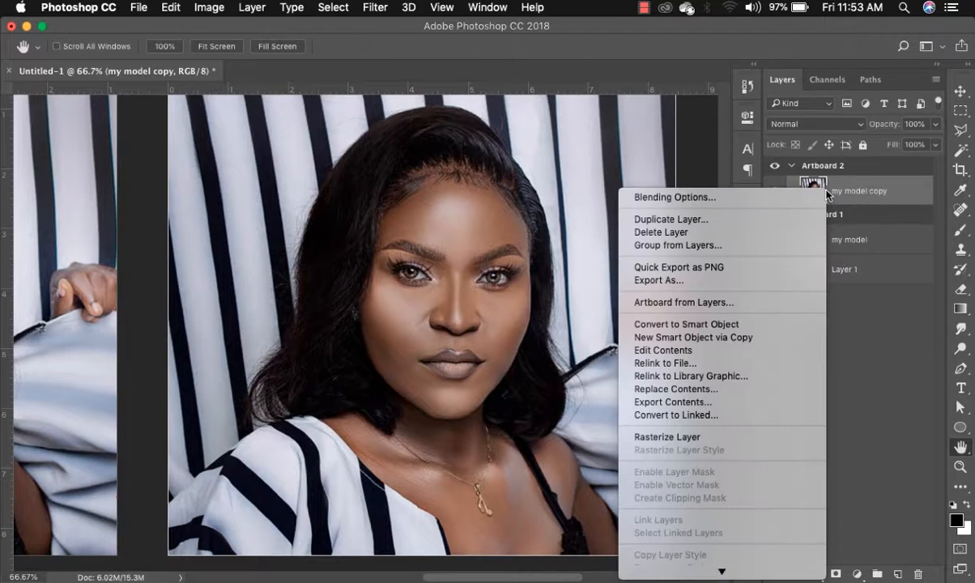
click(702, 438)
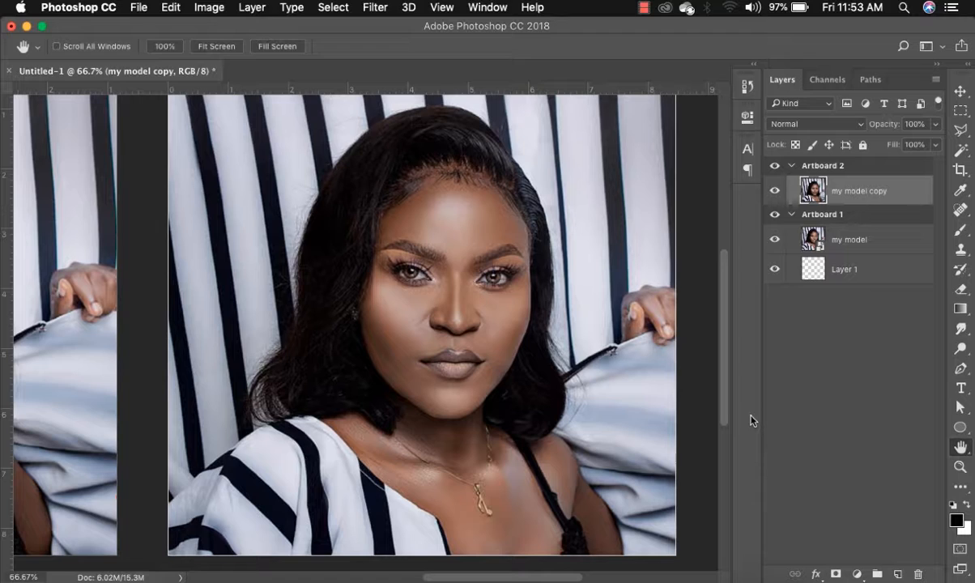
- Frame the face on Artboard 2 at 200% and enter Quick Mask mode on the my model copy layer
key(super+plus)
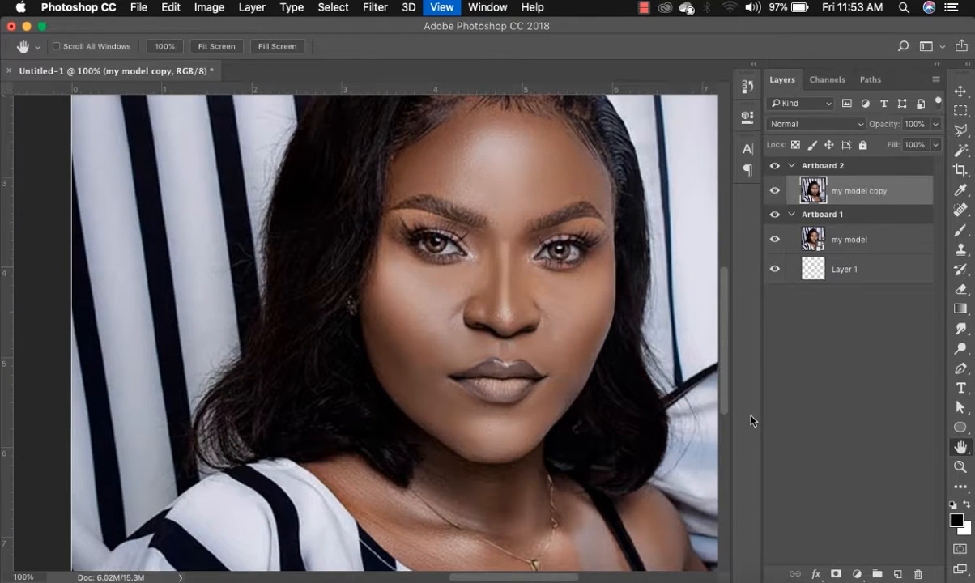
key(super+plus)
drag(576, 233, 315, 321)
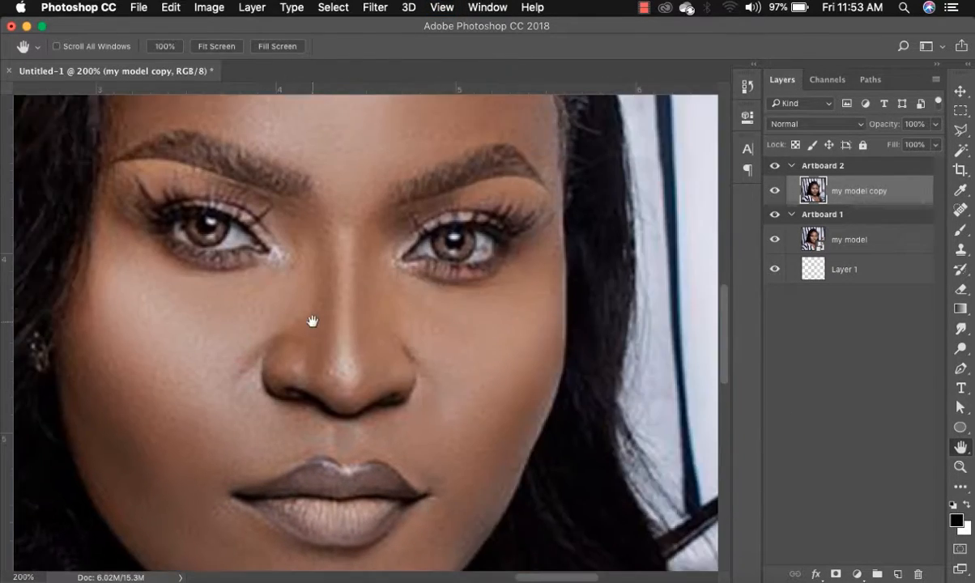
drag(535, 286, 576, 279)
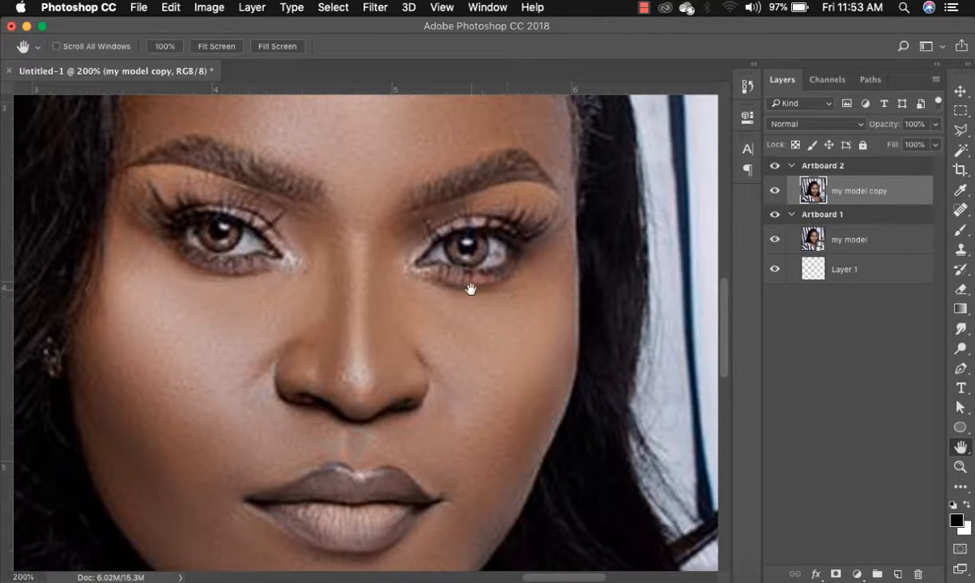
drag(470, 285, 473, 298)
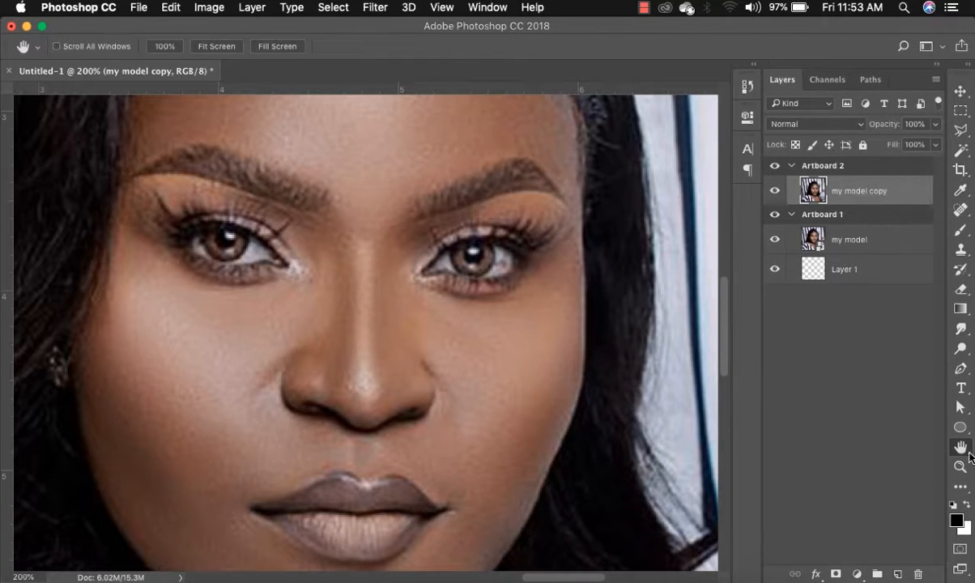
key(q)
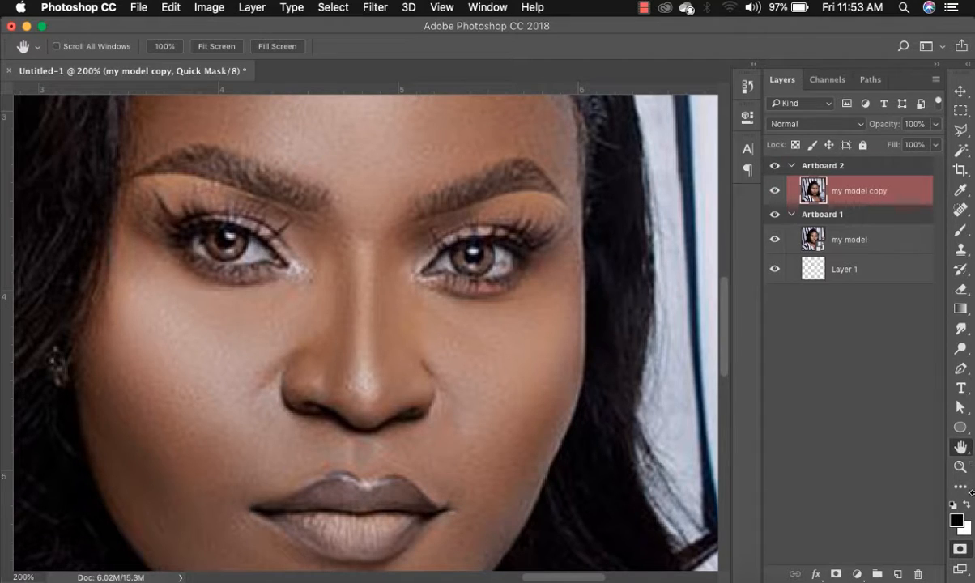
key(q)
click(962, 94)
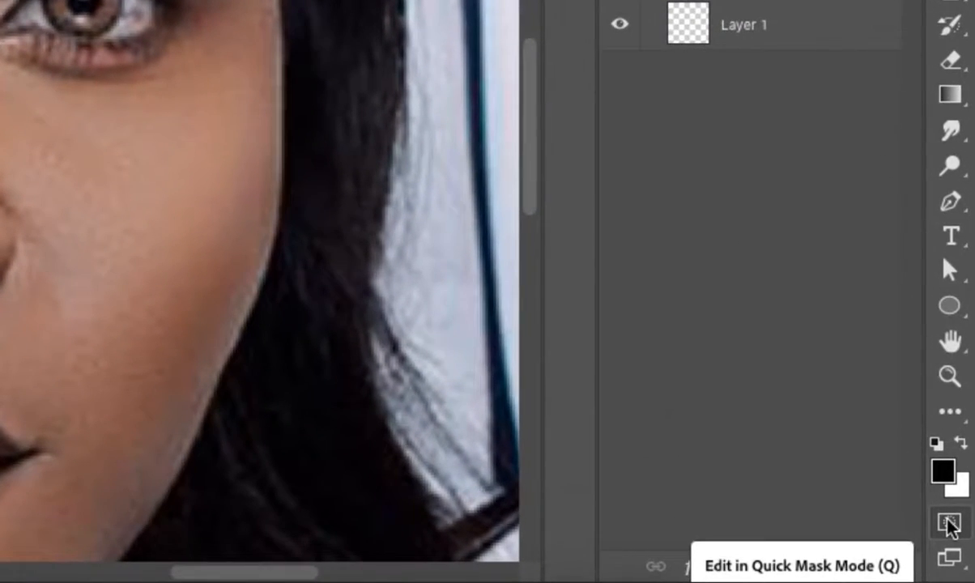
click(949, 524)
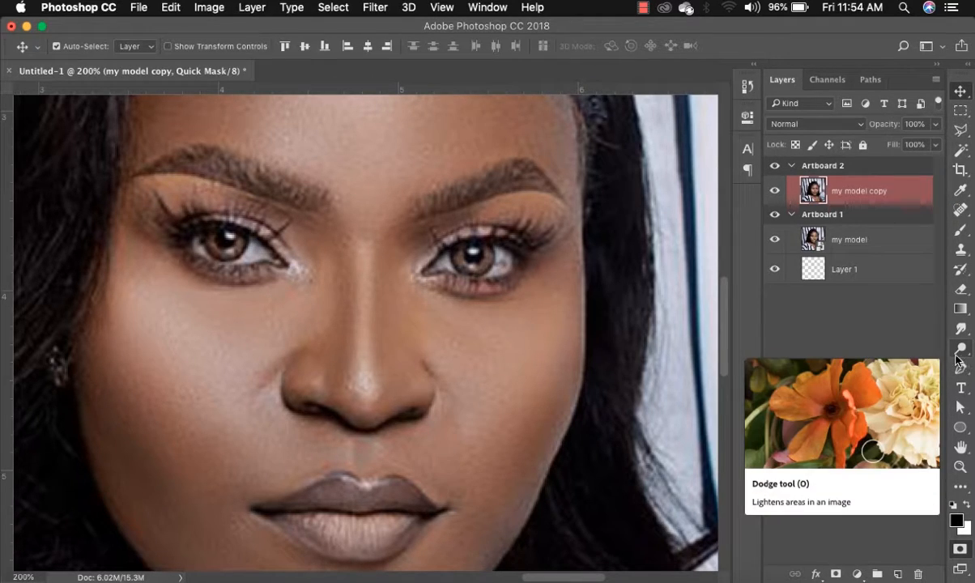
- Activate the Brush tool and set its size to 35 px
key(b)
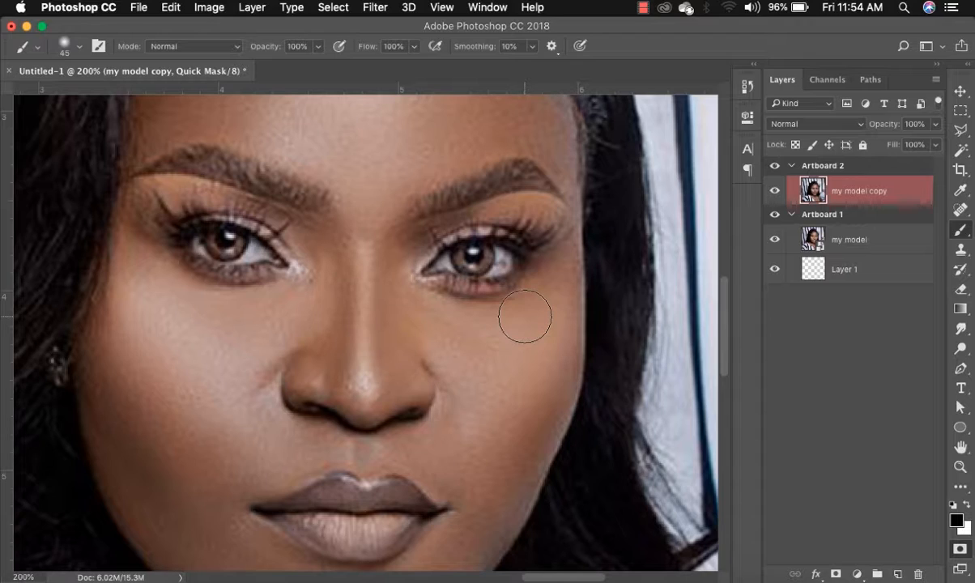
key(bracketright)
key(bracketright)
key(bracketleft)
key(bracketleft)
key(bracketleft)
key(bracketleft)
key(bracketleft)
key(bracketleft)
key(bracketleft)
key(bracketright)
key(bracketright)
key(bracketright)
key(bracketright)
key(bracketright)
key(bracketright)
key(bracketright)
key(bracketleft)
key(bracketleft)
key(bracketleft)
- Try soft brush sizes of 54 px and 15 px at 0% hardness
click(77, 52)
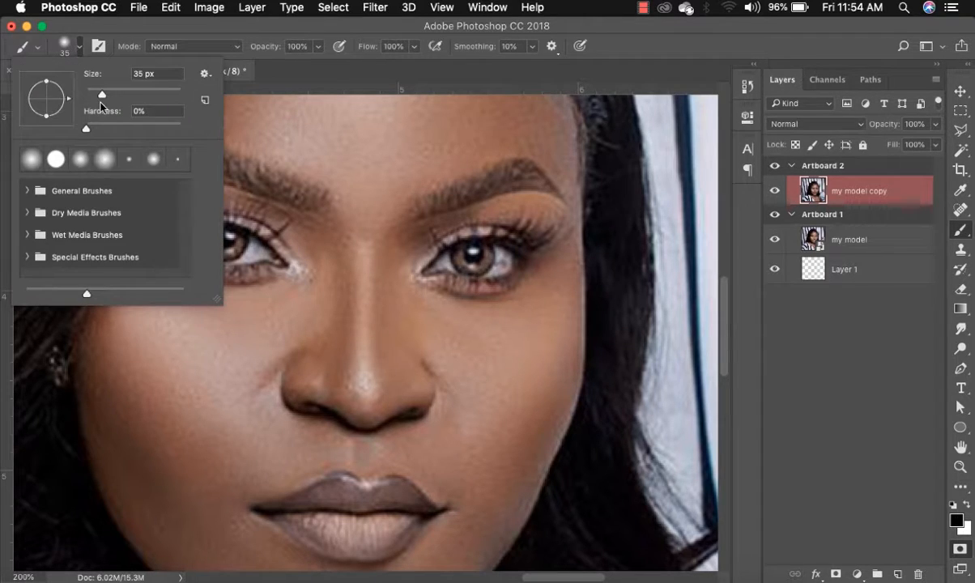
mouse_move(99, 93)
mouse_down()
mouse_move(144, 94)
mouse_move(108, 94)
mouse_up()
text(1400)
key(Return)
text(54)
key(Return)
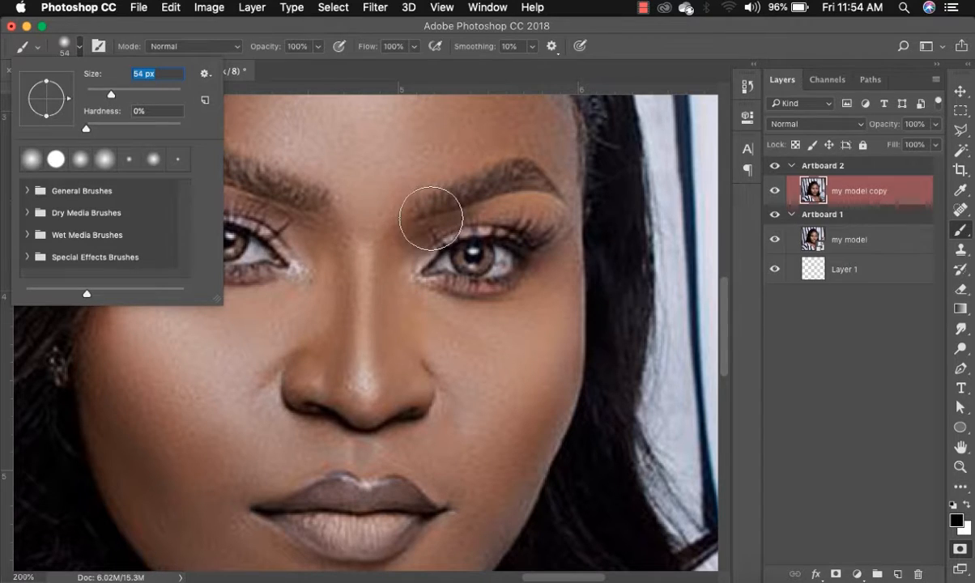
drag(111, 94, 93, 95)
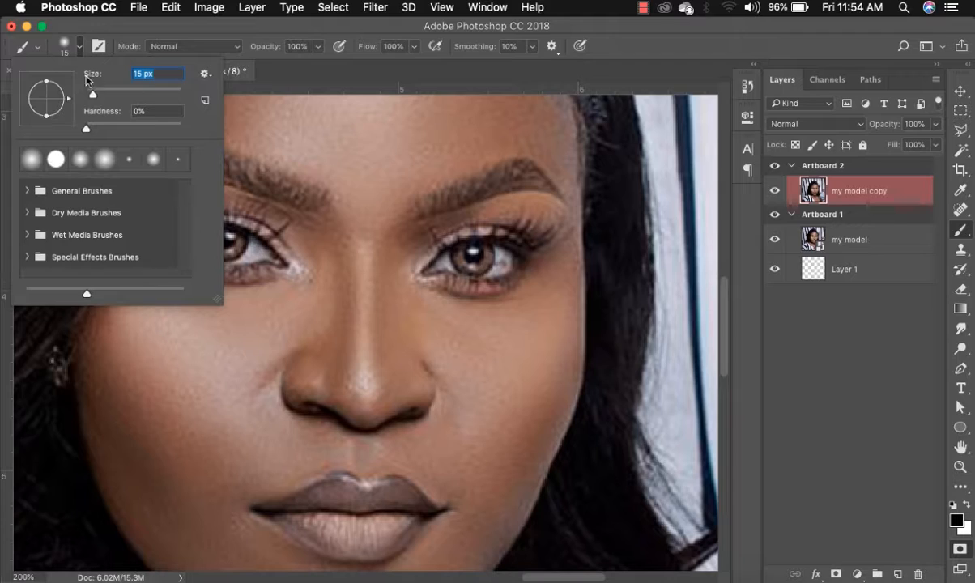
key(Return)
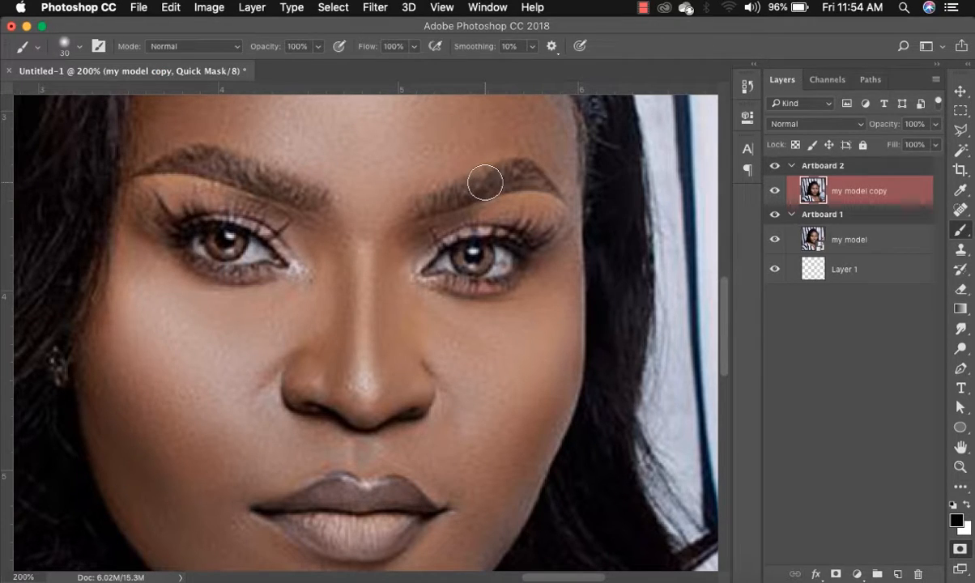
- Paint the quick mask over both upper eyelids with a 20 px soft brush and convert it into a selection
key(bracketright)
mouse_move(429, 226)
mouse_down()
mouse_move(462, 217)
mouse_move(507, 213)
mouse_move(544, 213)
mouse_move(560, 227)
mouse_move(550, 212)
mouse_move(502, 207)
mouse_move(548, 201)
mouse_move(558, 225)
mouse_move(520, 218)
mouse_up()
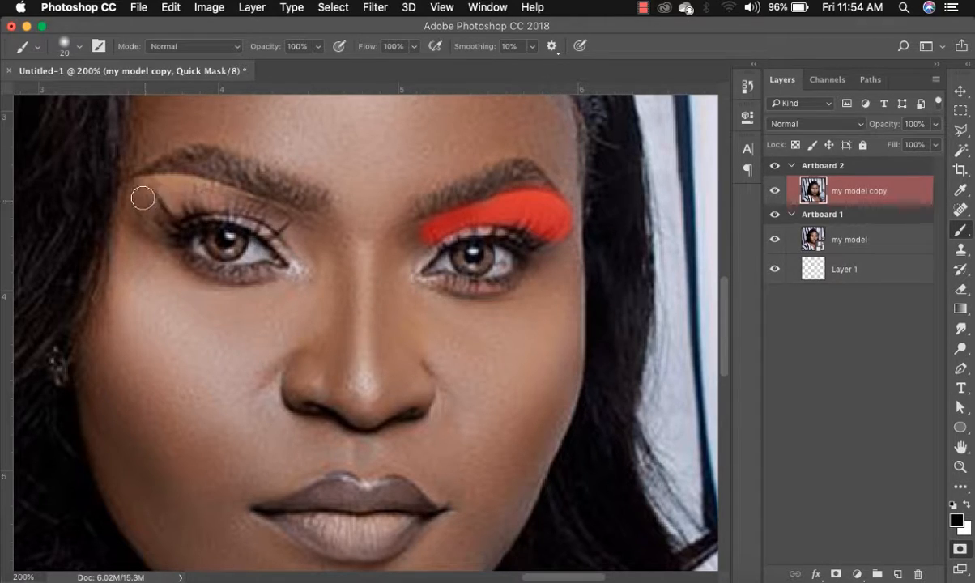
mouse_move(142, 196)
mouse_down()
mouse_move(144, 222)
mouse_move(160, 205)
mouse_move(154, 188)
mouse_move(229, 204)
mouse_move(170, 200)
mouse_move(158, 187)
mouse_move(172, 182)
mouse_move(279, 213)
mouse_up()
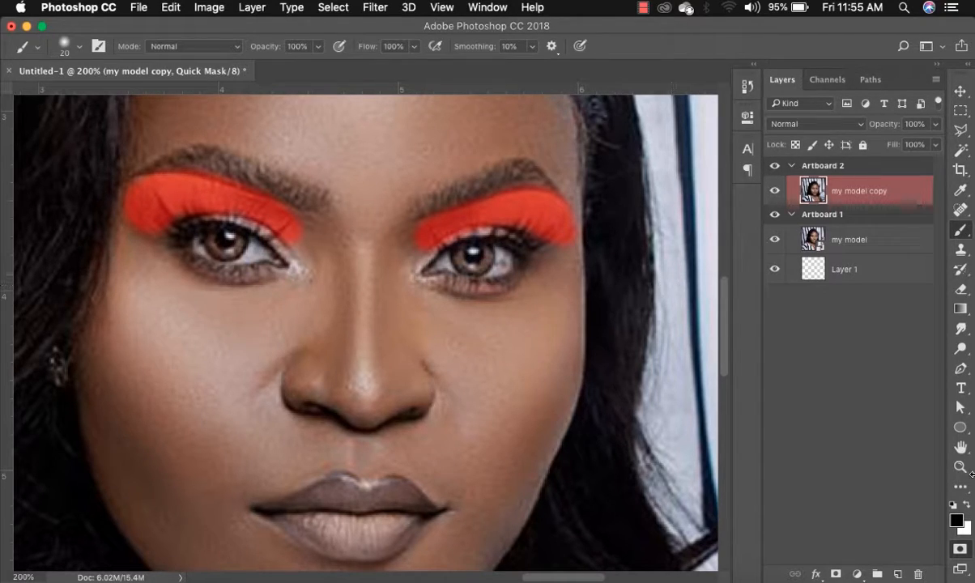
click(960, 550)
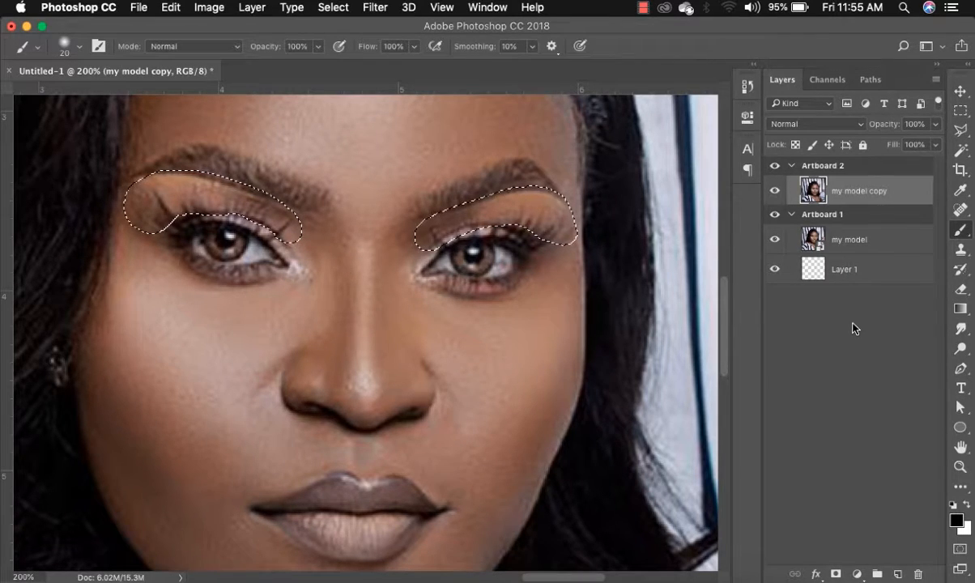
- Add a Hue/Saturation adjustment layer from the eyelid selection and set its hue to -81
click(857, 575)
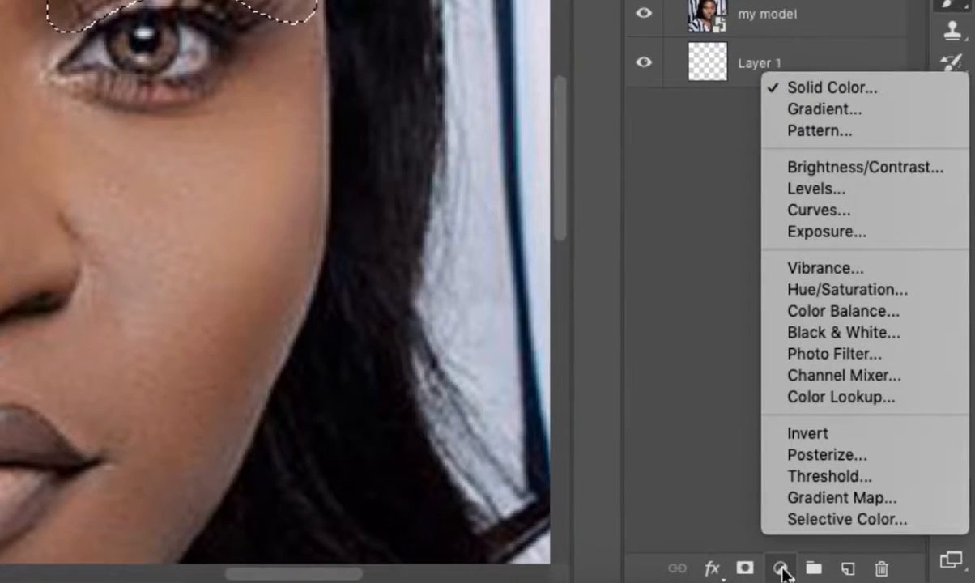
click(875, 291)
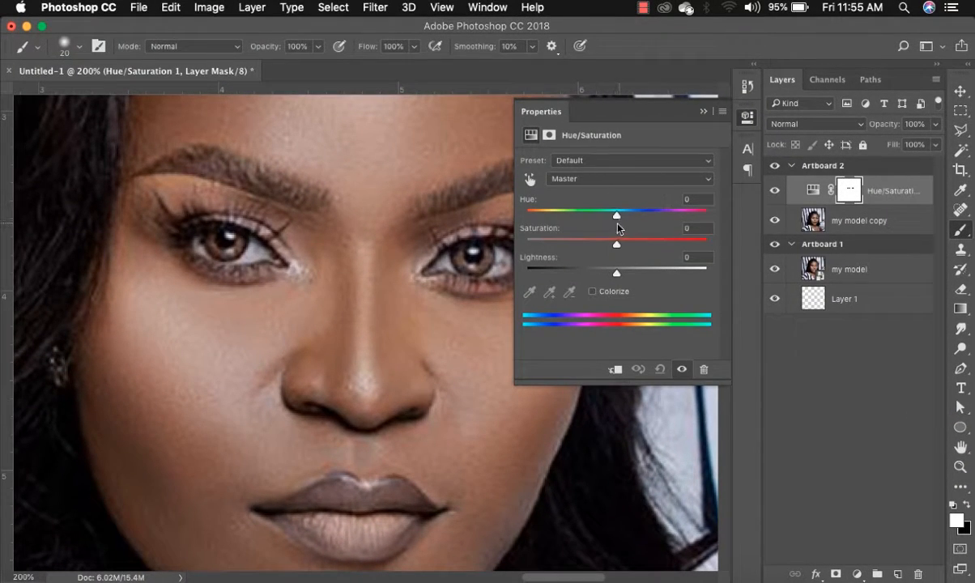
drag(616, 217, 563, 222)
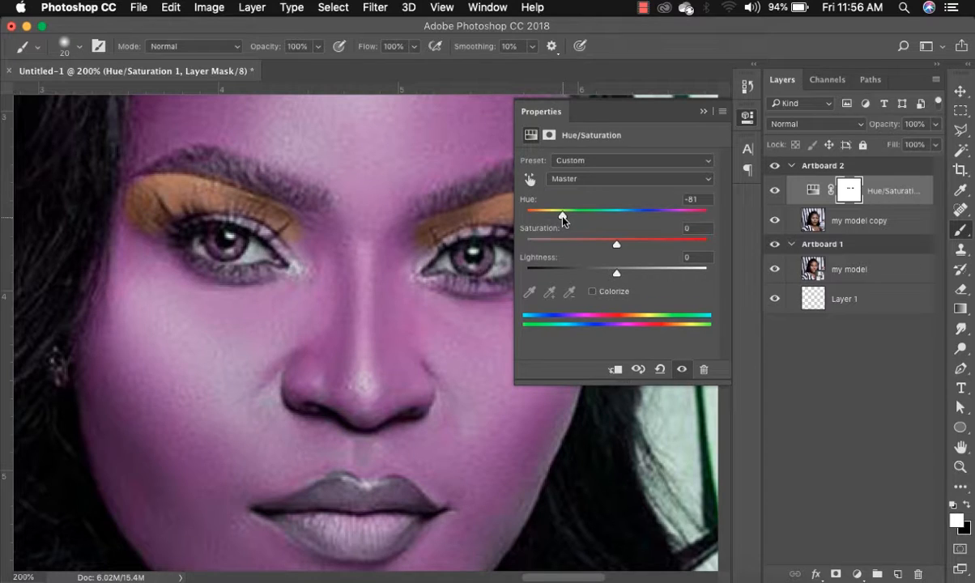
- Undo the Hue/Saturation adjustment layer on the portrait copy and invert the selection around the upper eyelids
click(172, 8)
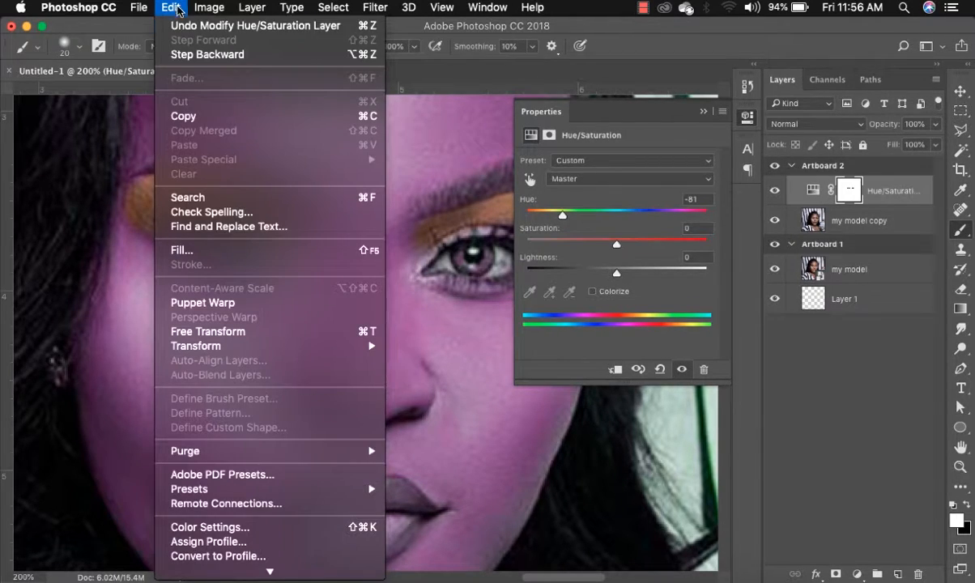
click(207, 55)
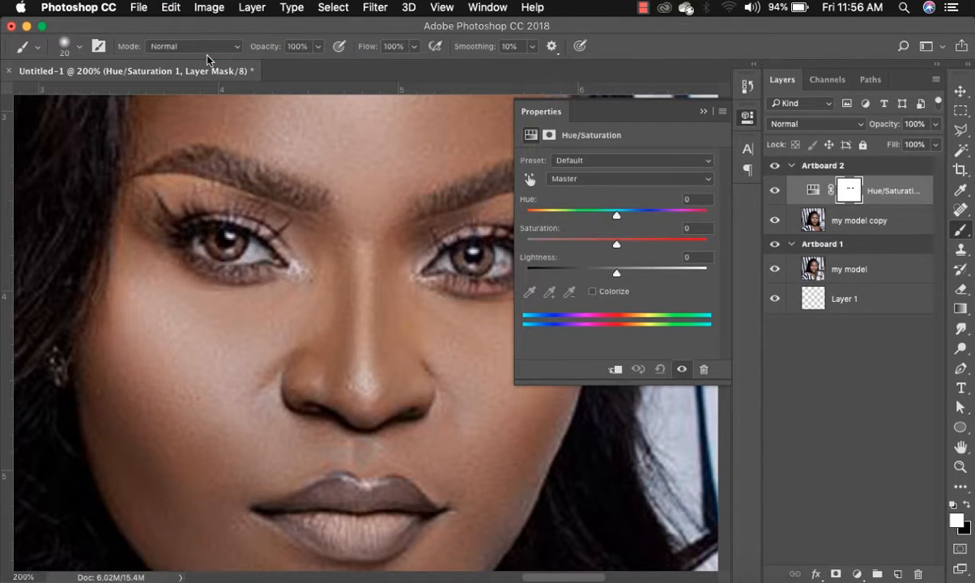
key(super+alt+z)
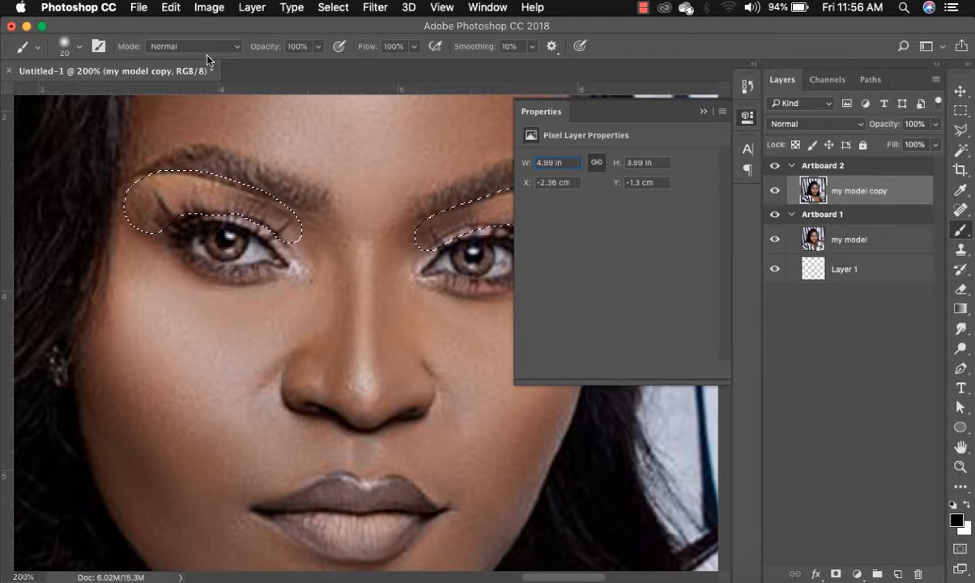
click(333, 7)
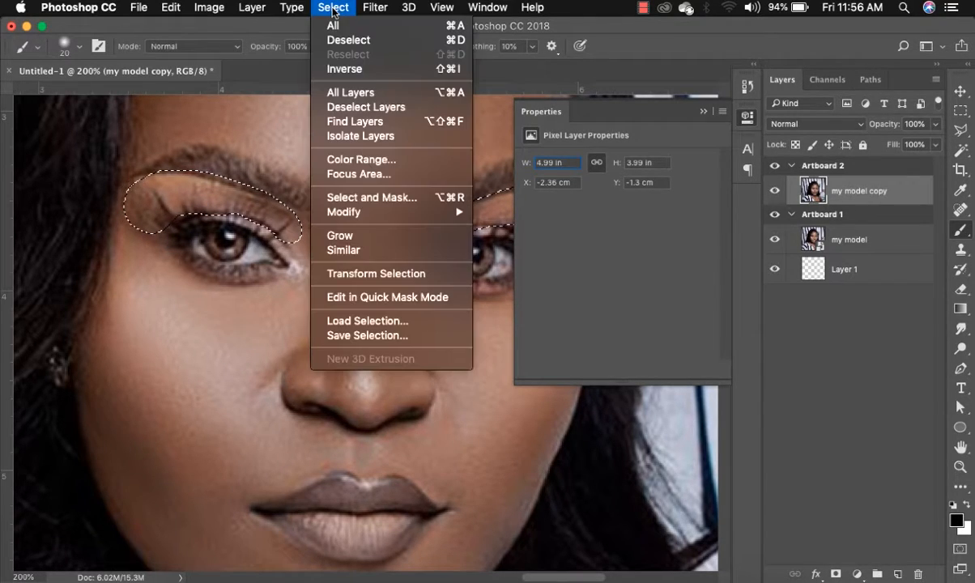
click(351, 72)
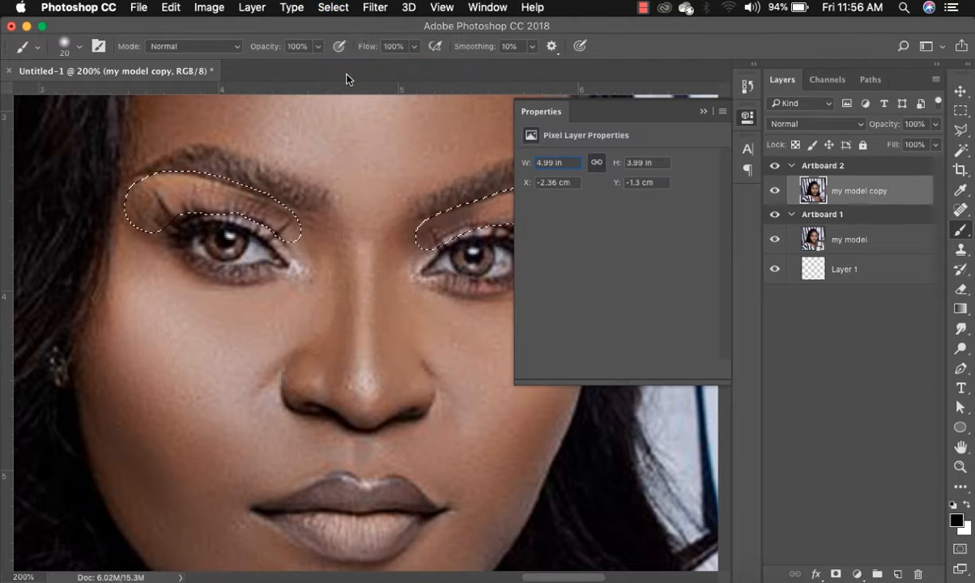
- Add a Hue/Saturation adjustment layer from the upper eyelid selection and set its hue to -19
click(858, 574)
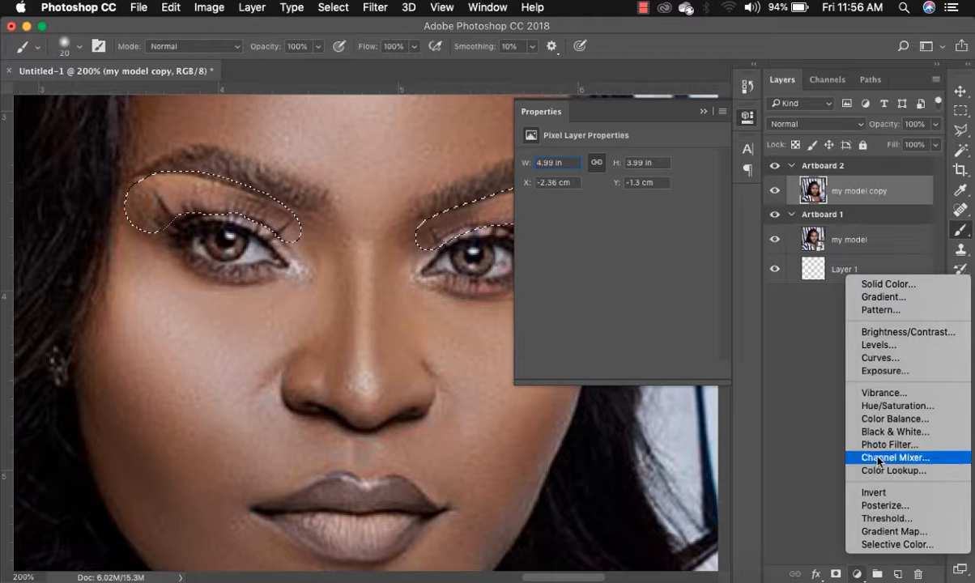
click(884, 411)
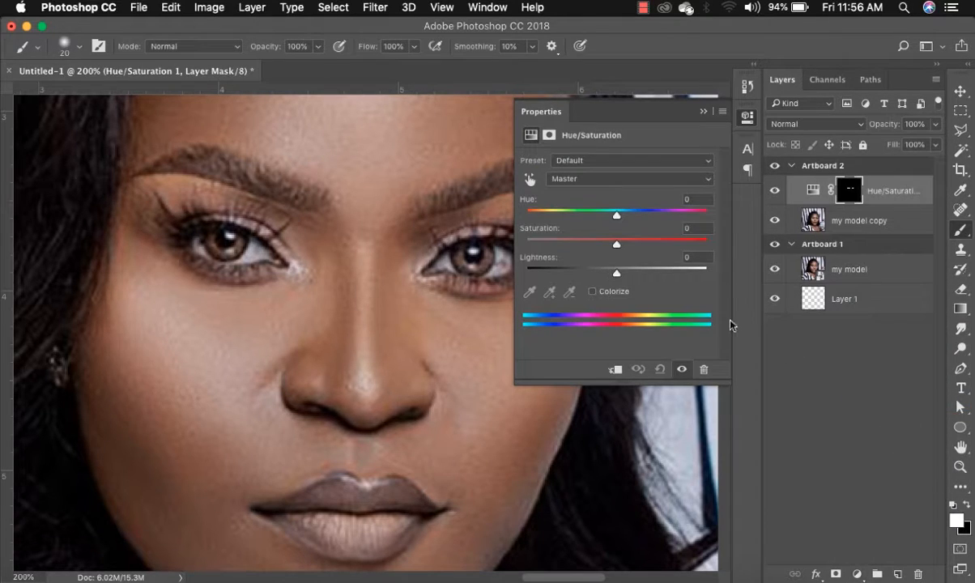
drag(620, 220, 563, 217)
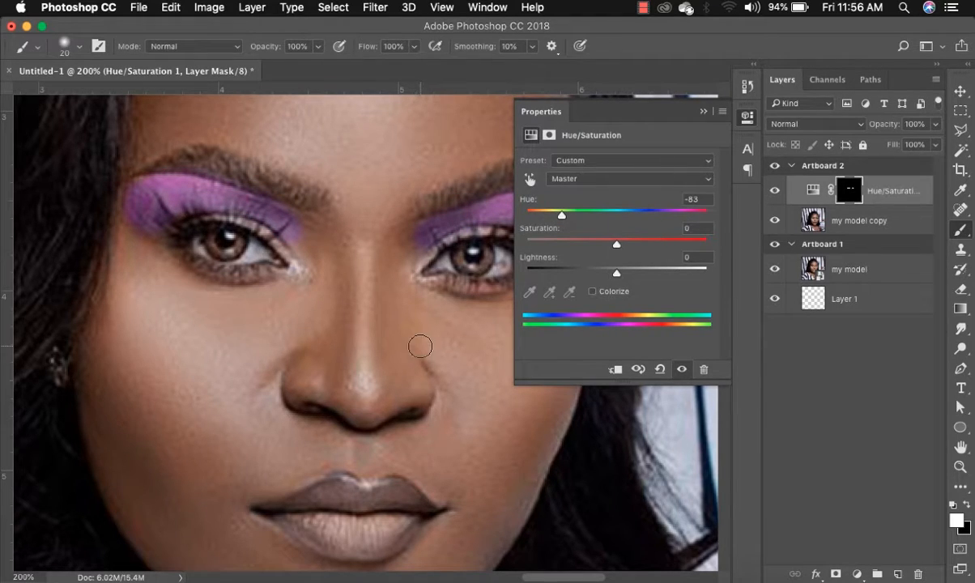
key(space)
drag(410, 315, 367, 323)
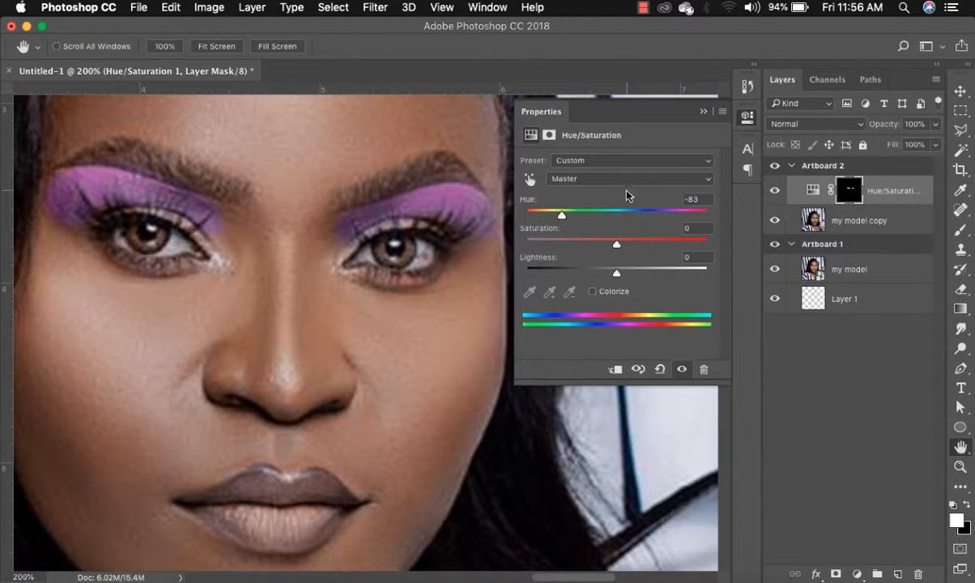
drag(563, 215, 599, 230)
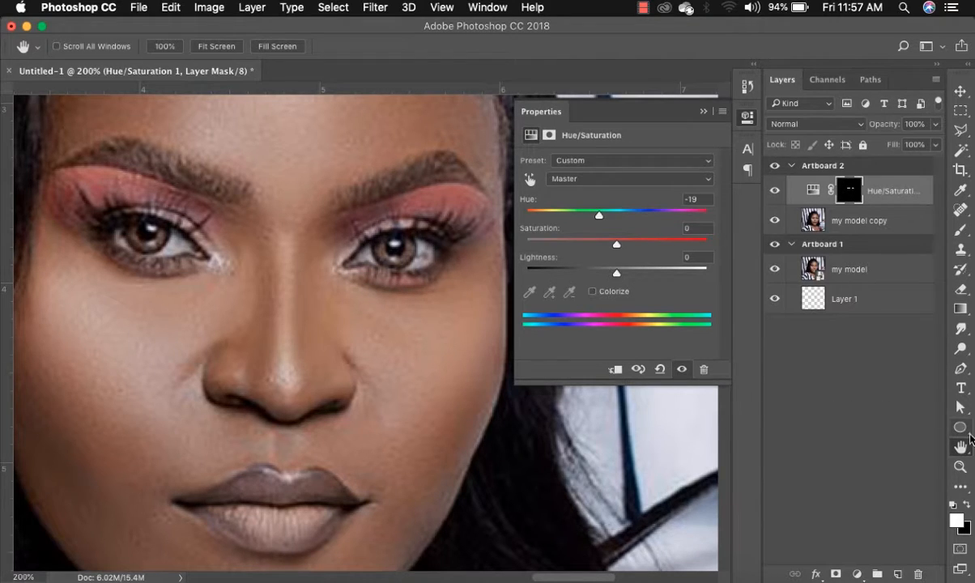
- Enter quick mask mode and set the Brush tool to a 15 px soft brush
key(q)
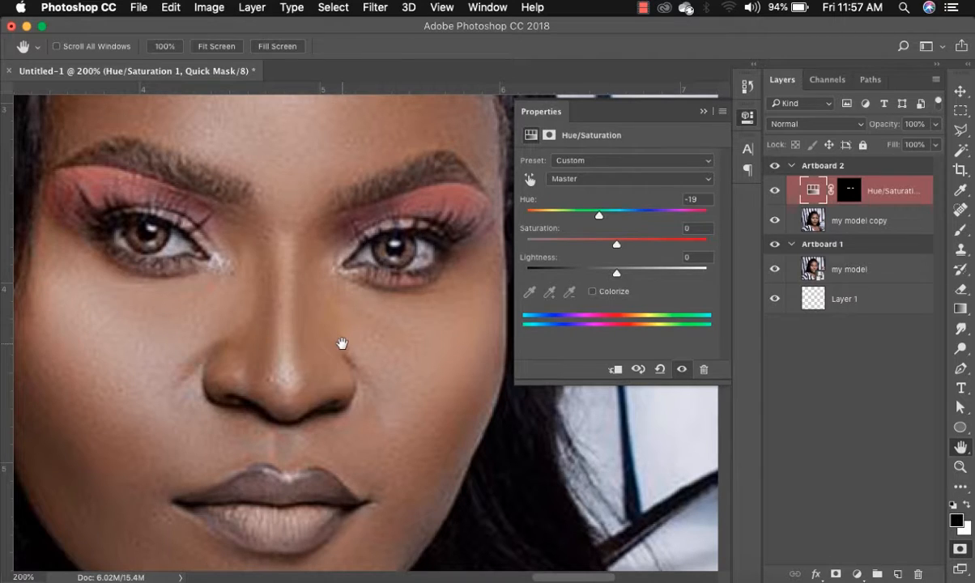
key(b)
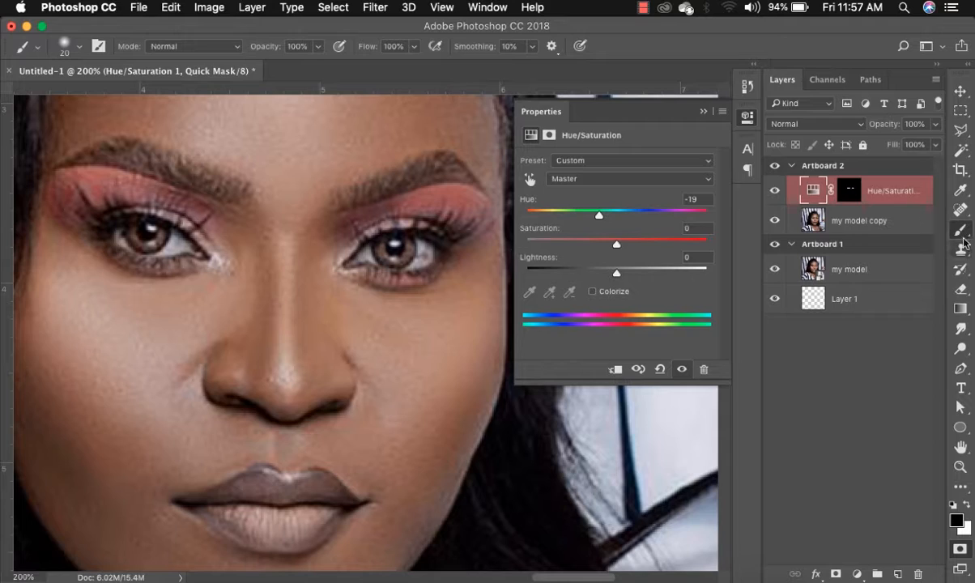
key(bracketleft)
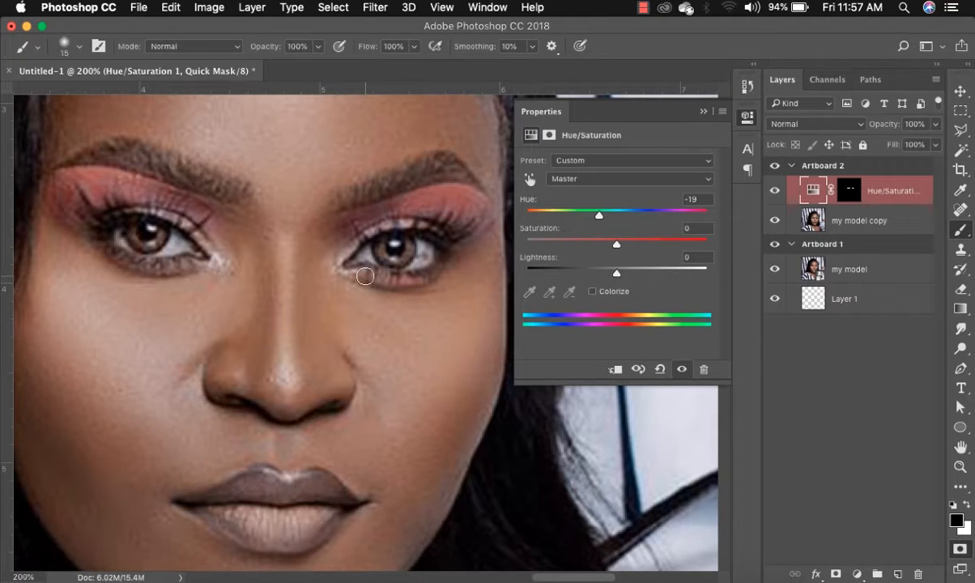
key(bracketright)
drag(352, 271, 438, 269)
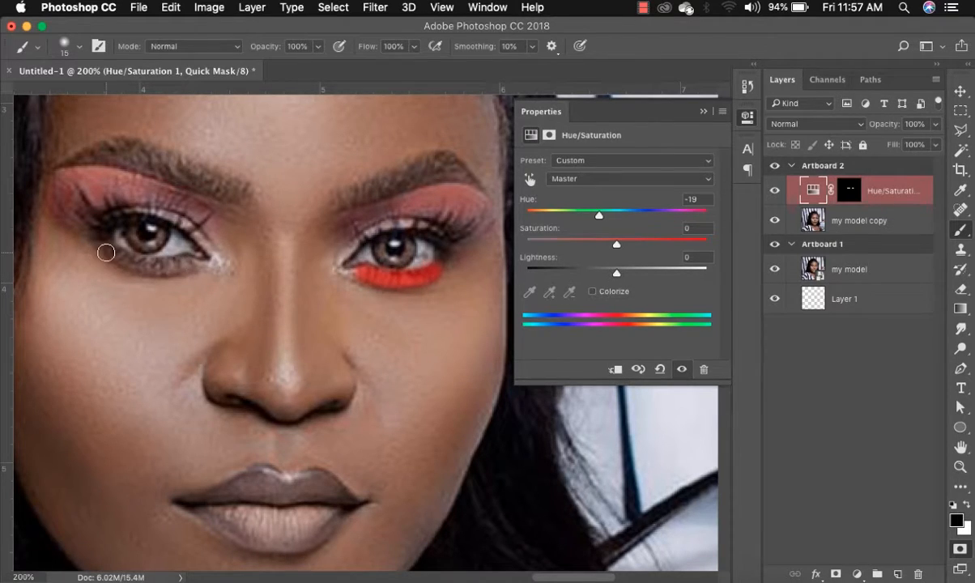
drag(103, 257, 185, 265)
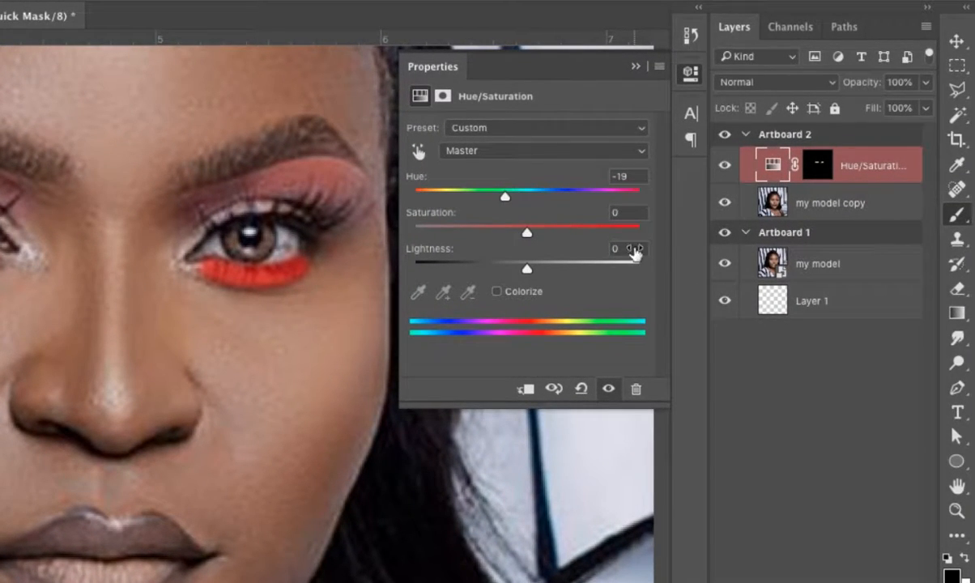
key(super+z)
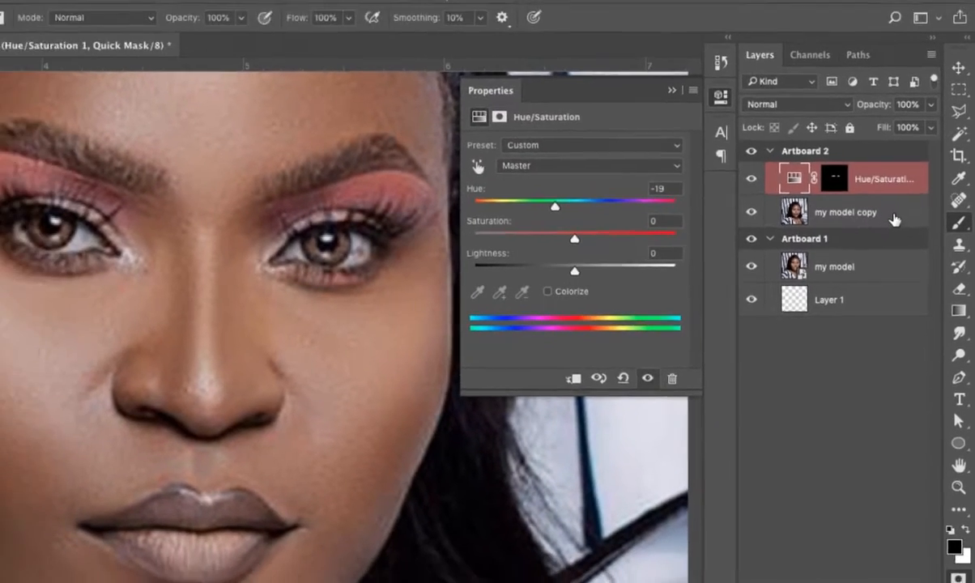
- On the my model copy layer, paint the quick mask under both eyes, convert it into a selection and invert that selection
click(894, 220)
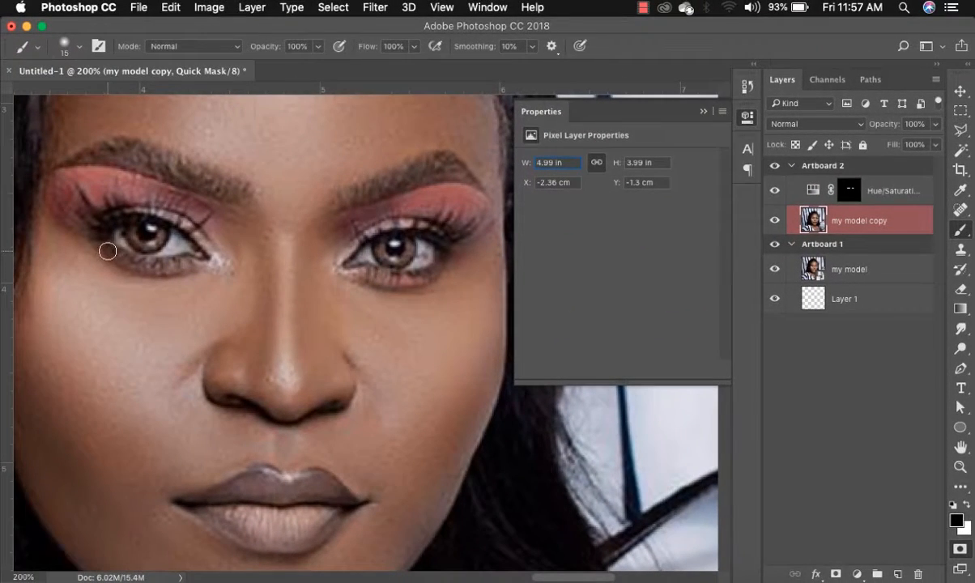
drag(108, 251, 183, 255)
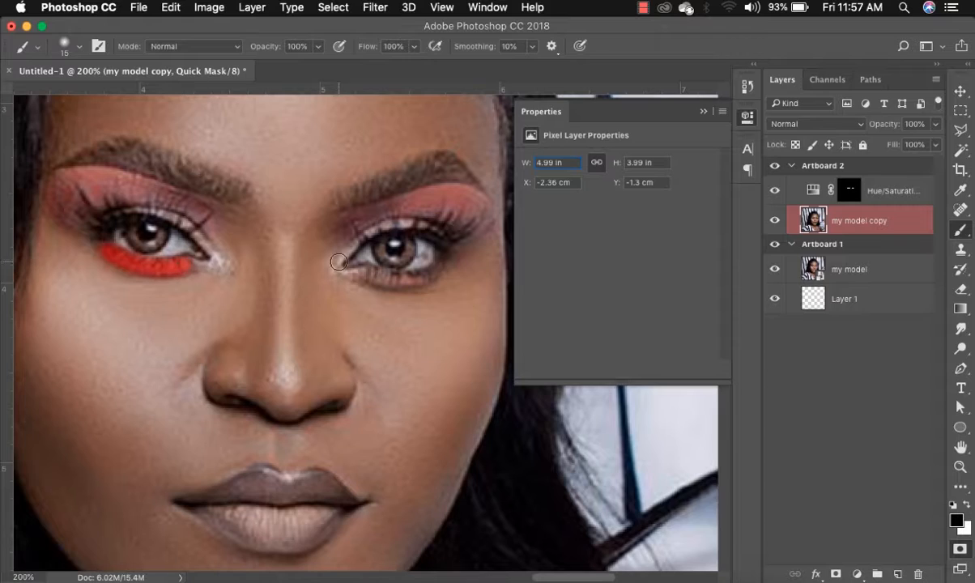
drag(344, 267, 436, 271)
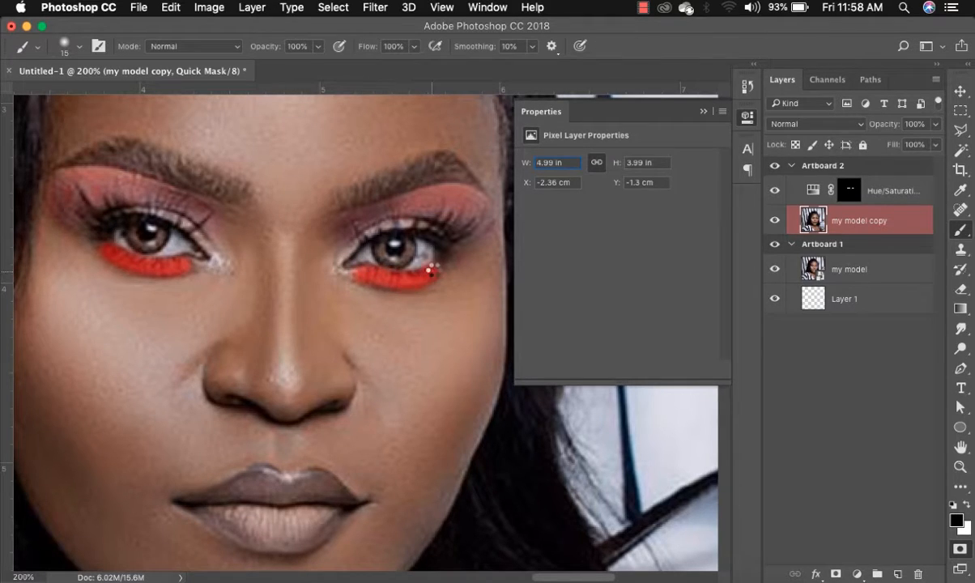
key(q)
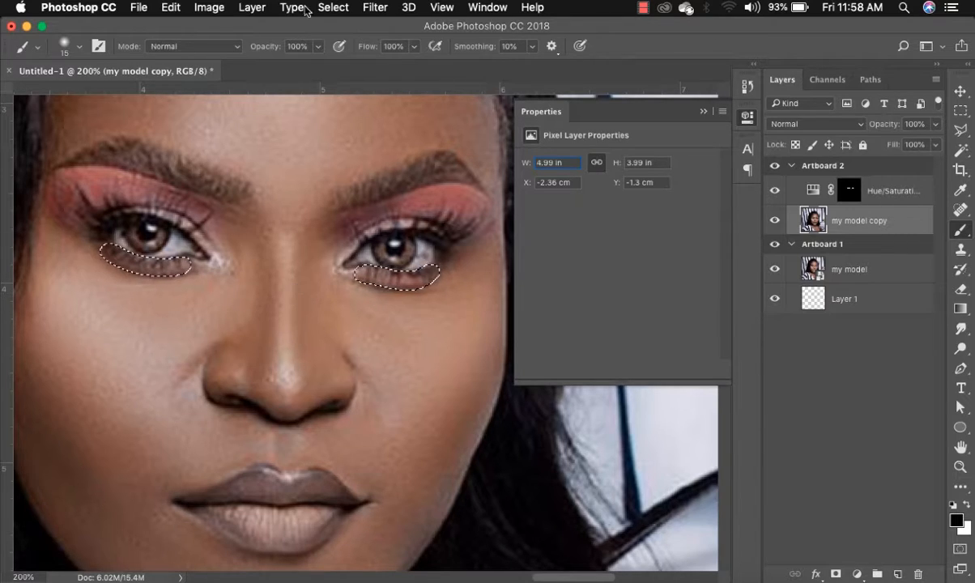
click(333, 7)
click(347, 70)
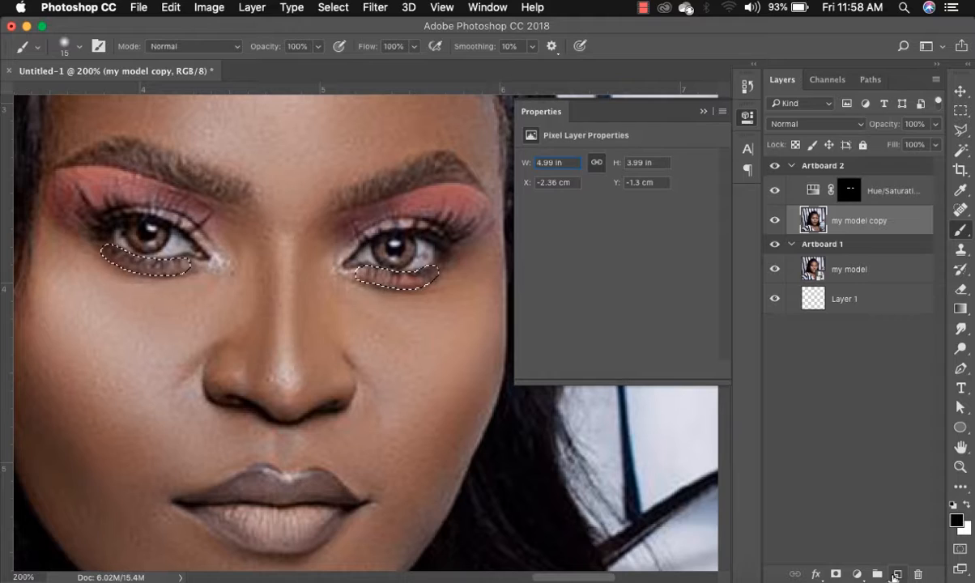
- Add a Hue/Saturation adjustment layer from the lower eyelid selection and set its hue to -58
click(857, 574)
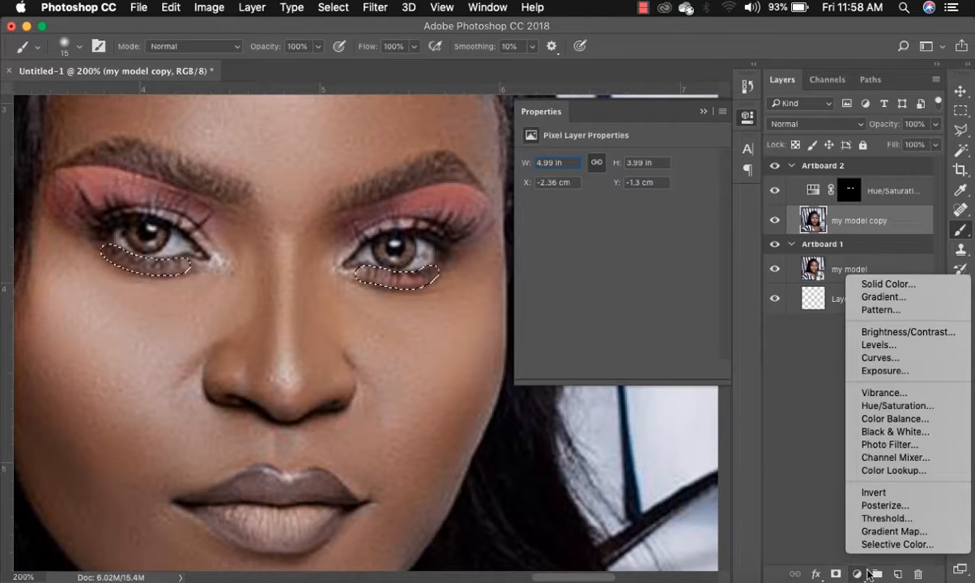
click(899, 413)
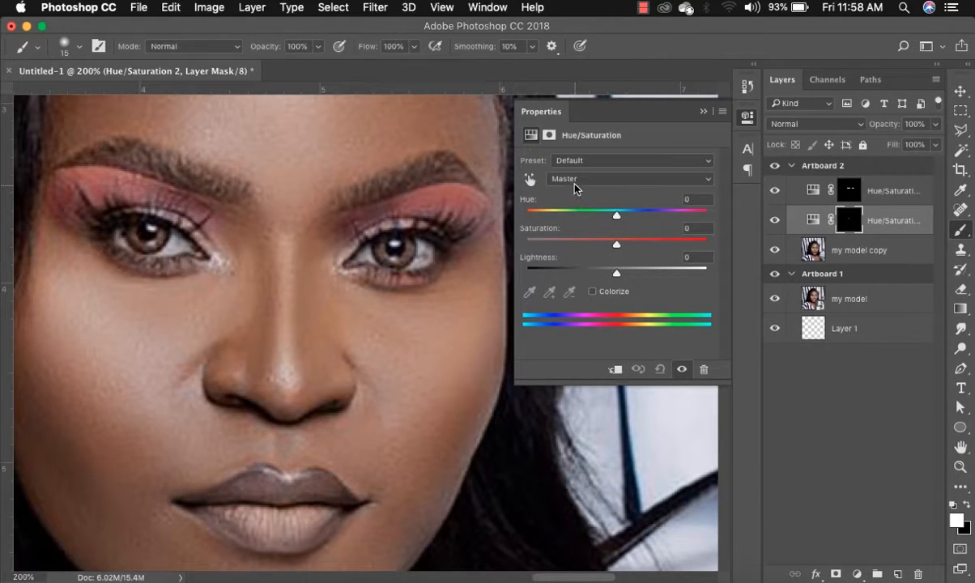
drag(617, 215, 571, 224)
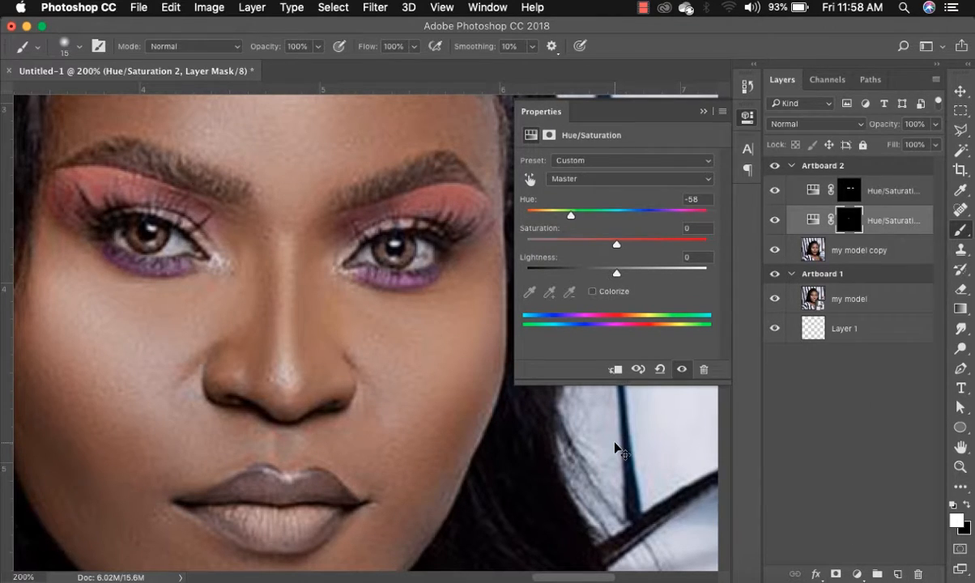
- Select the my model copy layer and switch to quick mask mode
key(super+minus)
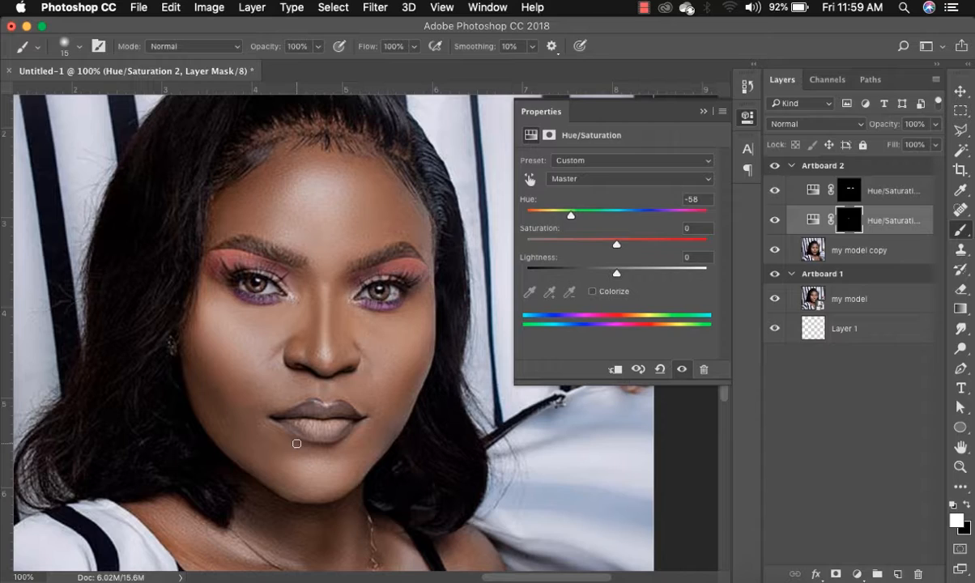
click(879, 249)
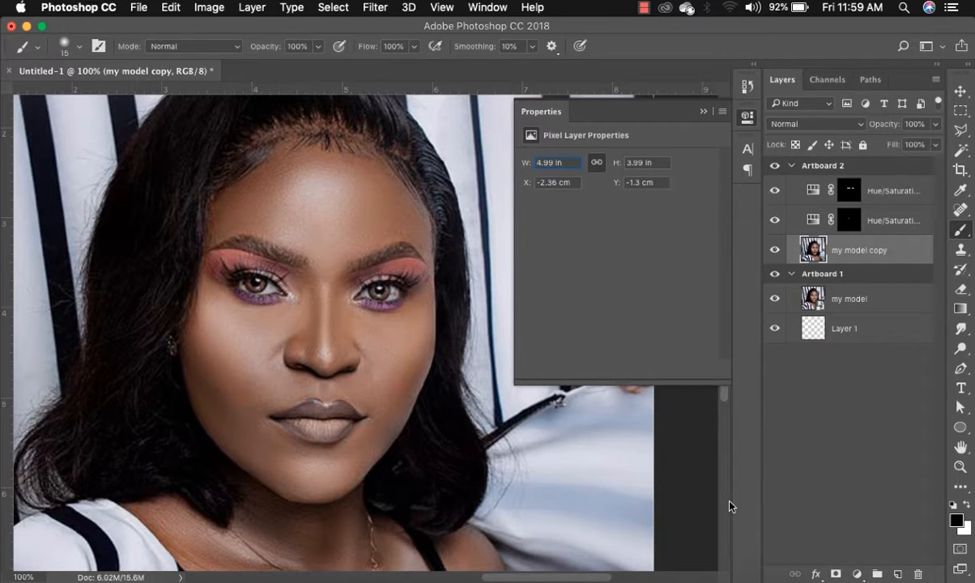
key(q)
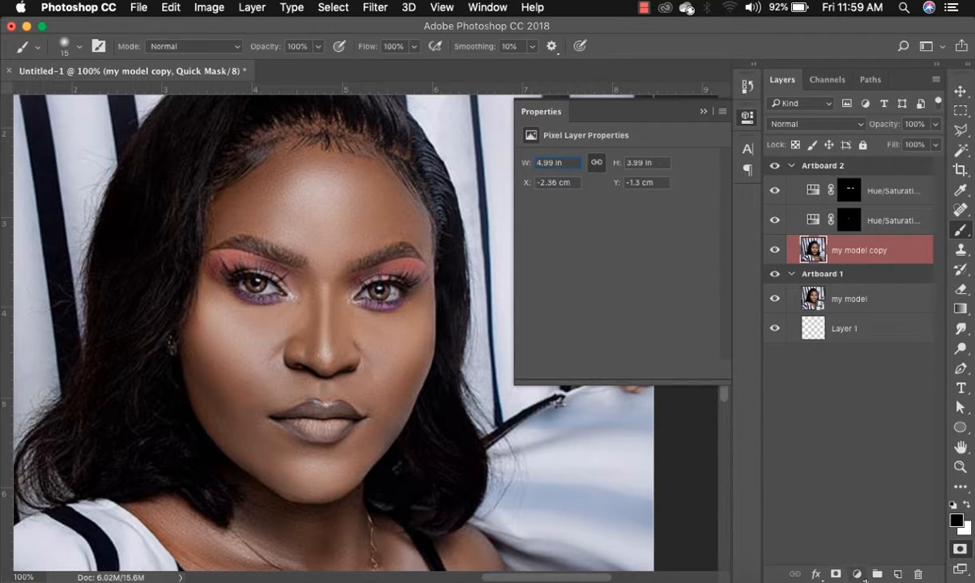
click(856, 575)
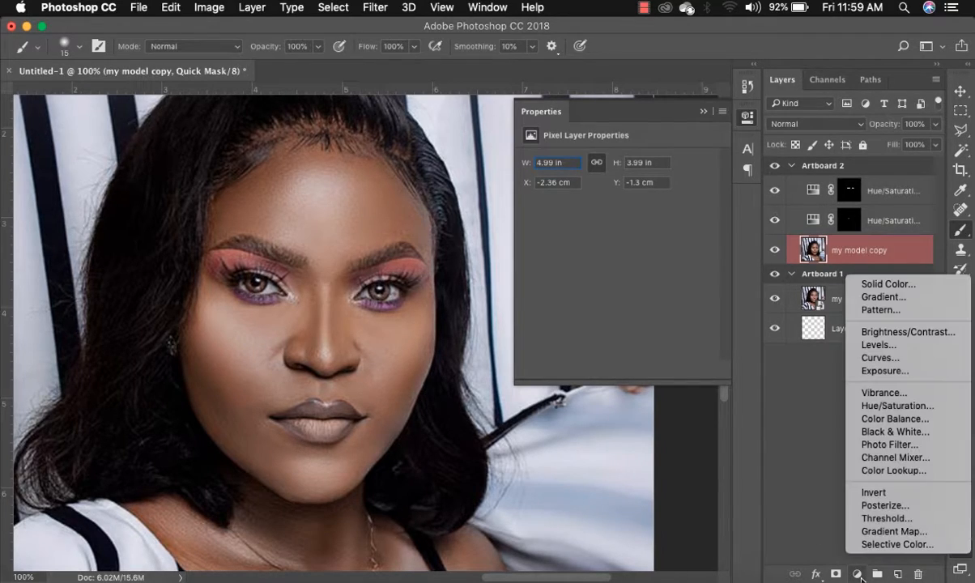
click(905, 407)
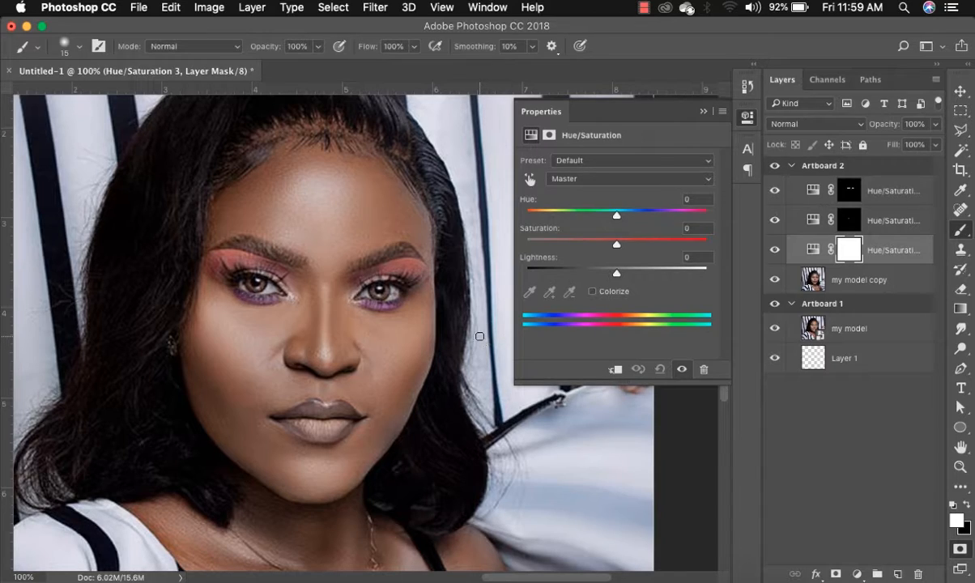
key(super+z)
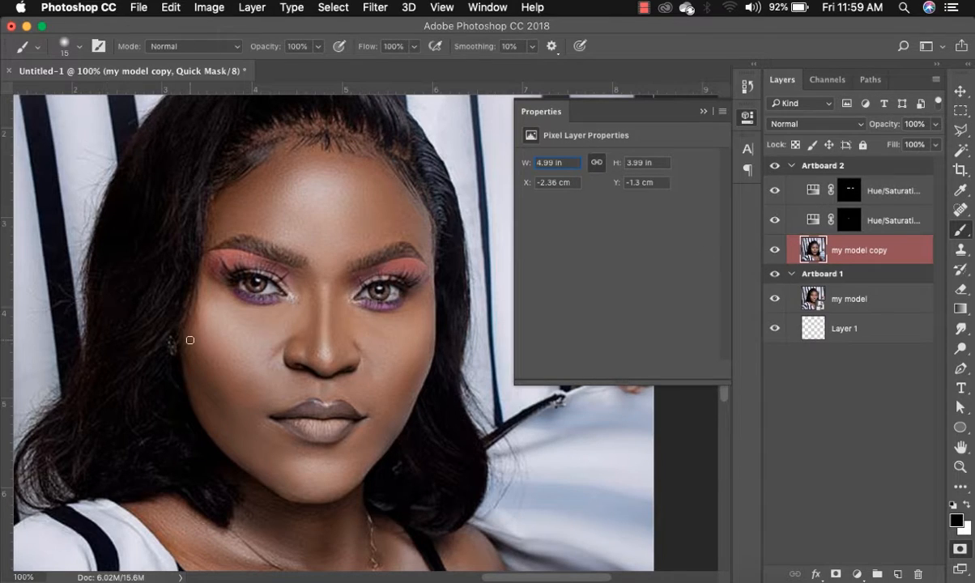
- Paint the quick mask over the centre of the forehead and the cheek on the image's left with a 125 px soft brush
key(bracketright)
key(bracketright)
key(bracketright)
key(bracketright)
key(bracketright)
key(bracketright)
key(bracketright)
key(bracketright)
key(bracketright)
key(bracketright)
key(bracketright)
mouse_move(300, 183)
mouse_down()
mouse_move(316, 185)
mouse_move(305, 193)
mouse_up()
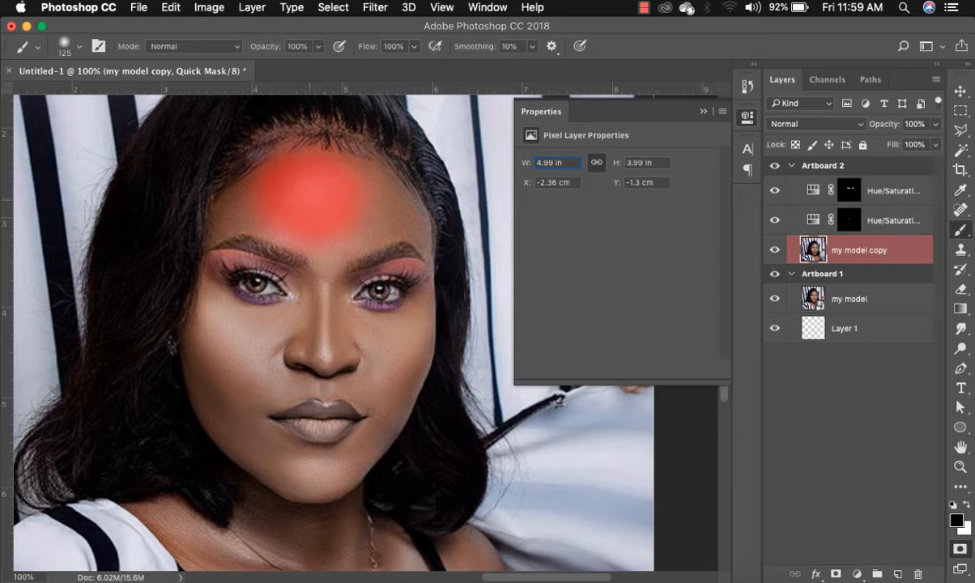
mouse_move(225, 293)
mouse_down()
mouse_move(243, 314)
mouse_move(245, 354)
mouse_move(218, 338)
mouse_move(218, 349)
mouse_up()
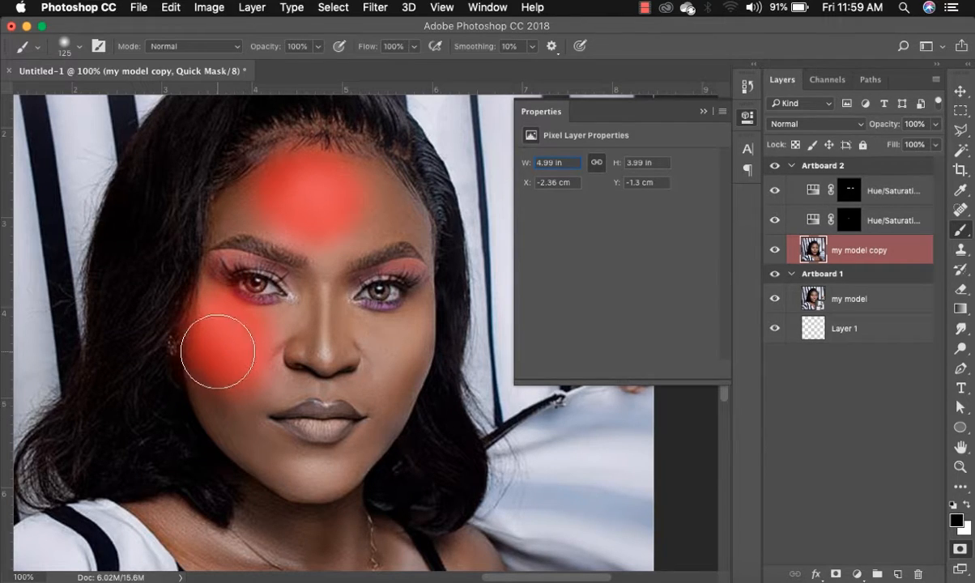
- Reduce the brush to 70 px and paint the quick mask over the chin
key(super+minus)
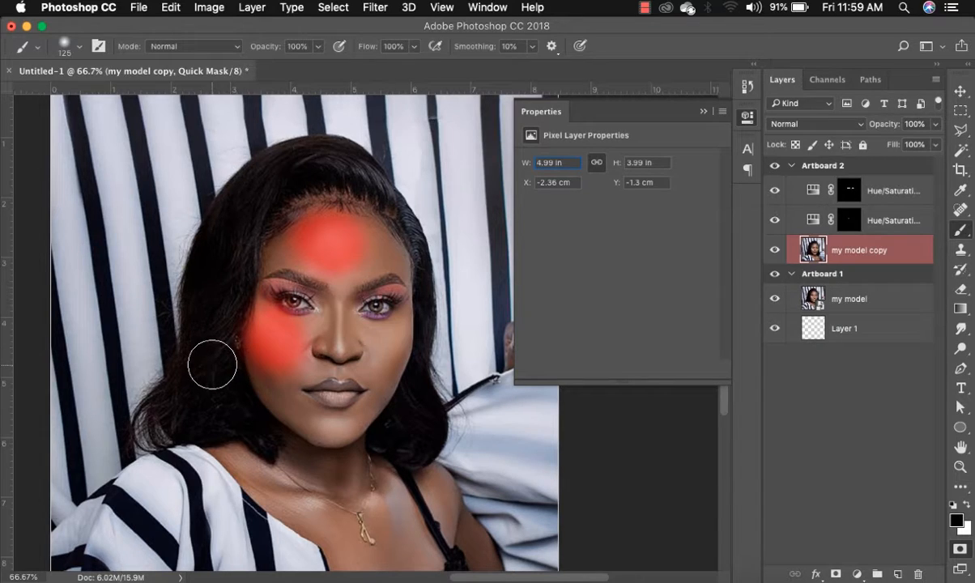
key(bracketleft)
key(bracketleft)
key(bracketleft)
key(bracketleft)
click(322, 428)
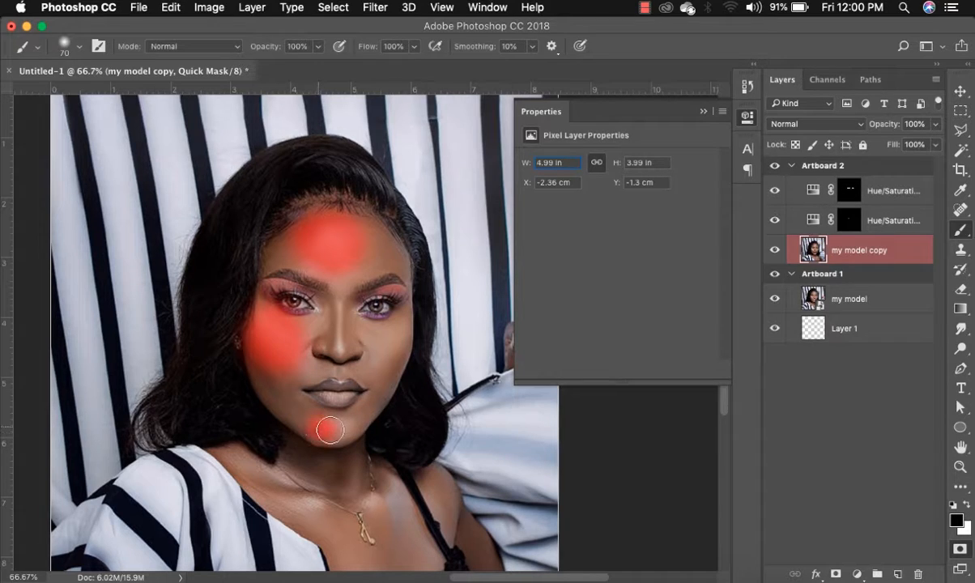
drag(340, 429, 329, 430)
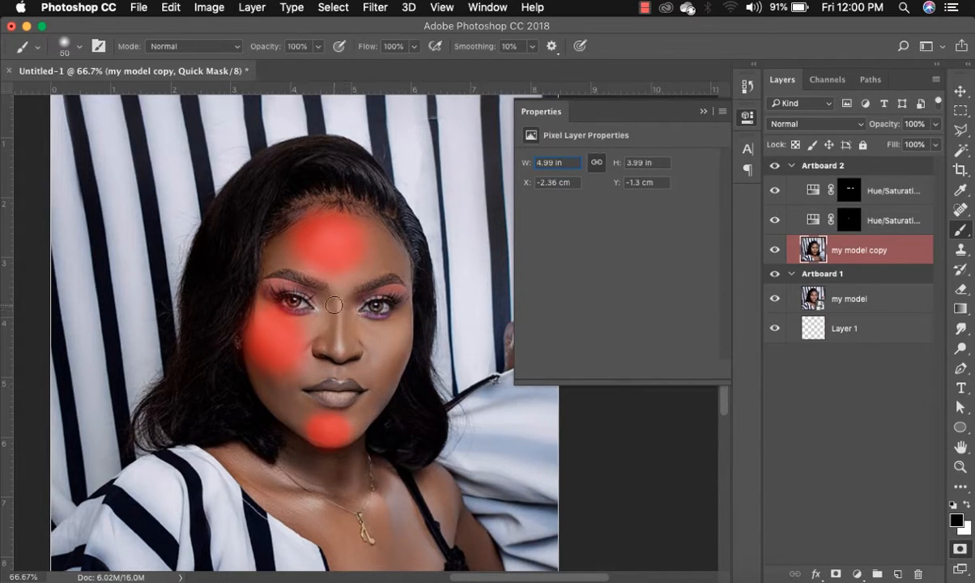
- Reduce the brush to 45 px and paint the quick mask down the bridge of the nose
key(bracketleft)
key(bracketleft)
key(bracketleft)
drag(337, 304, 336, 347)
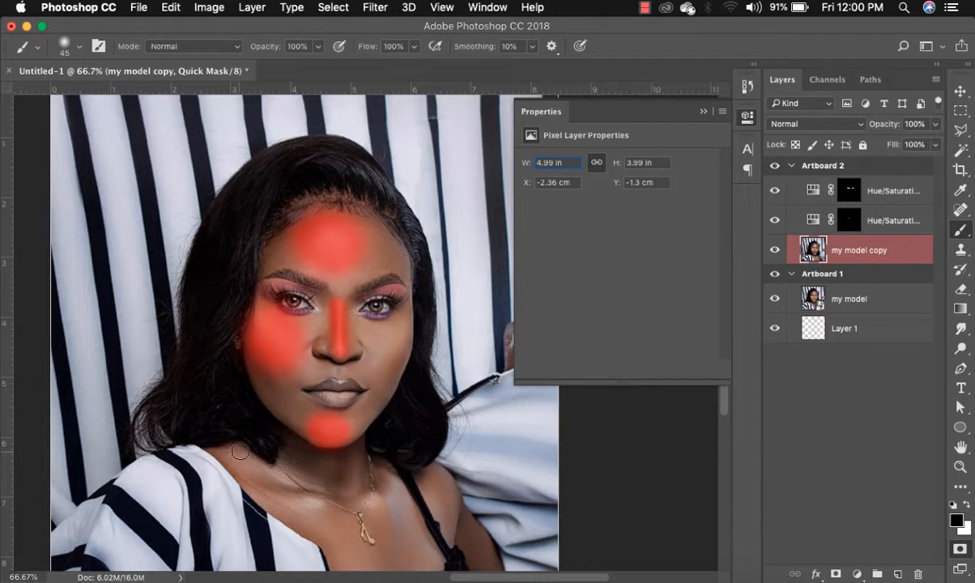
- Enlarge the brush to 90 px and paint the quick mask over the hair on the image's left
key(bracketright)
key(bracketright)
key(bracketright)
key(bracketright)
key(bracketright)
mouse_move(286, 172)
mouse_down()
mouse_move(239, 217)
mouse_move(207, 301)
mouse_move(213, 382)
mouse_up()
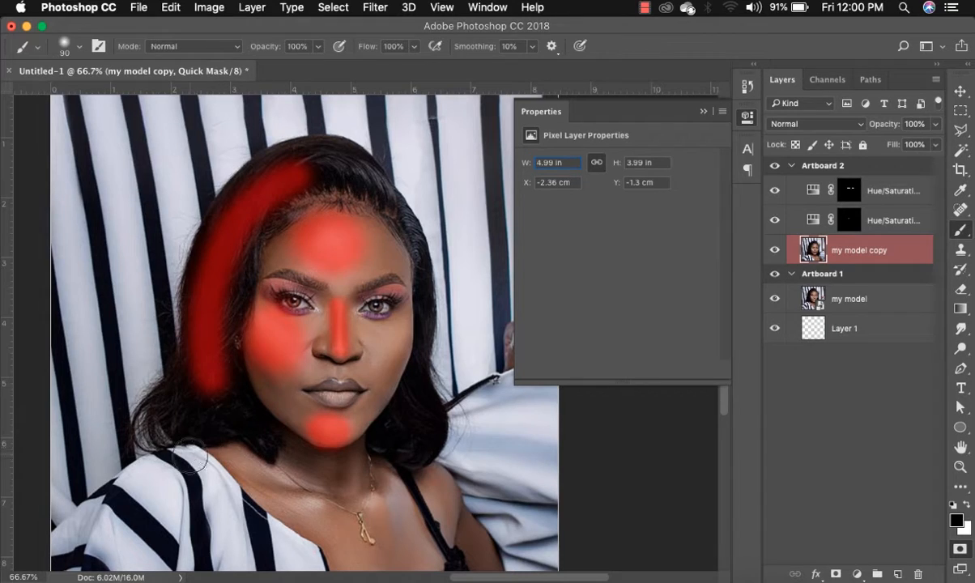
- Paint the quick mask over the striped shoulder and collarbone on the image's left, finishing the artboard's lower corner with a 300 px brush
mouse_move(184, 444)
mouse_down()
mouse_move(242, 458)
mouse_move(310, 507)
mouse_move(170, 459)
mouse_move(178, 451)
mouse_move(87, 521)
mouse_move(121, 515)
mouse_move(216, 463)
mouse_move(125, 518)
mouse_move(169, 527)
mouse_move(213, 500)
mouse_move(215, 485)
mouse_move(134, 521)
mouse_move(234, 500)
mouse_move(263, 541)
mouse_move(218, 513)
mouse_up()
key(bracketleft)
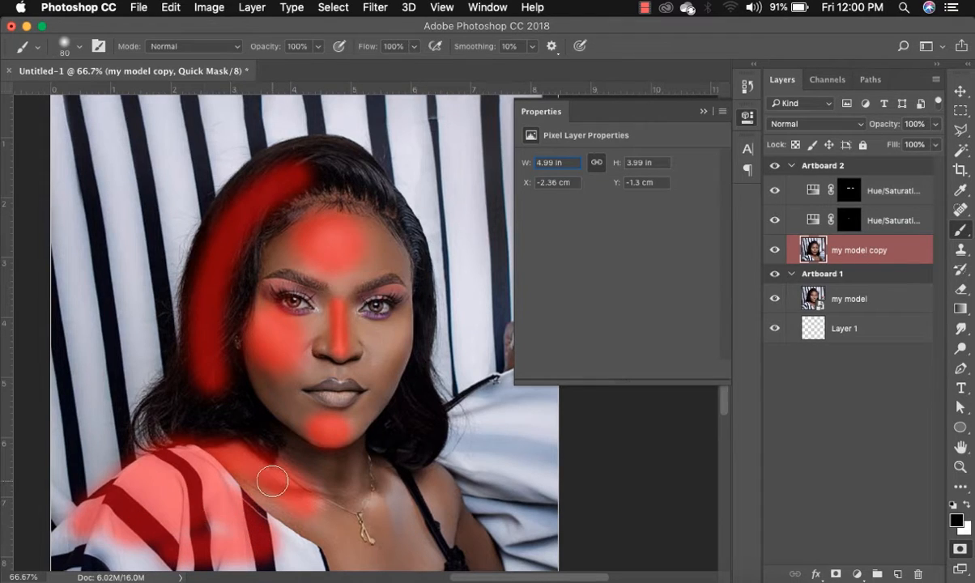
key(super+minus)
key(super+minus)
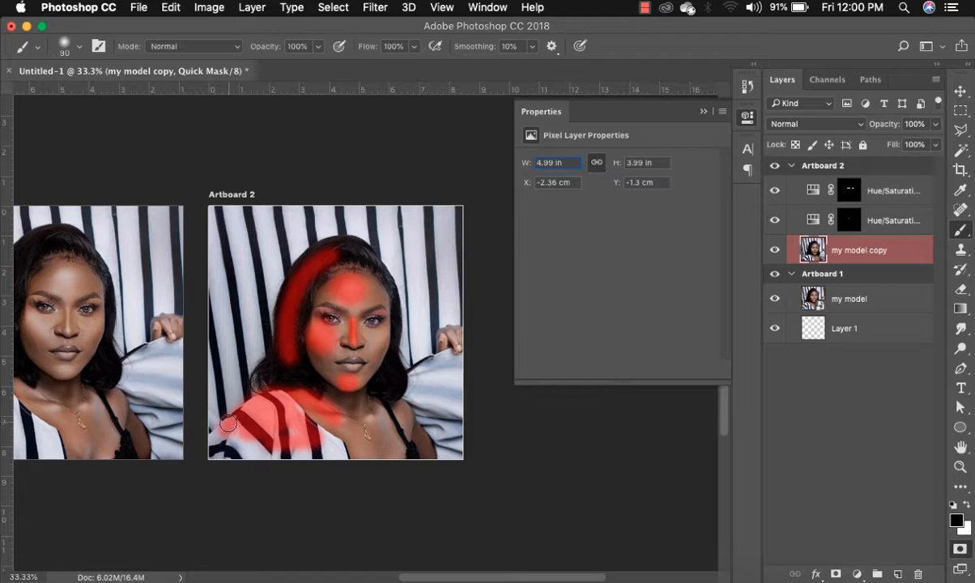
key(bracketright)
key(bracketright)
key(bracketright)
key(bracketright)
key(bracketright)
key(bracketright)
key(bracketright)
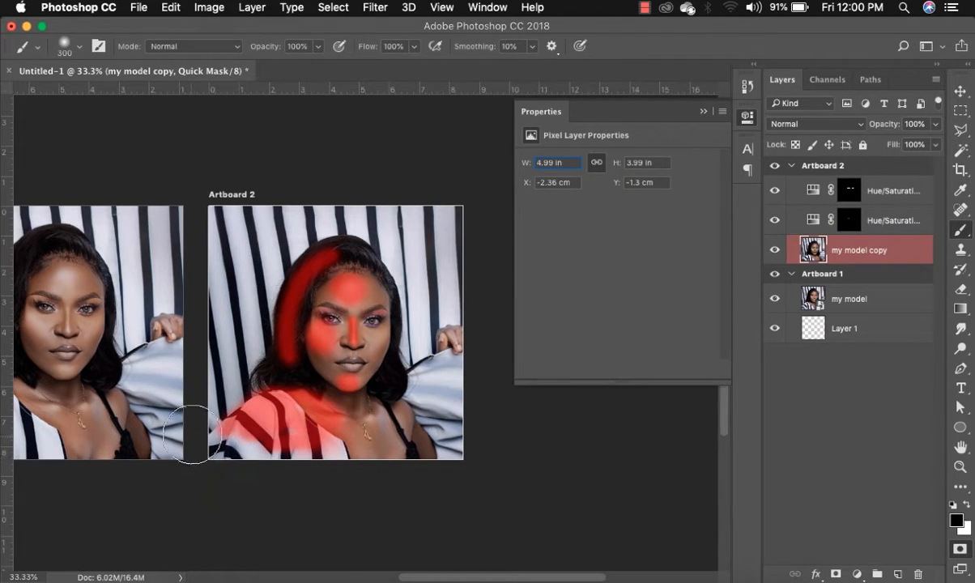
mouse_move(192, 436)
mouse_down()
mouse_move(280, 450)
mouse_move(236, 444)
mouse_move(202, 465)
mouse_up()
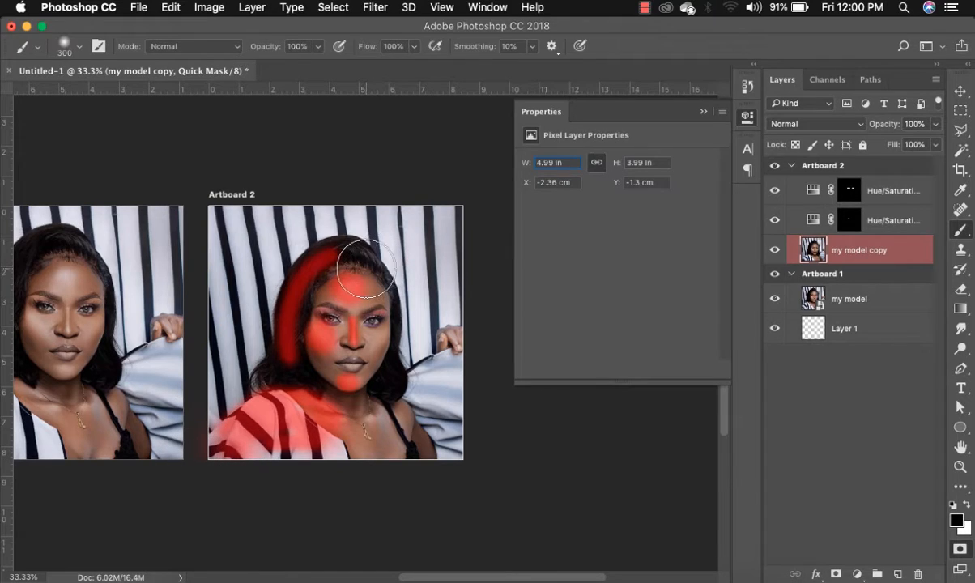
- Leave quick mask mode and invert the selection so that only the painted face, hair and shoulder areas are selected
key(super+equal)
key(super+equal)
key(super+equal)
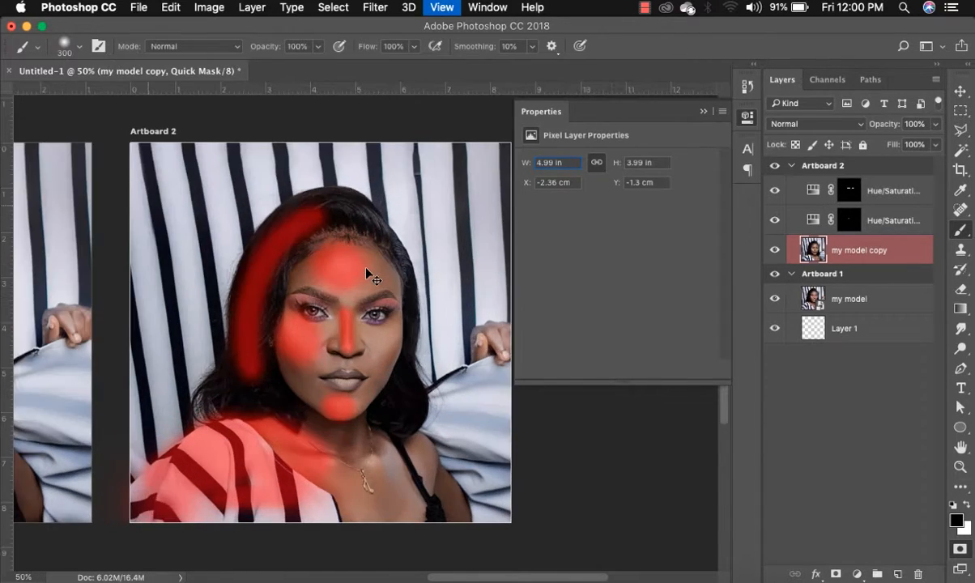
key(super+minus)
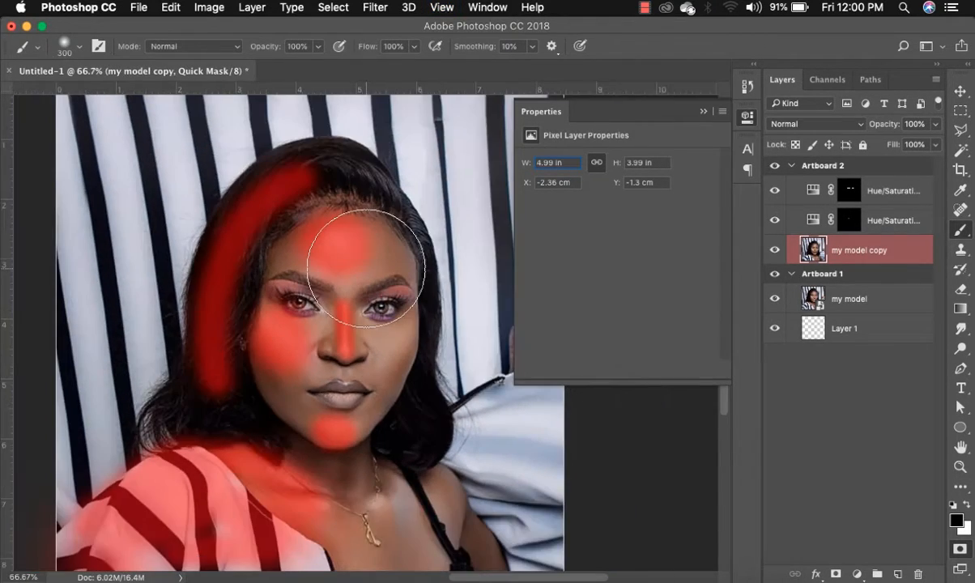
key(q)
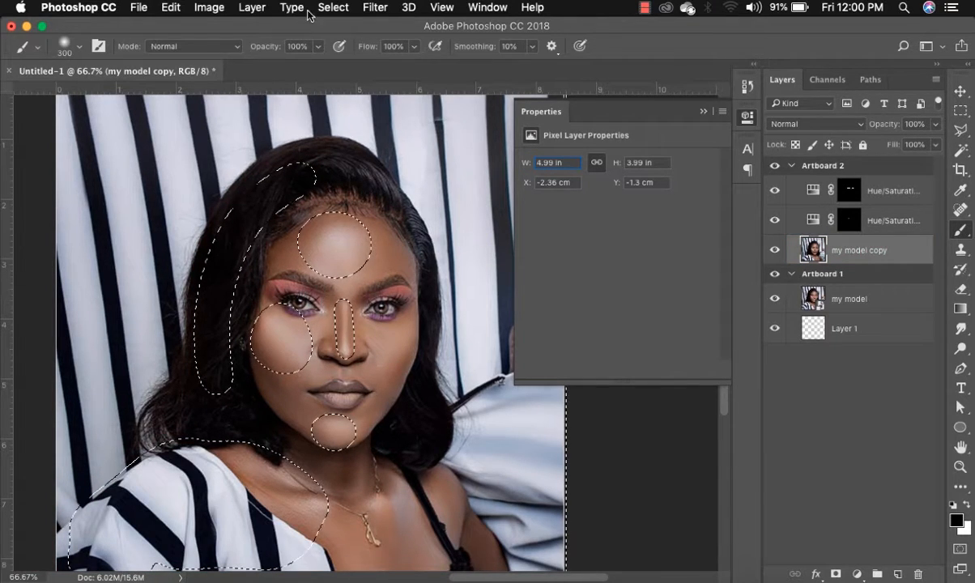
click(333, 7)
click(332, 68)
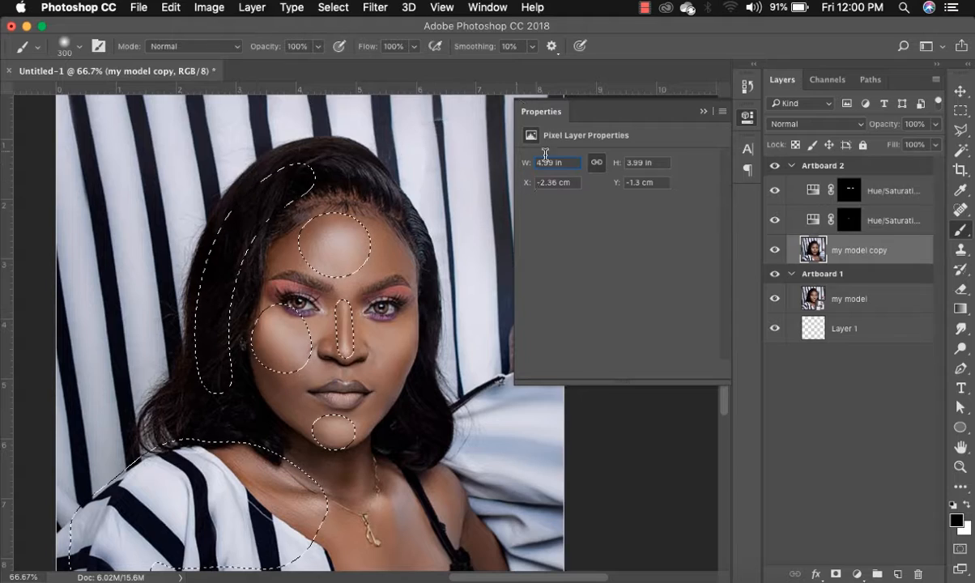
- Add a Hue/Saturation adjustment layer from the selection and set its hue to -24
click(857, 575)
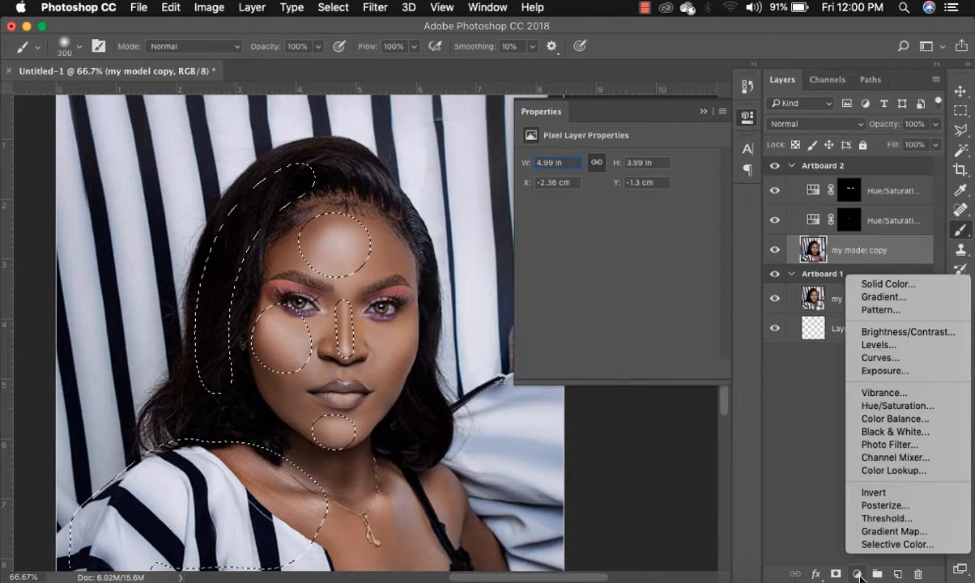
click(896, 406)
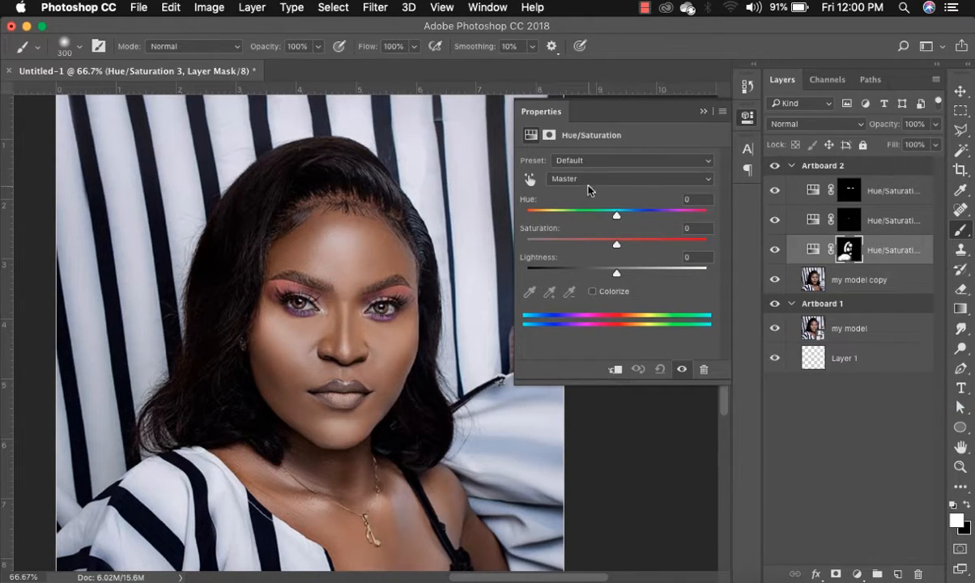
drag(615, 216, 595, 214)
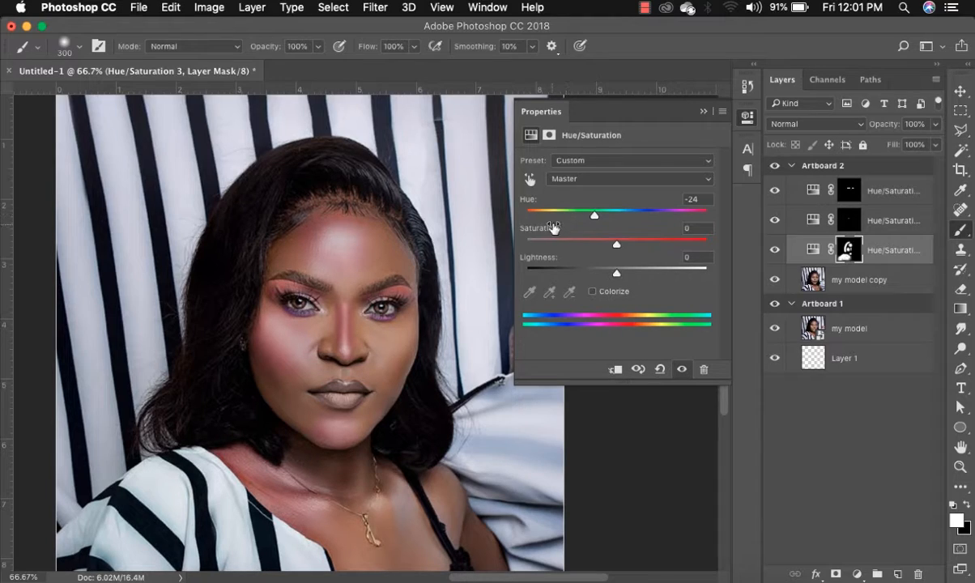
- Try the Multiply, Overlay and Soft Light blend modes on the new Hue/Saturation layer and return it to Normal
click(936, 145)
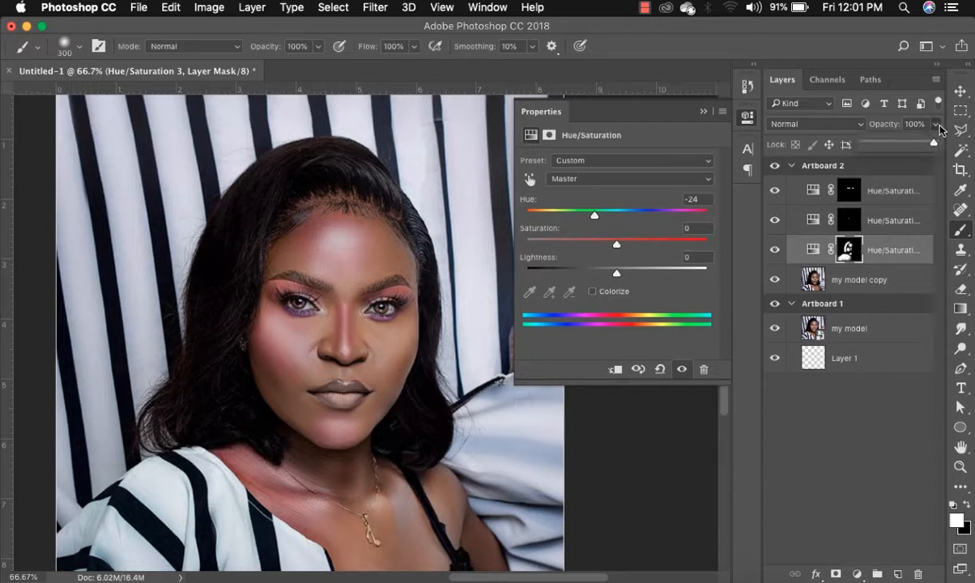
drag(936, 145, 958, 147)
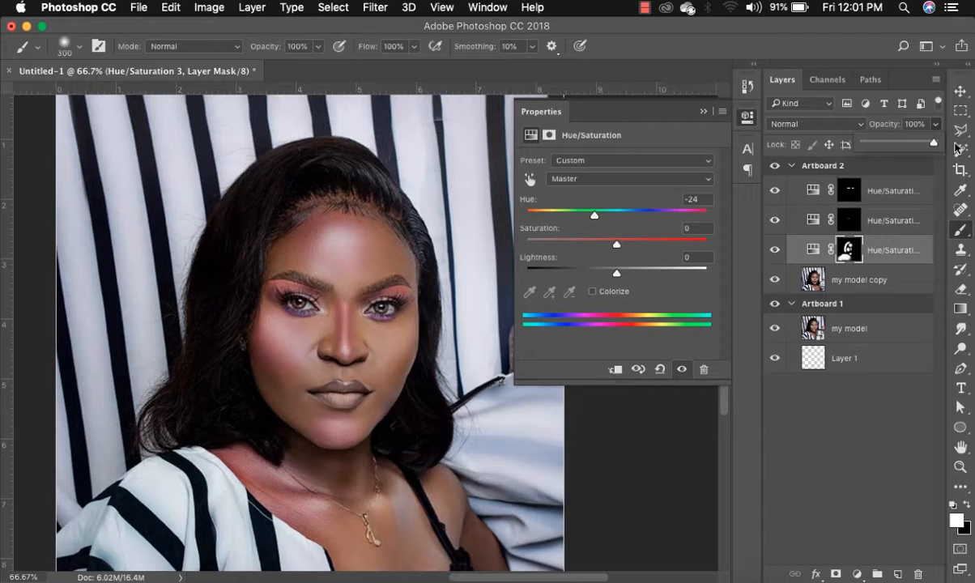
click(855, 125)
click(810, 167)
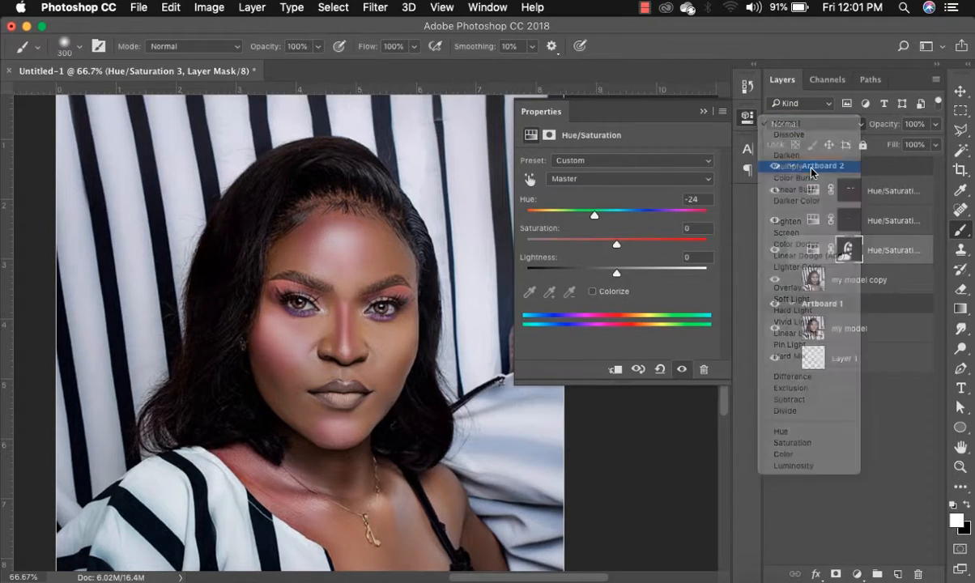
click(852, 128)
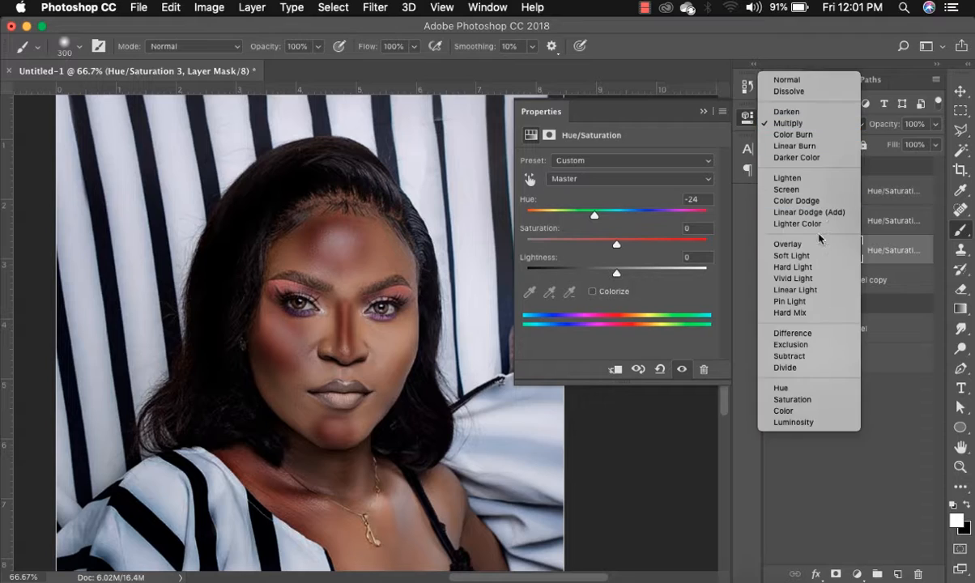
click(802, 231)
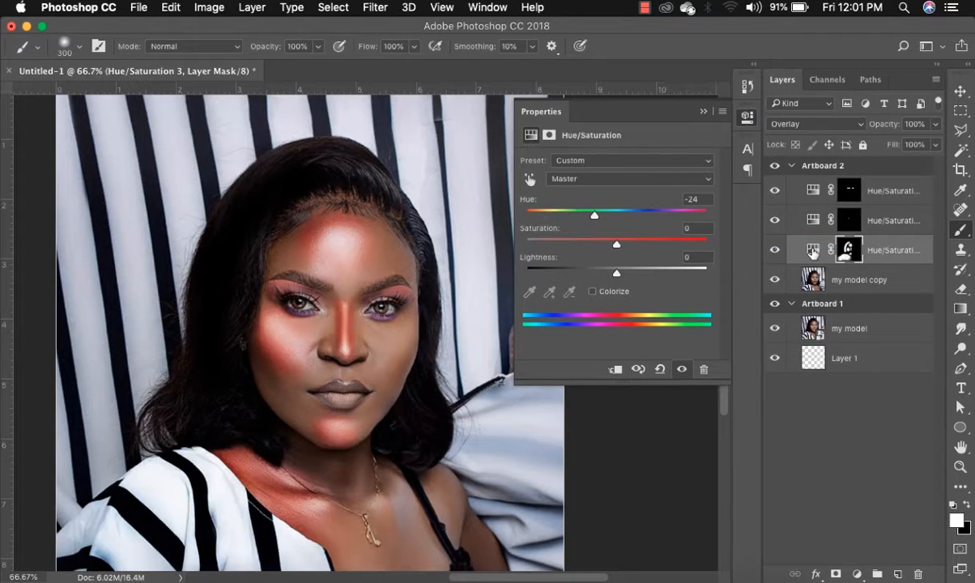
click(839, 126)
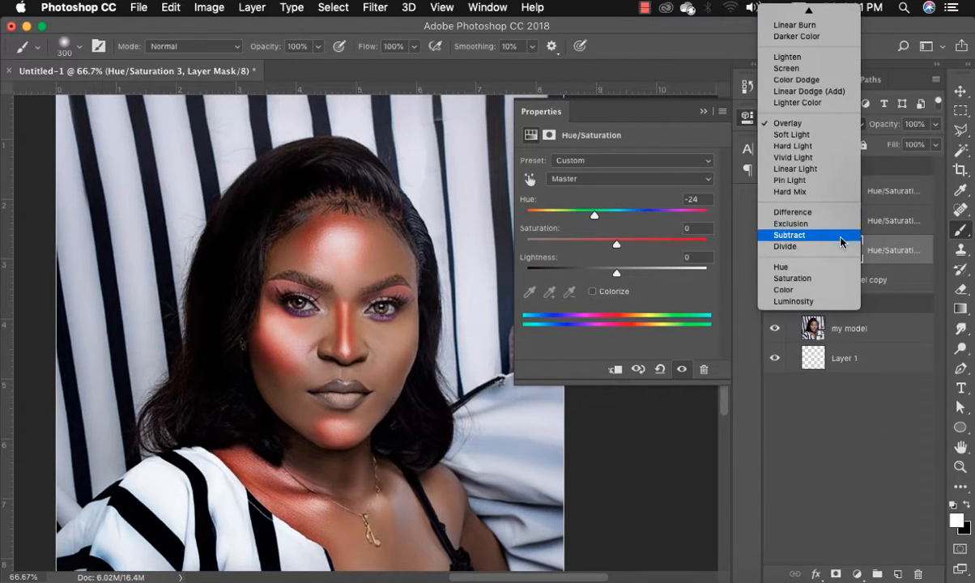
click(816, 137)
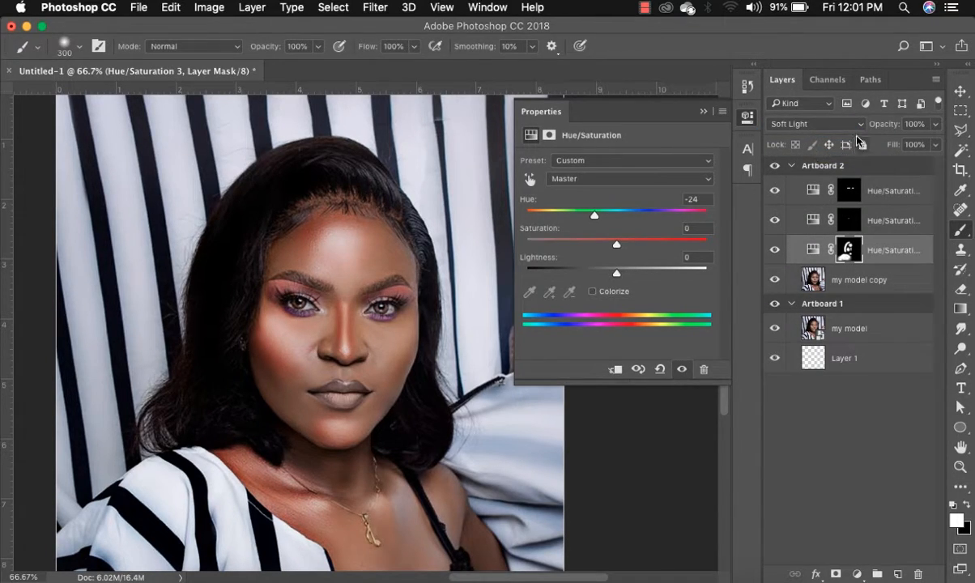
click(848, 125)
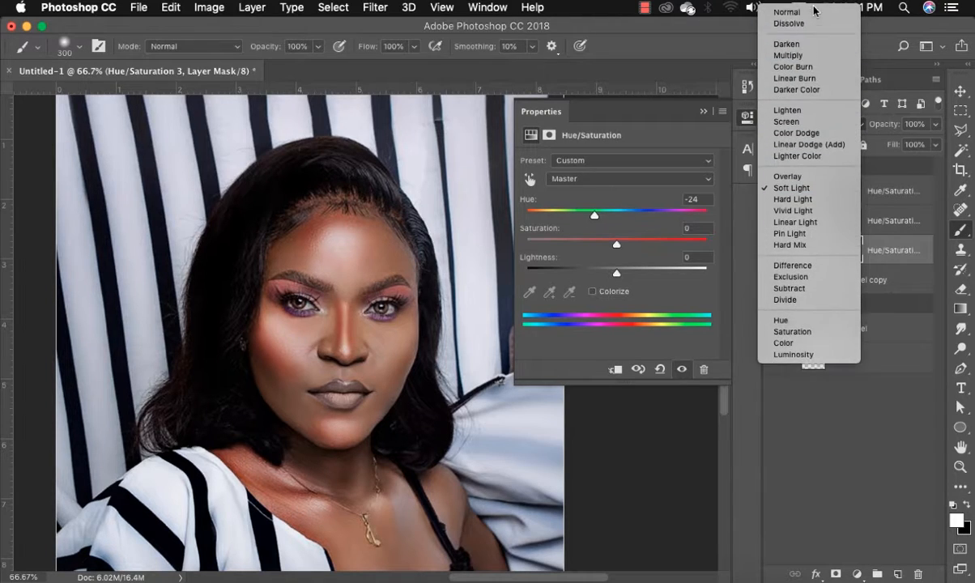
click(815, 11)
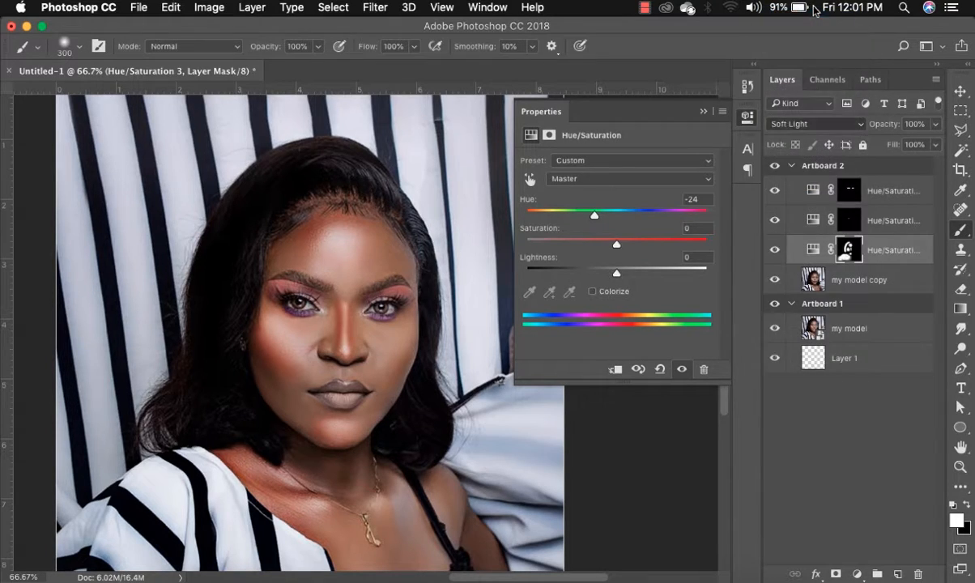
- Lower the opacity of the new Hue/Saturation layer to 79%
click(935, 124)
mouse_move(905, 144)
mouse_down()
mouse_move(898, 146)
mouse_move(918, 147)
mouse_up()
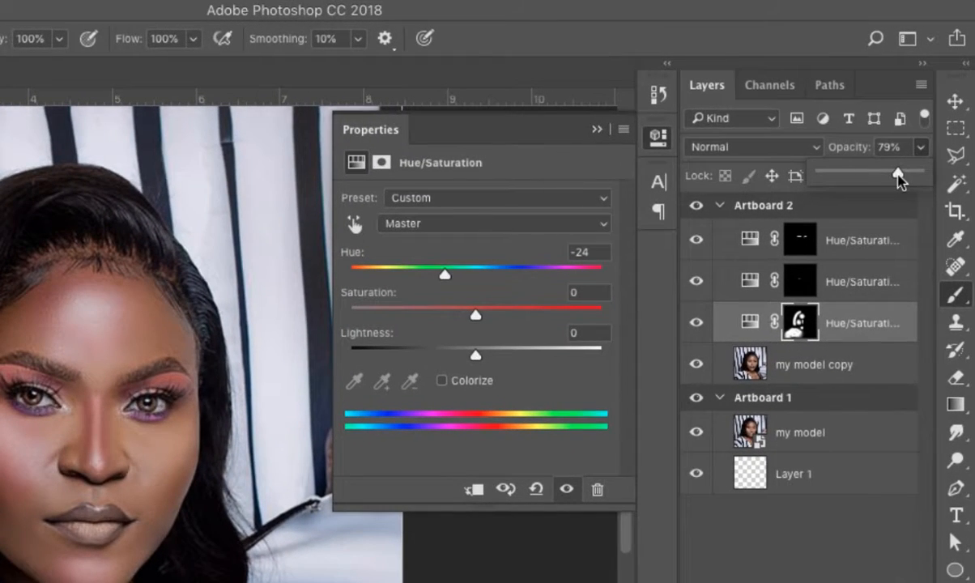
- Add an empty layer directly above my model copy and sample the reddish skin tone from the forehead
key(super+minus)
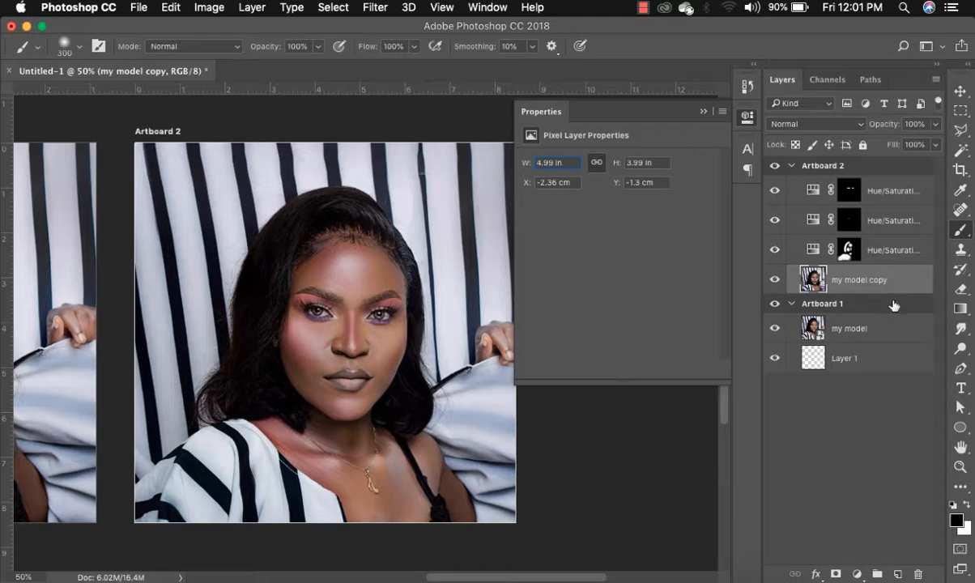
click(899, 574)
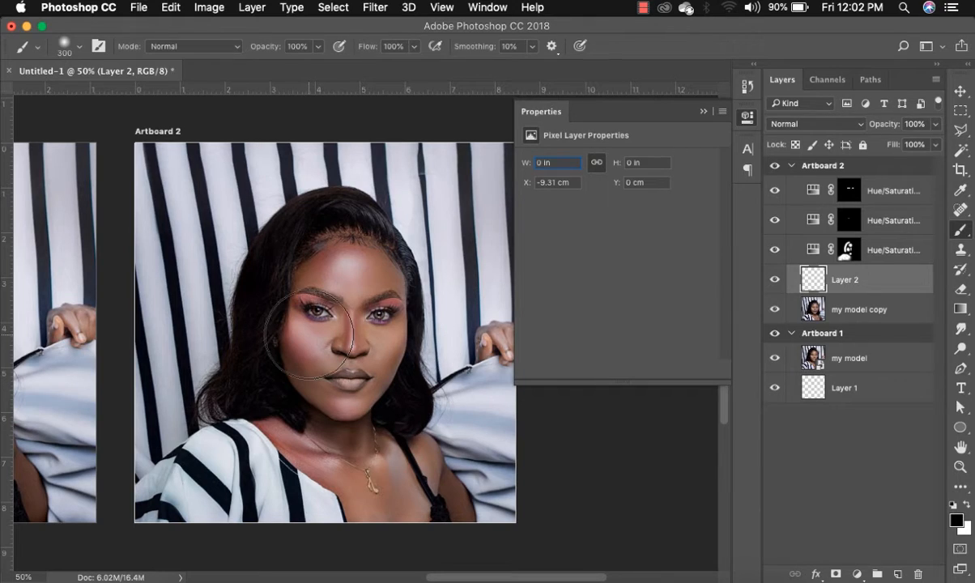
key(i)
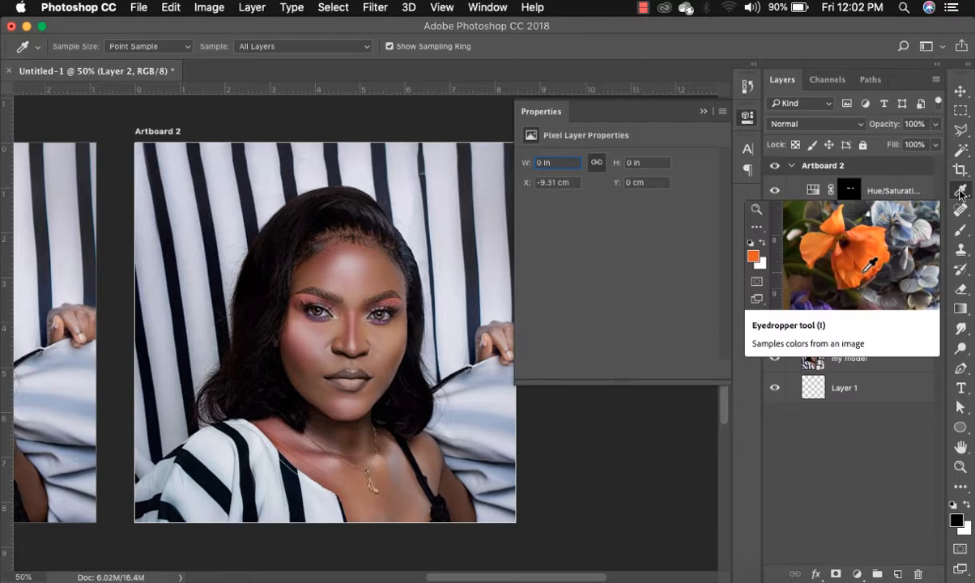
click(275, 326)
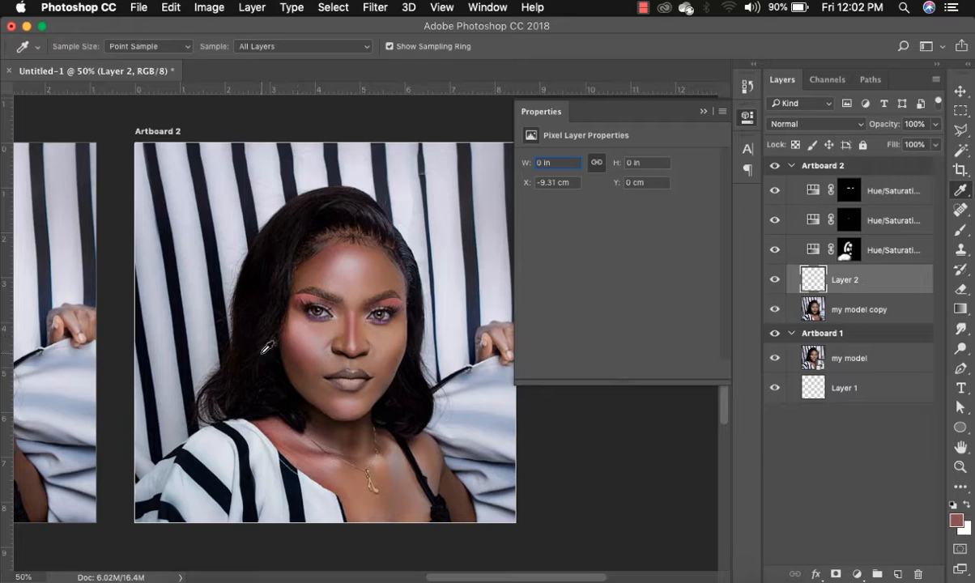
click(331, 261)
- Set the foreground colour to d05c5e and paint over the left half of Artboard 2 with the 300 px soft brush
click(957, 522)
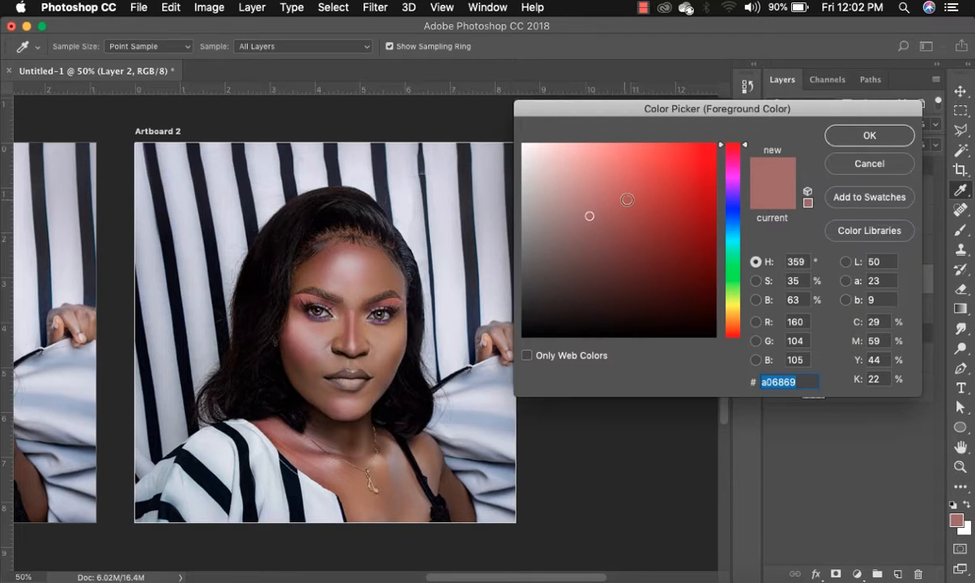
click(630, 178)
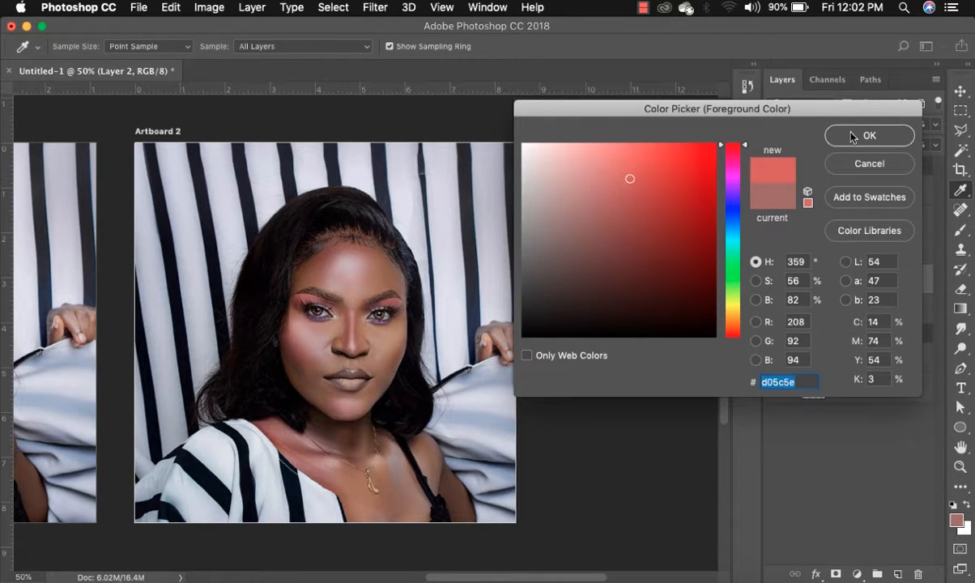
key(Return)
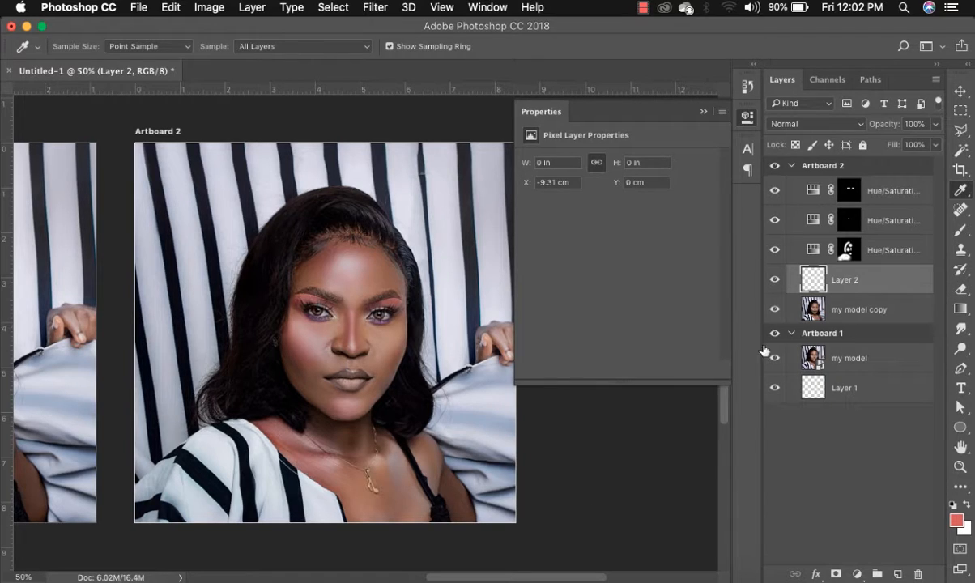
key(b)
mouse_move(318, 218)
mouse_down()
mouse_move(207, 305)
mouse_move(157, 272)
mouse_move(199, 221)
mouse_move(157, 183)
mouse_move(243, 258)
mouse_move(233, 348)
mouse_move(247, 384)
mouse_move(278, 413)
mouse_move(120, 399)
mouse_move(120, 453)
mouse_move(137, 411)
mouse_move(251, 479)
mouse_move(279, 457)
mouse_move(330, 520)
mouse_move(226, 313)
mouse_move(174, 143)
mouse_move(136, 144)
mouse_move(322, 156)
mouse_move(262, 252)
mouse_move(314, 428)
mouse_move(348, 380)
mouse_move(394, 519)
mouse_up()
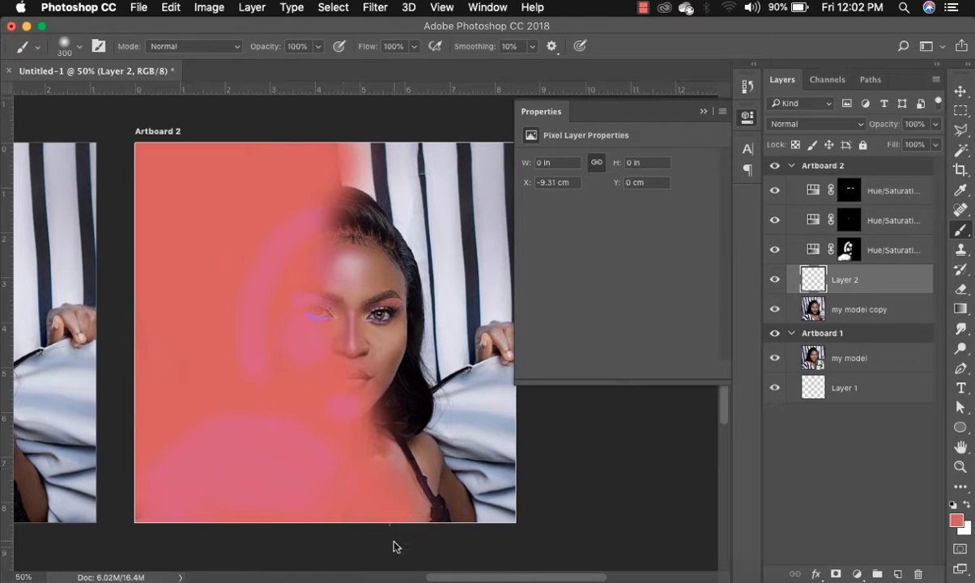
- Change the foreground colour to the brighter red f25a5d and repaint the outer left side of the coloured area
click(957, 520)
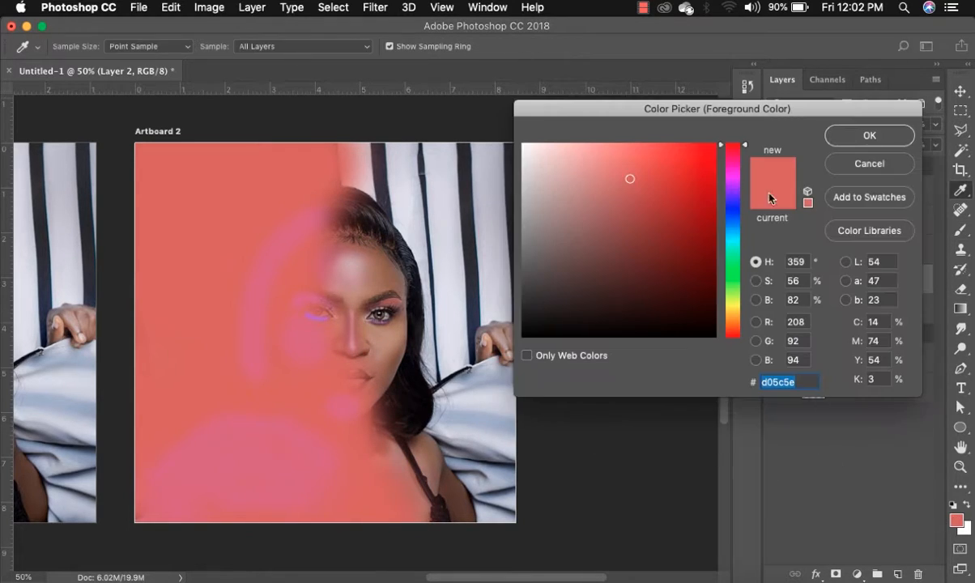
click(258, 181)
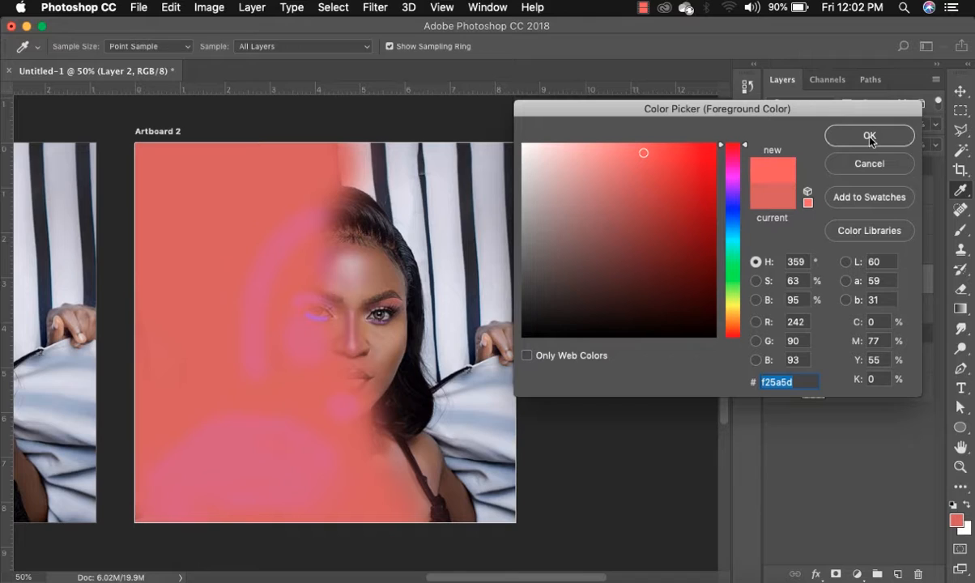
click(658, 152)
click(869, 137)
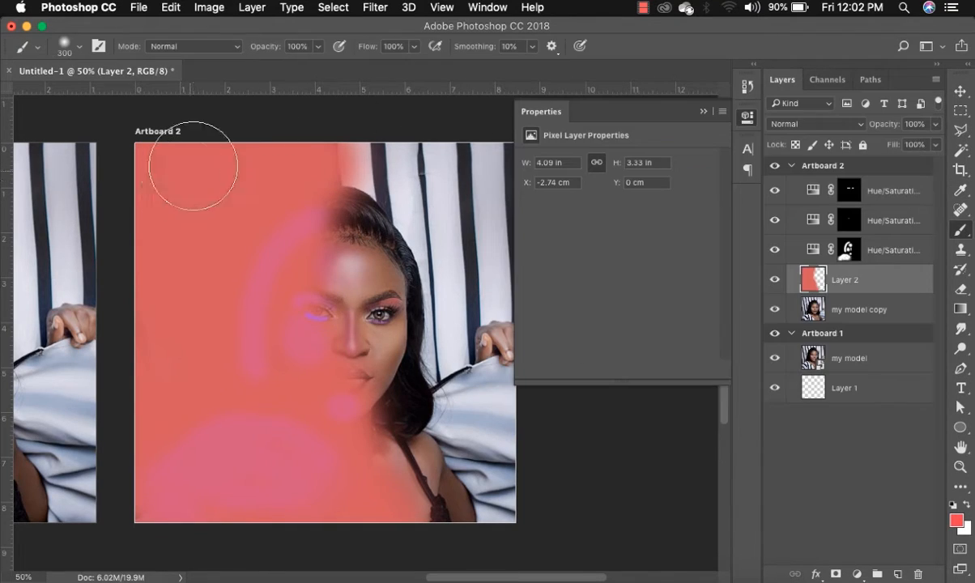
mouse_move(194, 166)
mouse_down()
mouse_move(130, 218)
mouse_move(134, 245)
mouse_move(274, 174)
mouse_move(275, 154)
mouse_move(150, 313)
mouse_move(149, 353)
mouse_move(177, 422)
mouse_move(207, 394)
mouse_move(143, 346)
mouse_move(192, 507)
mouse_move(214, 471)
mouse_move(261, 486)
mouse_move(167, 504)
mouse_up()
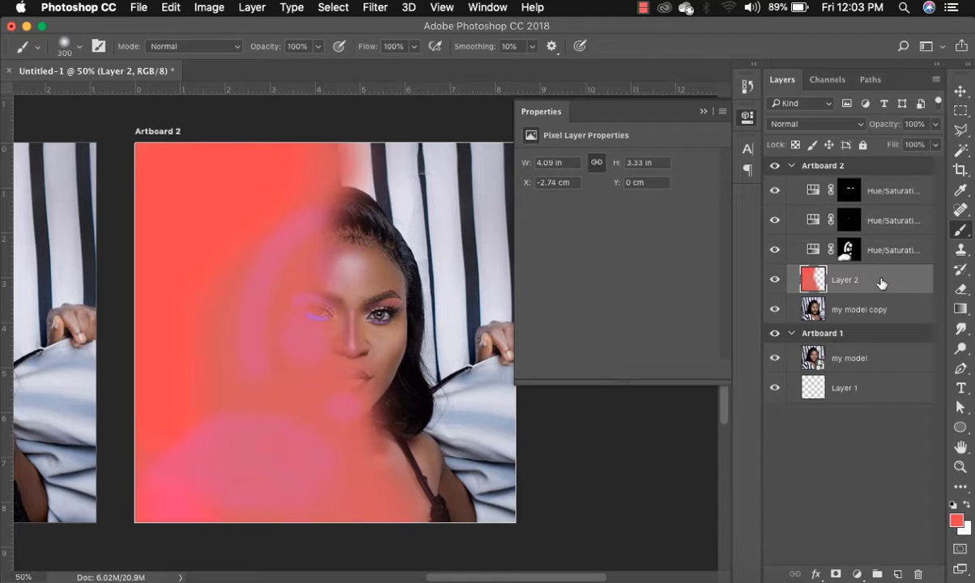
- Move Layer 2 to the top of Artboard 2, set the foreground colour to fa999b and paint over the uncovered part of the face and hair
drag(881, 281, 888, 180)
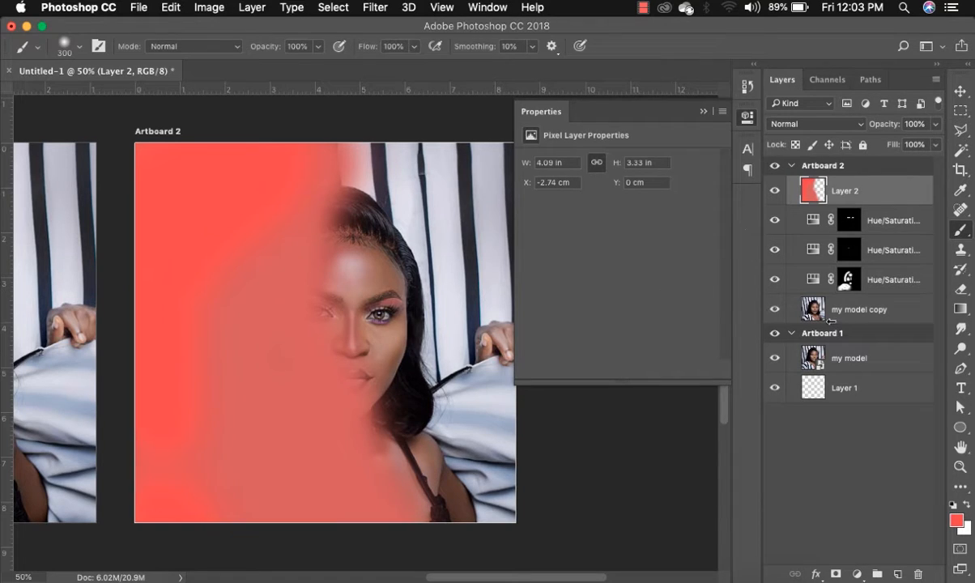
click(957, 522)
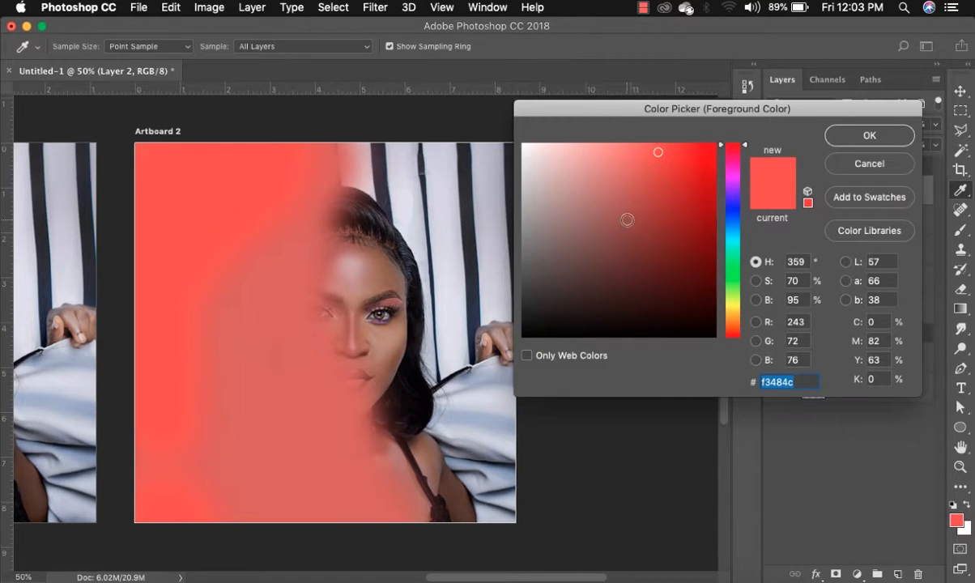
click(606, 153)
drag(609, 153, 629, 145)
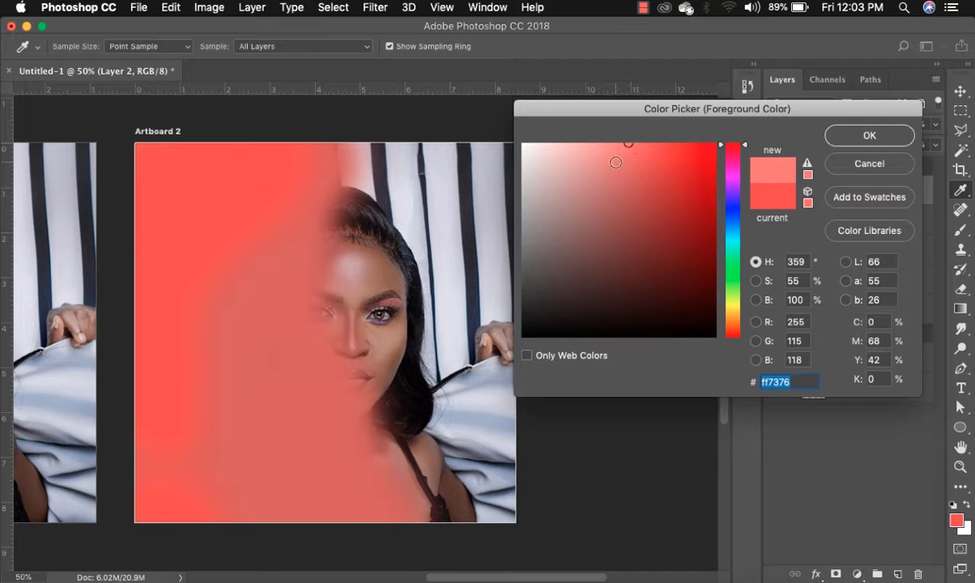
click(596, 147)
click(873, 136)
key(b)
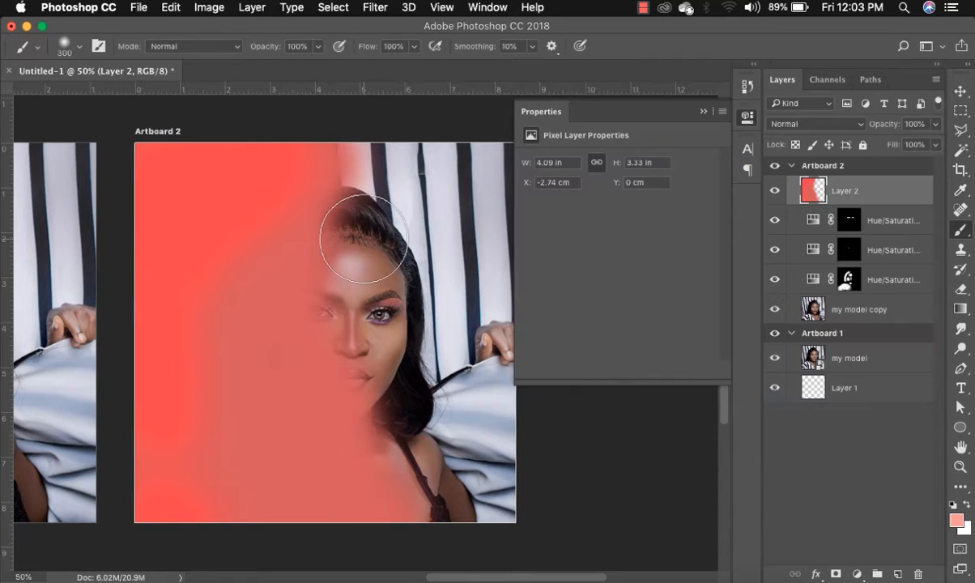
mouse_move(355, 207)
mouse_down()
mouse_move(344, 357)
mouse_move(399, 441)
mouse_move(421, 445)
mouse_move(373, 178)
mouse_move(349, 254)
mouse_move(401, 380)
mouse_move(387, 328)
mouse_up()
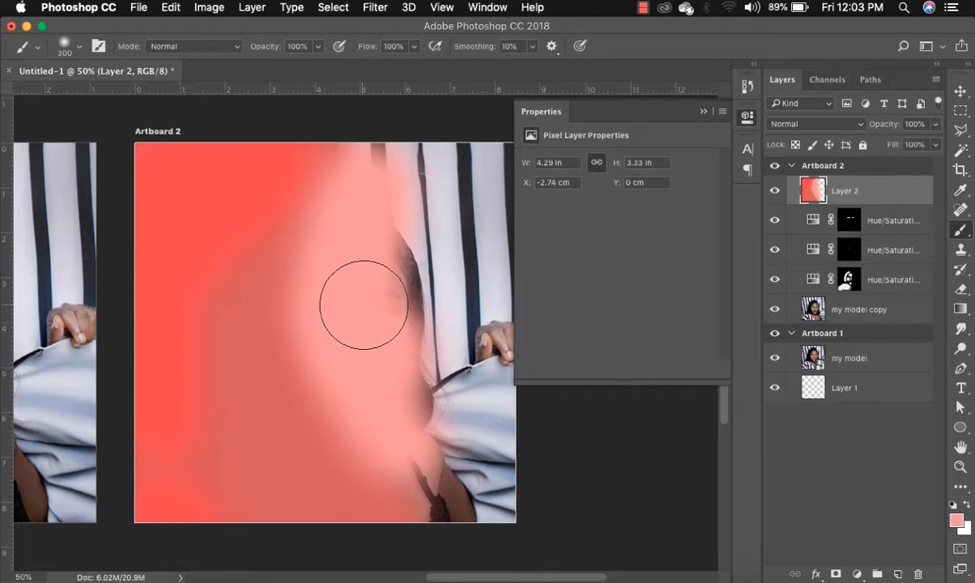
- Set the foreground colour to orange fbaa4a and dab it over the centre of the light pink area covering the face
click(956, 521)
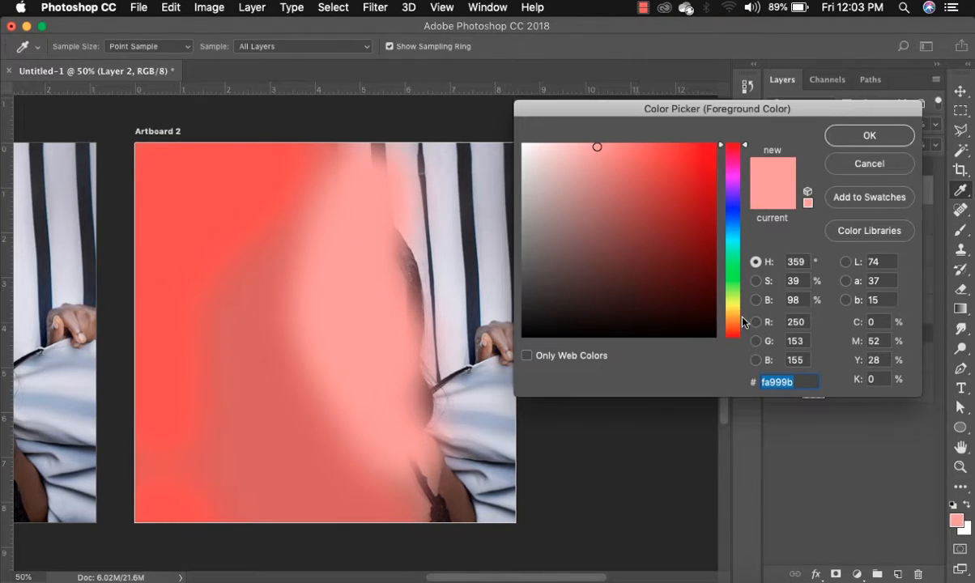
click(735, 321)
click(658, 146)
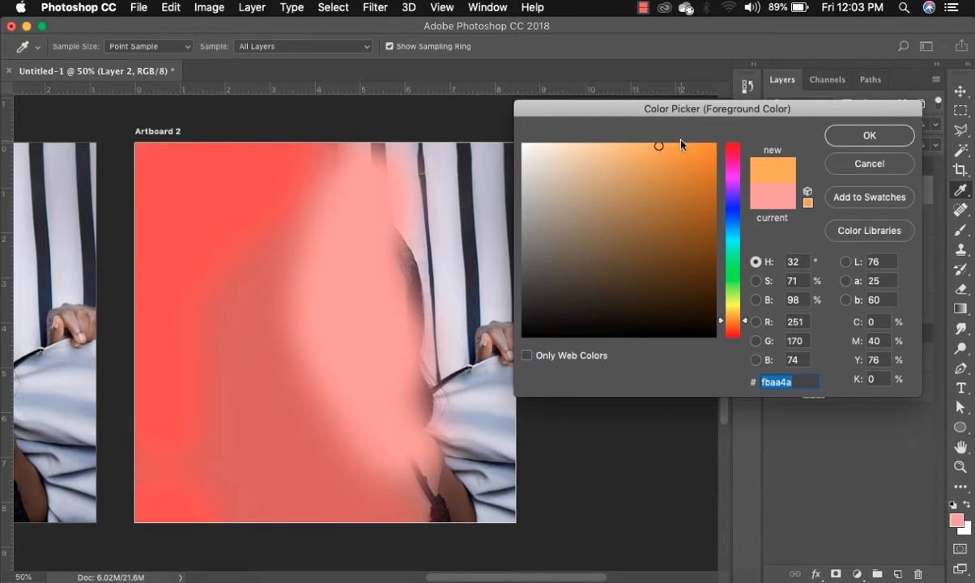
click(855, 135)
click(374, 289)
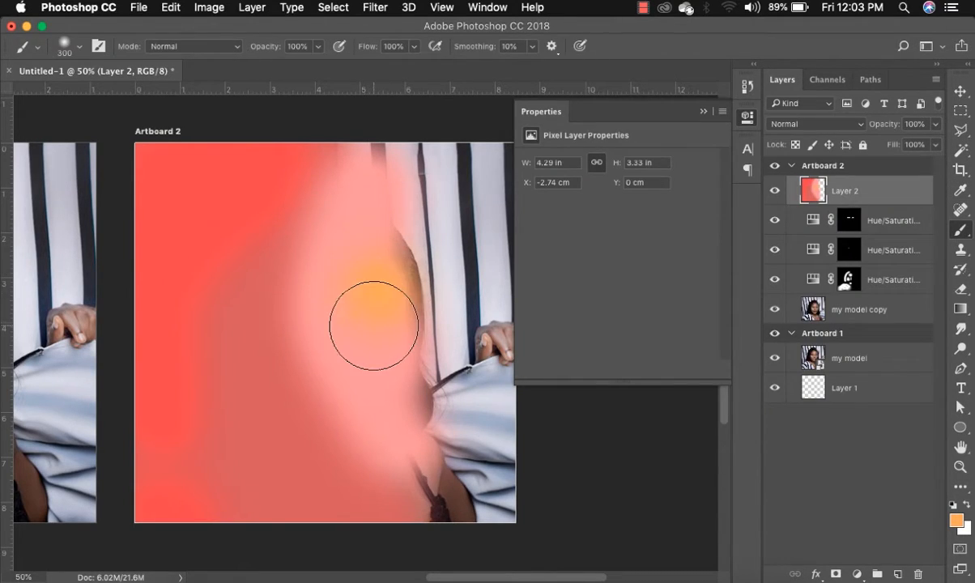
click(365, 318)
- Apply a Gaussian Blur with a 132.5 pixel radius to Layer 2 and set its blend mode to Multiply
click(375, 7)
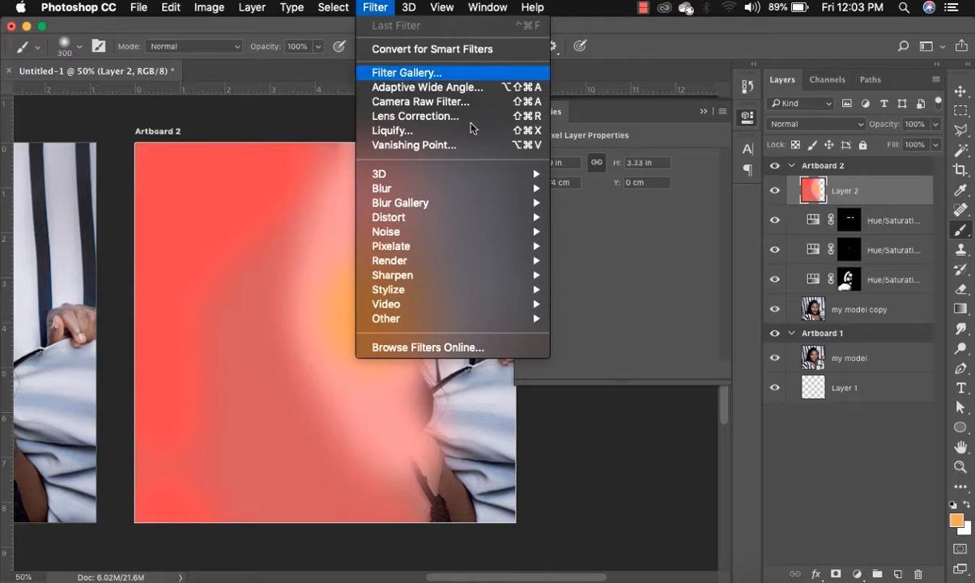
mouse_move(458, 188)
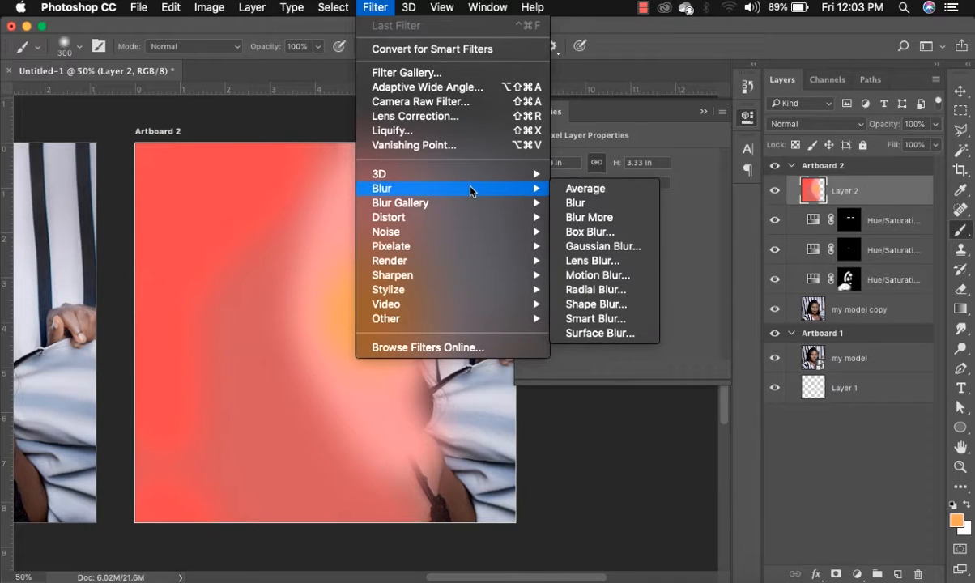
click(620, 252)
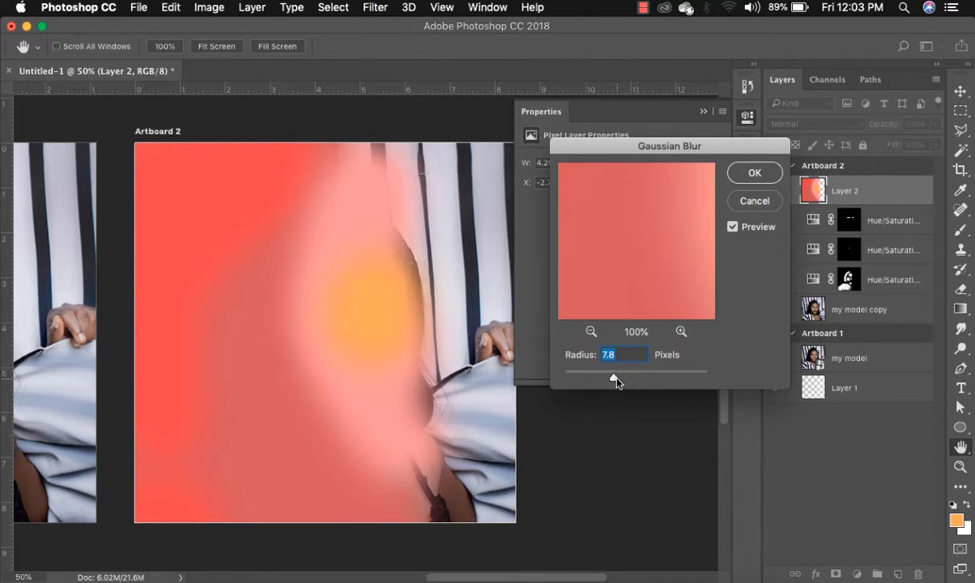
drag(616, 379, 665, 380)
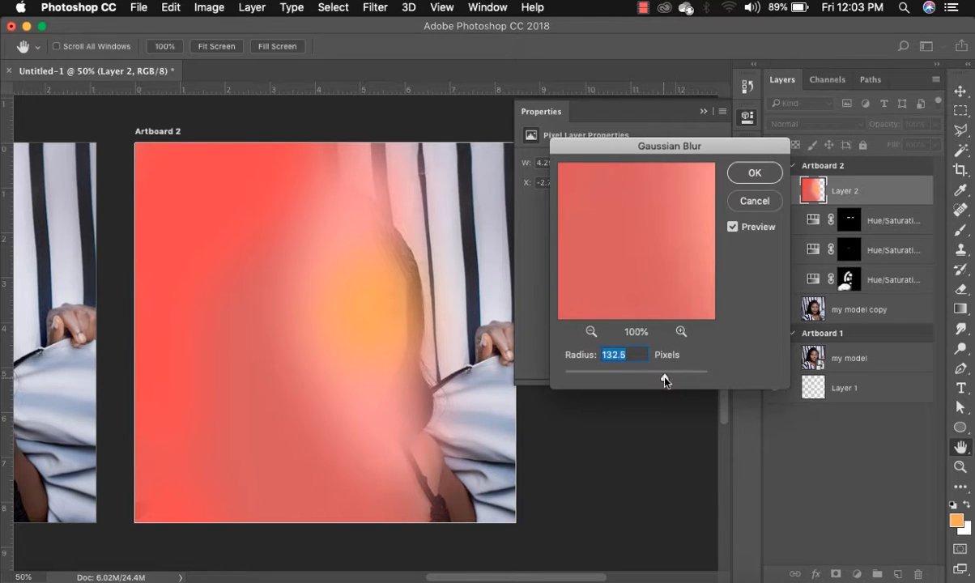
click(755, 175)
key(b)
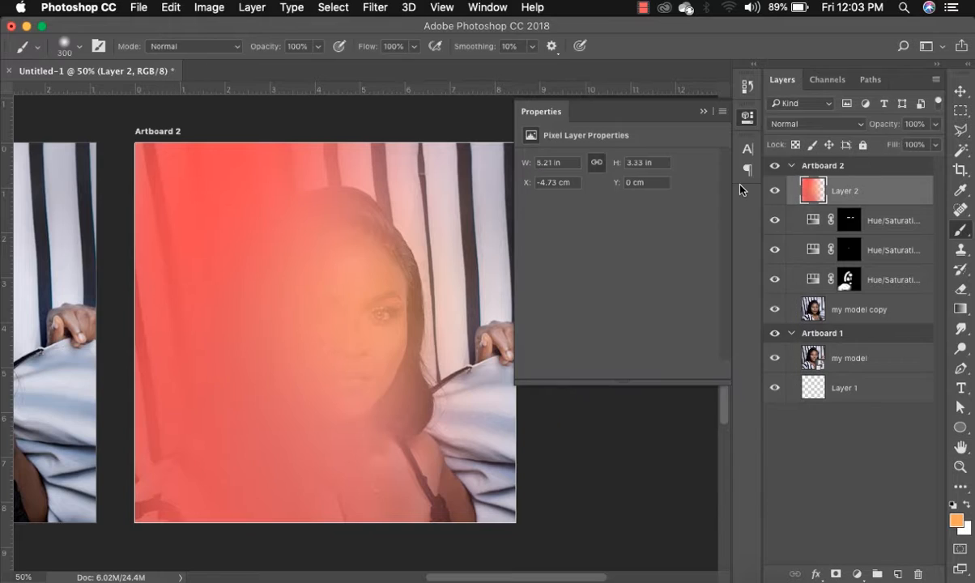
click(855, 127)
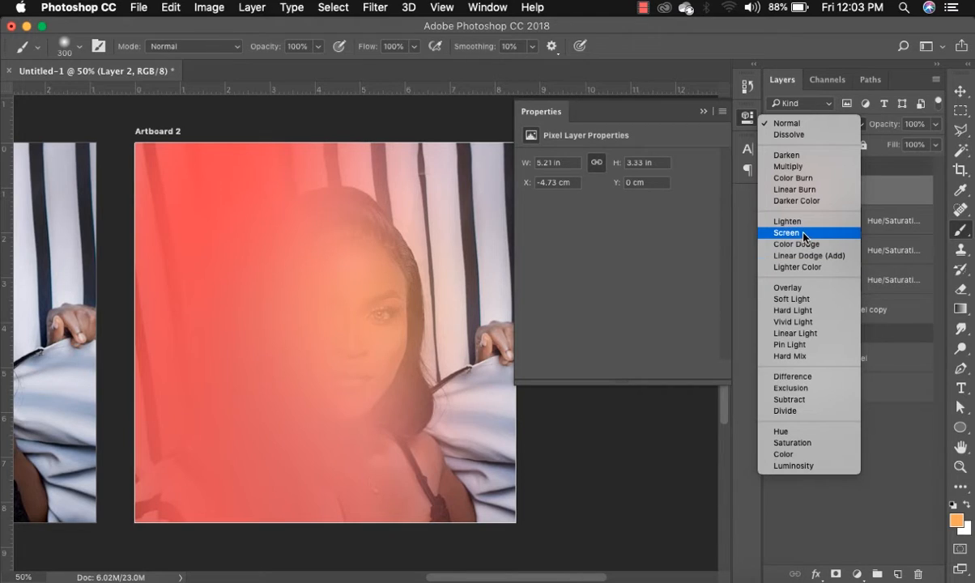
click(807, 166)
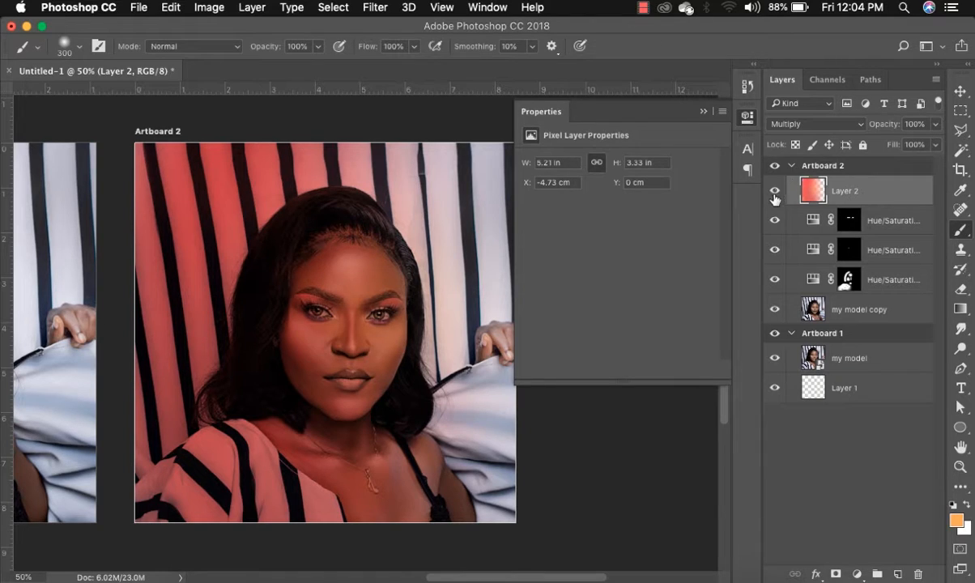
- Try the Screen, Overlay, Soft Light and Vivid Light blend modes on Layer 2 and return it to Multiply
click(832, 131)
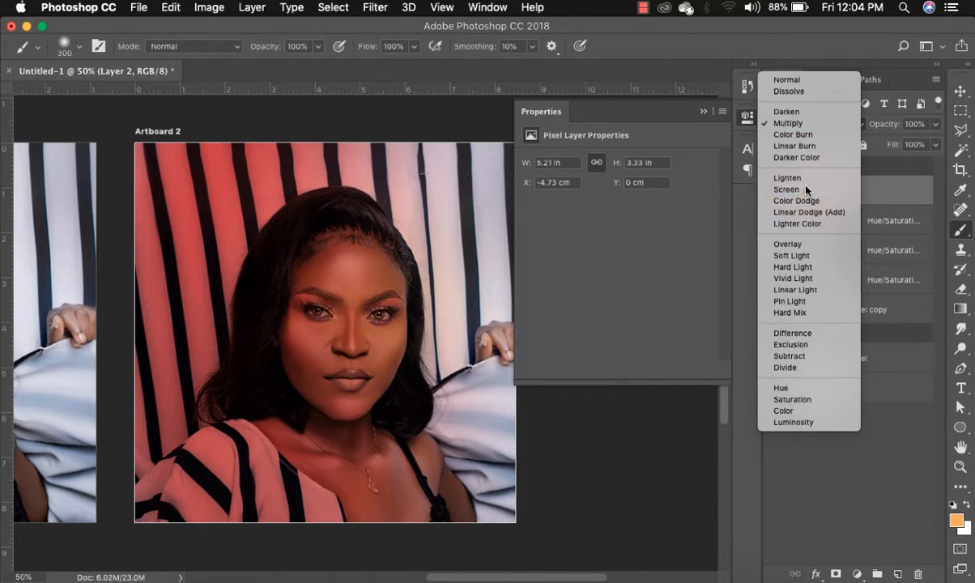
click(807, 189)
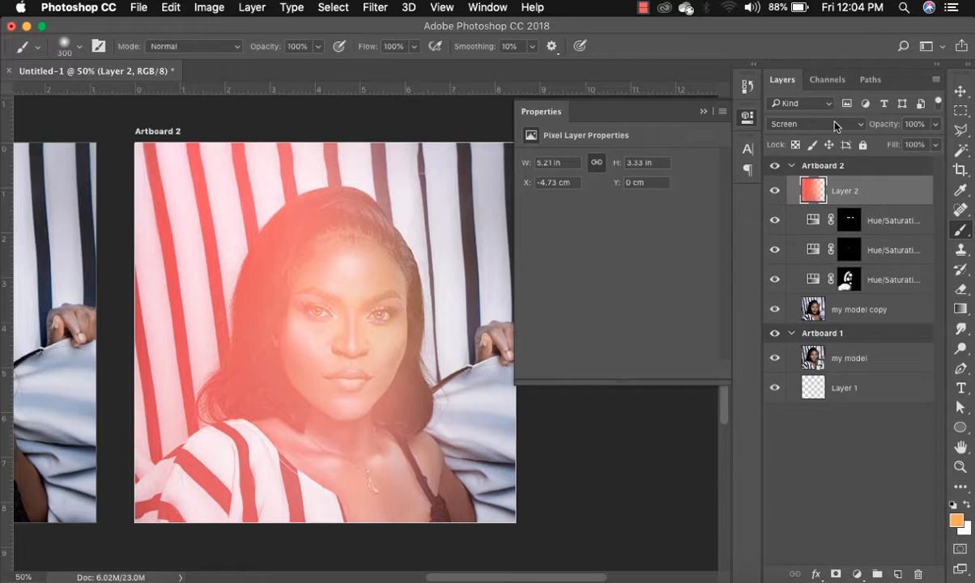
click(837, 125)
click(808, 179)
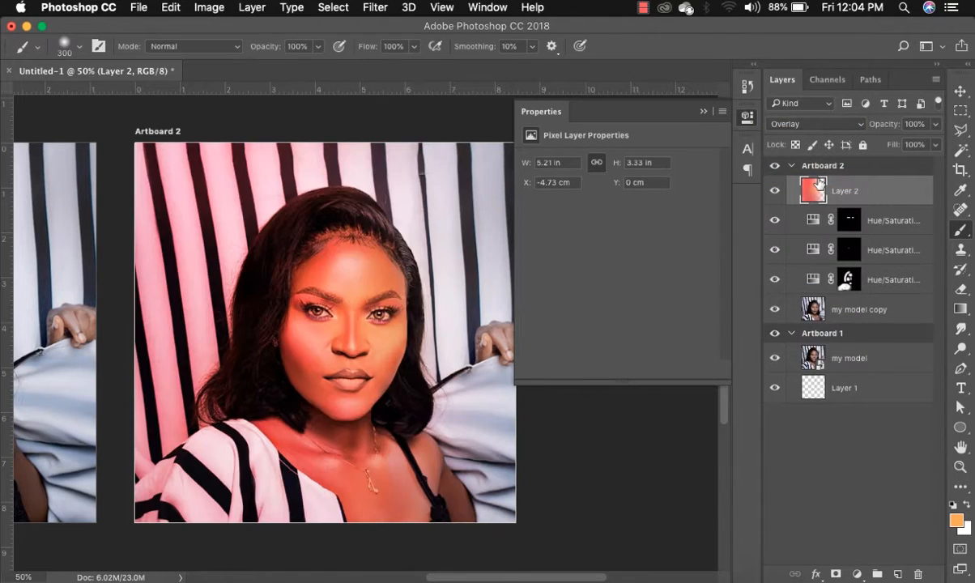
click(817, 127)
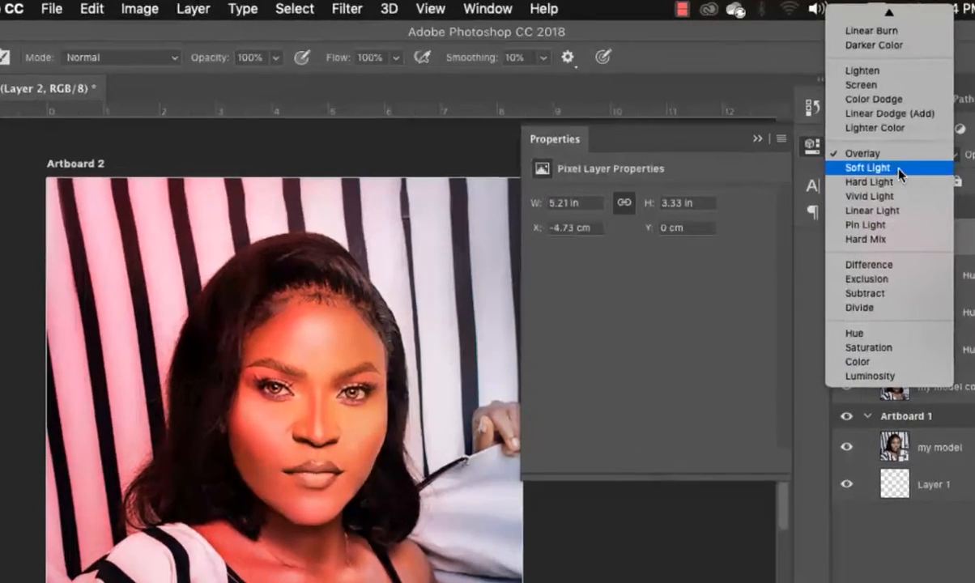
click(821, 128)
key(Down)
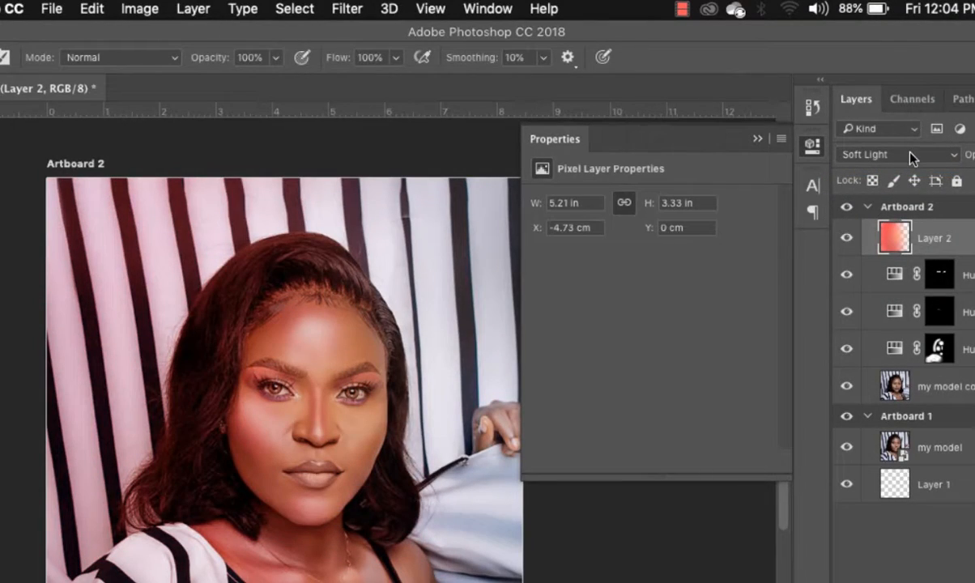
click(913, 155)
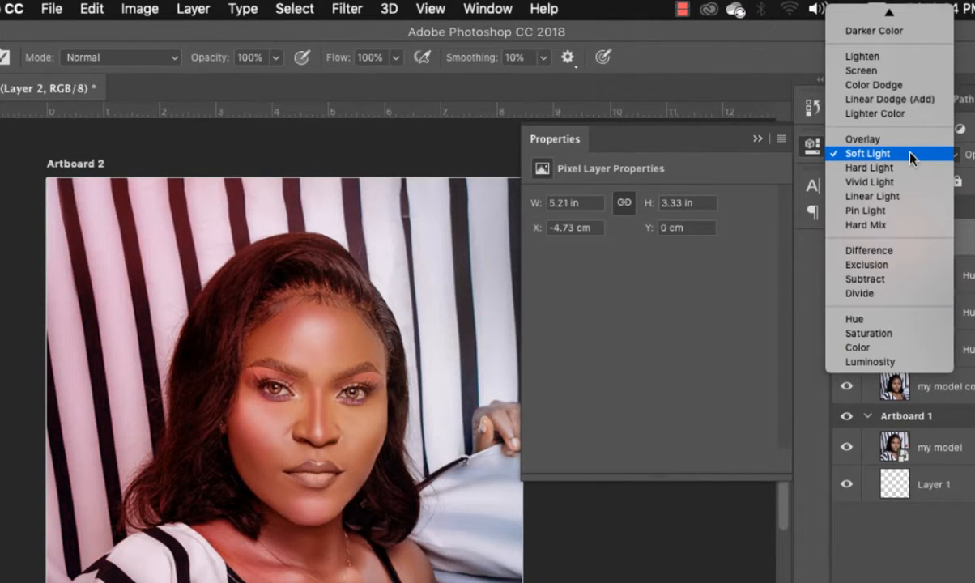
click(891, 183)
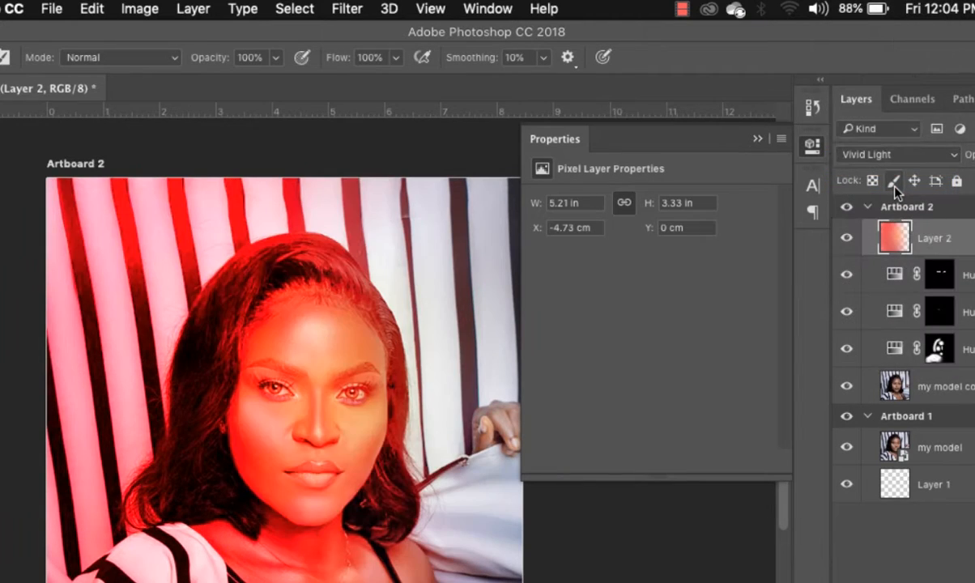
click(931, 156)
mouse_move(888, 10)
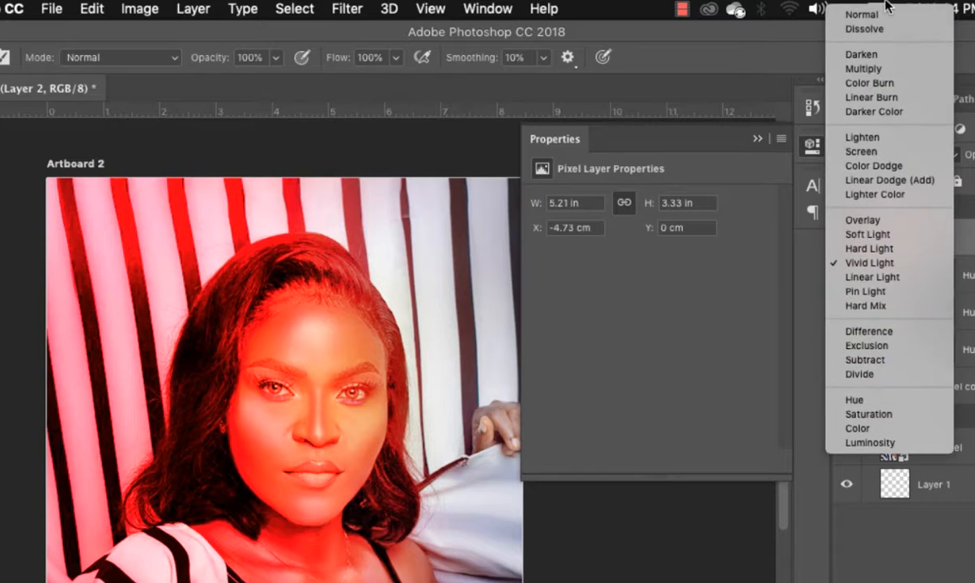
click(890, 70)
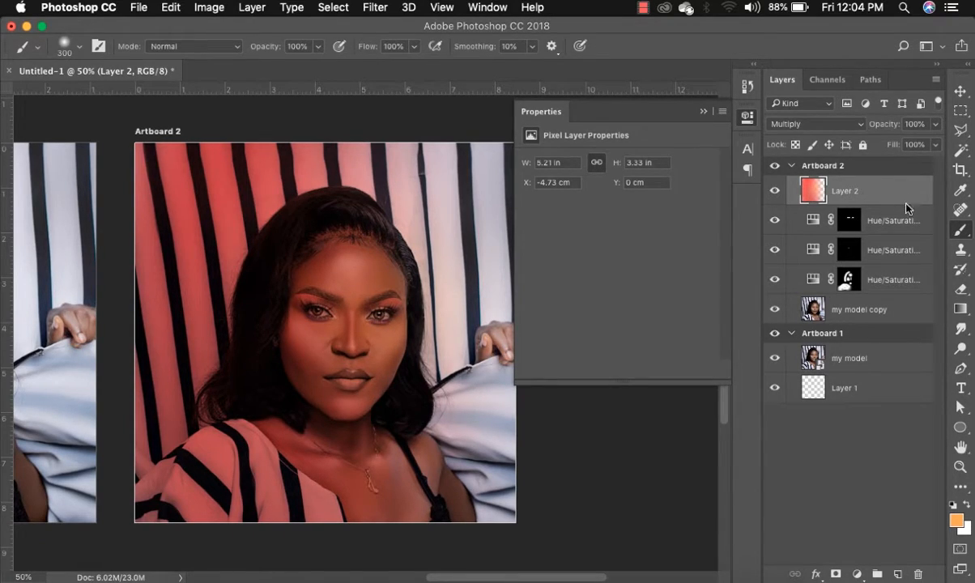
- Apply a Levels adjustment to Layer 2 with input black at 19 and input white at 137
click(199, 10)
mouse_move(211, 48)
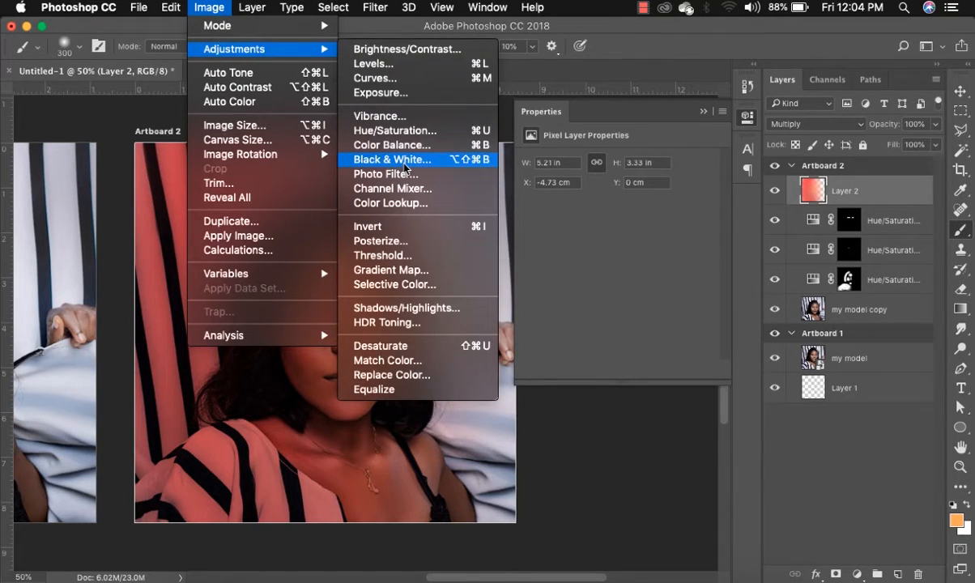
click(396, 71)
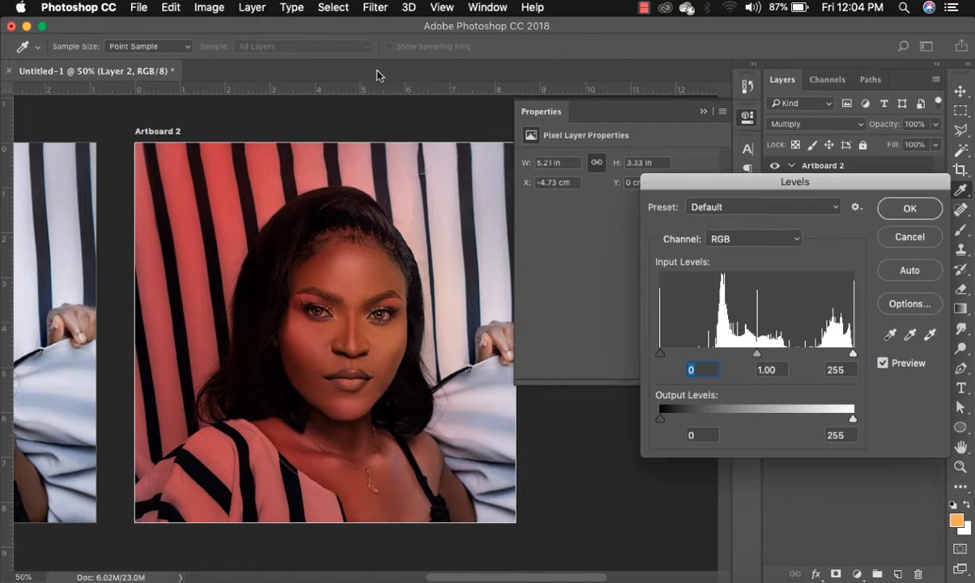
mouse_move(660, 354)
mouse_down()
mouse_move(693, 361)
mouse_move(653, 361)
mouse_move(675, 360)
mouse_up()
drag(853, 354, 764, 358)
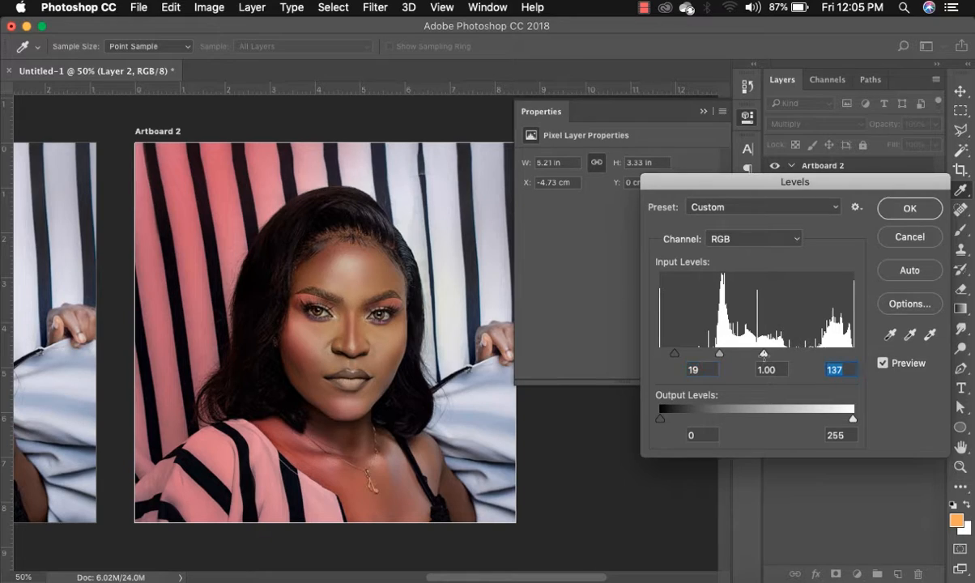
click(924, 219)
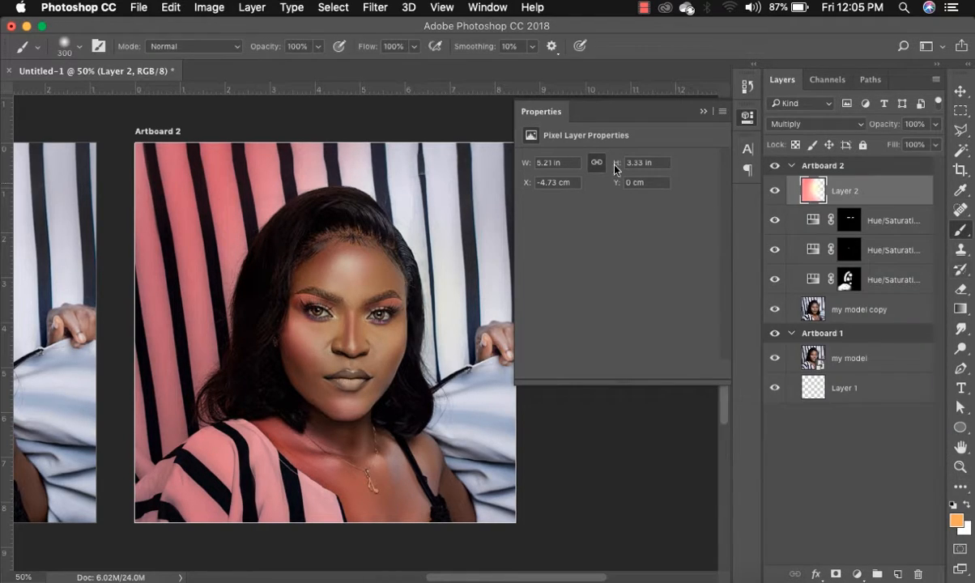
- Add an empty layer above Layer 2 and paint a broad diagonal orange streak from Artboard 2's upper-left corner across the face to the neck
click(703, 112)
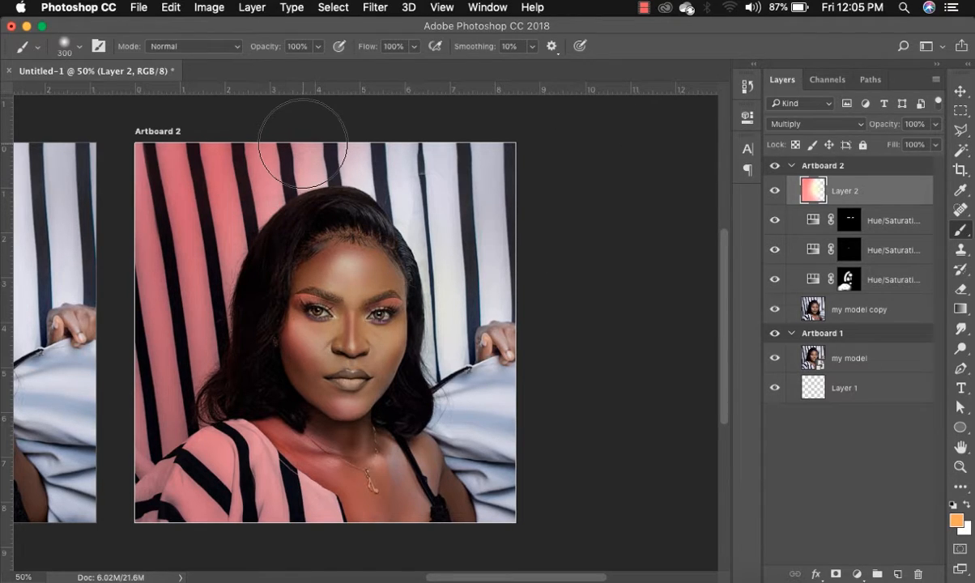
key(super+minus)
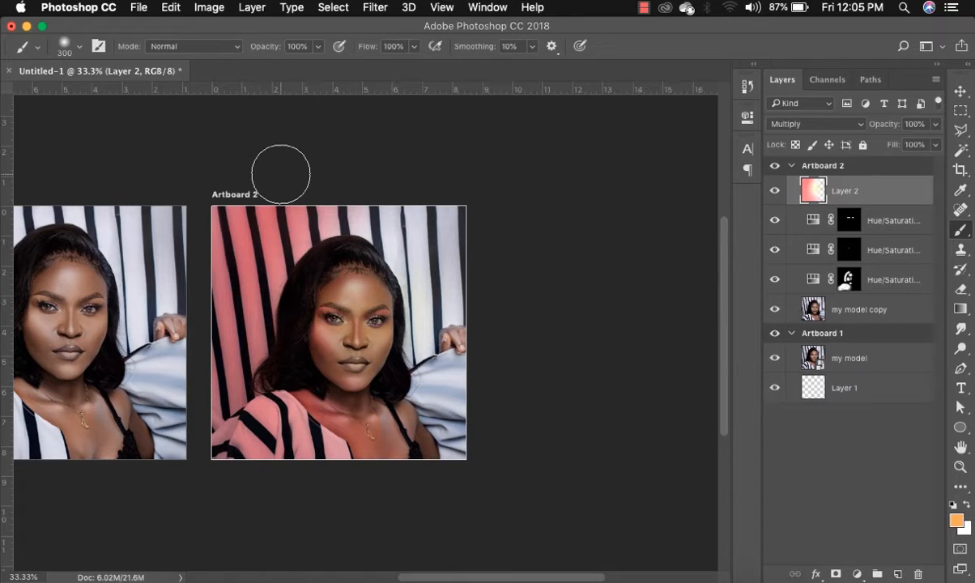
click(897, 574)
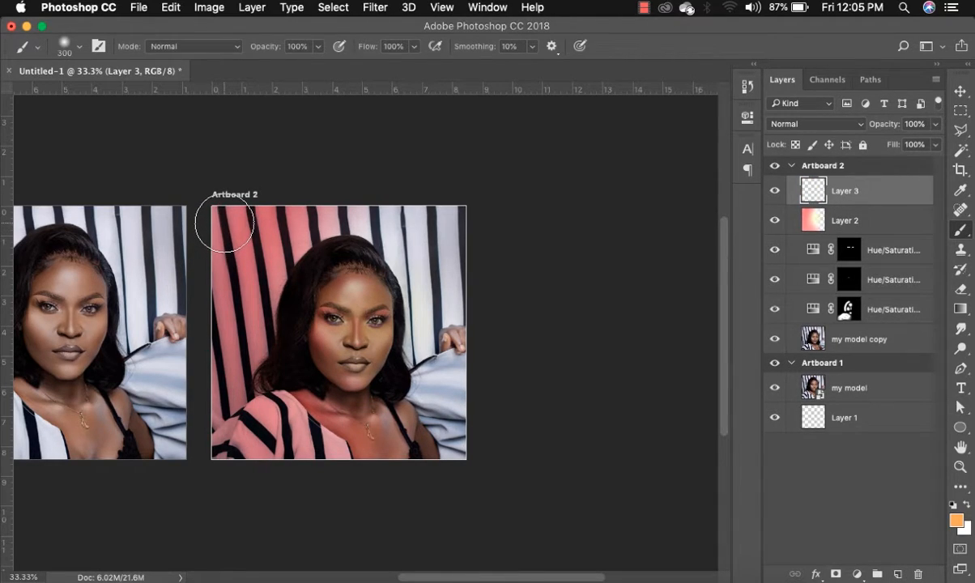
drag(225, 222, 331, 346)
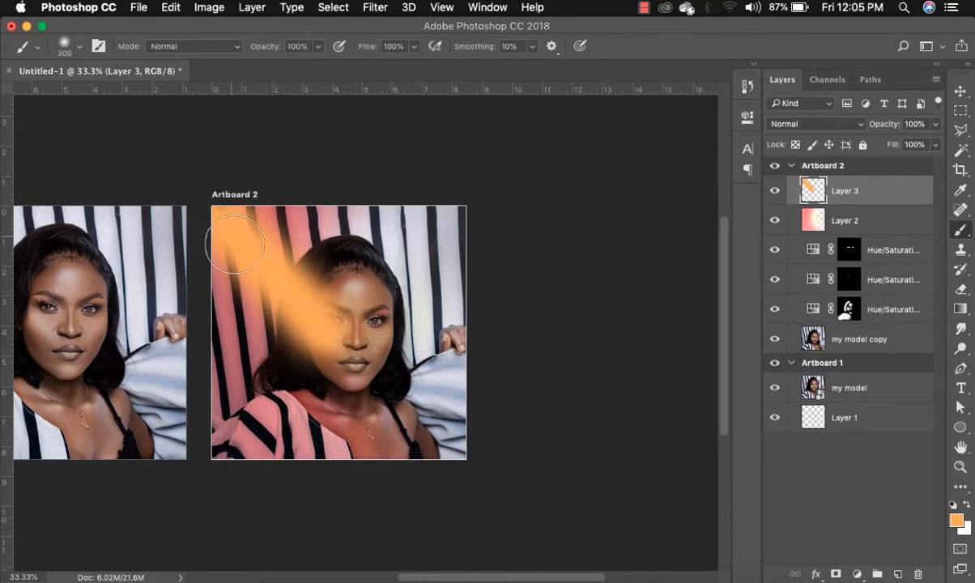
drag(244, 261, 342, 405)
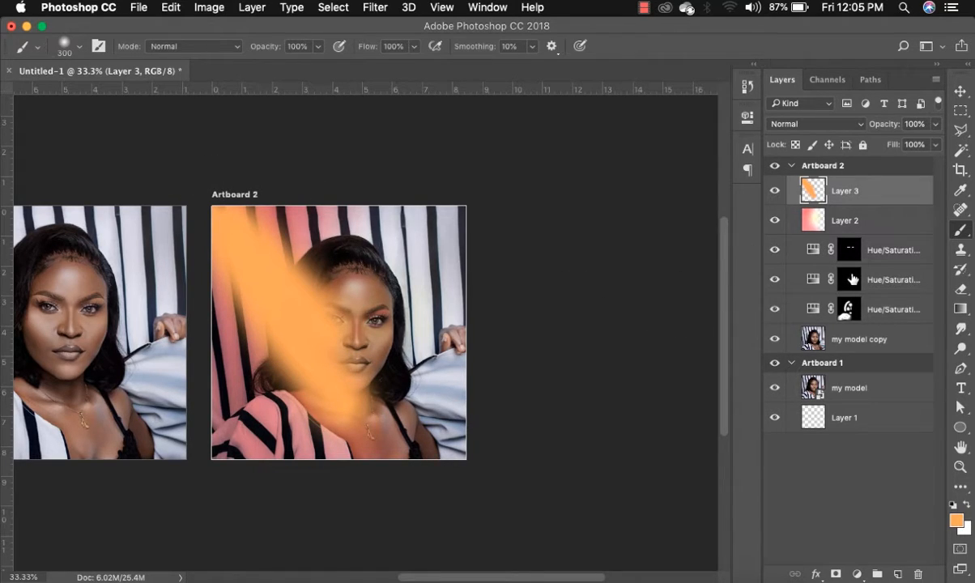
- Apply a Gaussian Blur with a 97.2 pixel radius to the orange streak on Layer 3
click(375, 7)
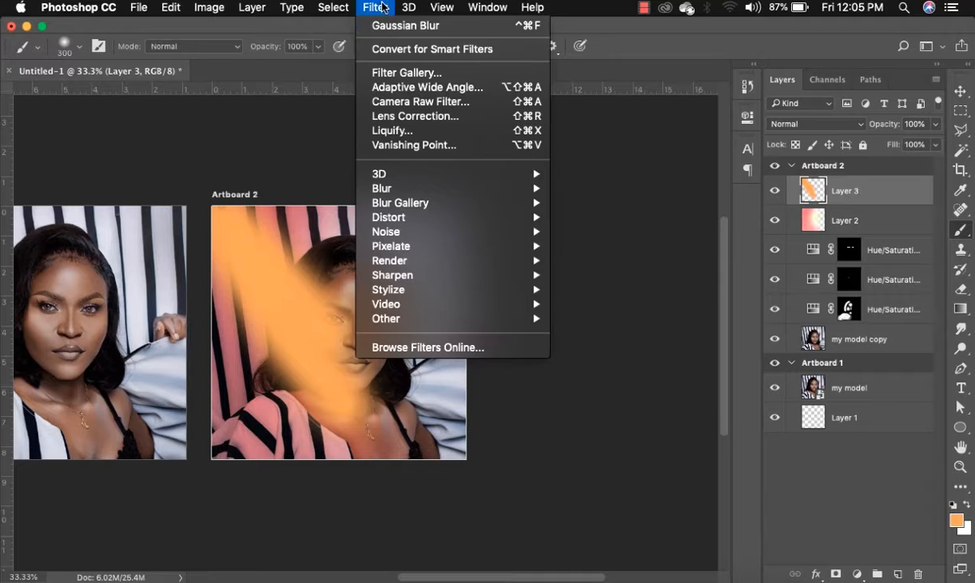
mouse_move(448, 190)
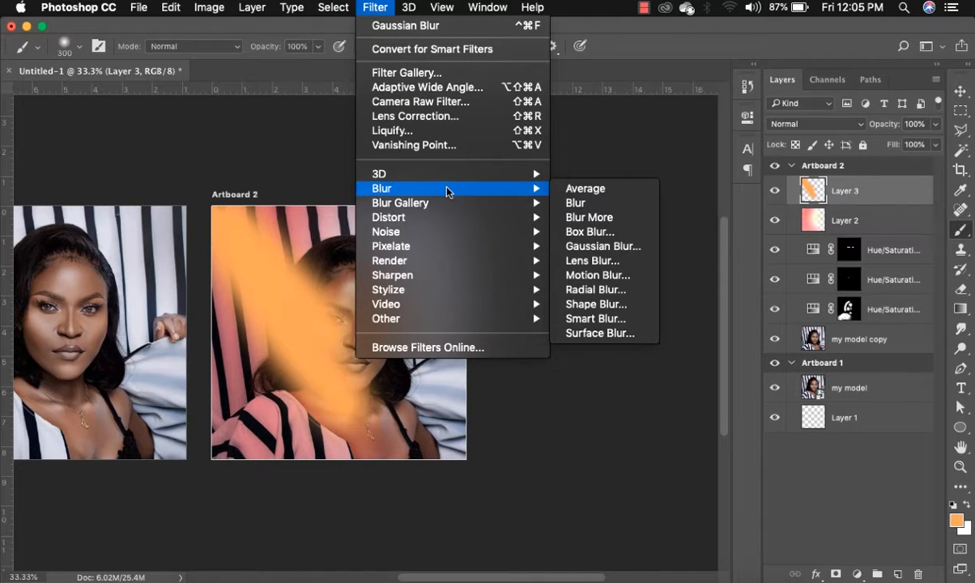
click(606, 246)
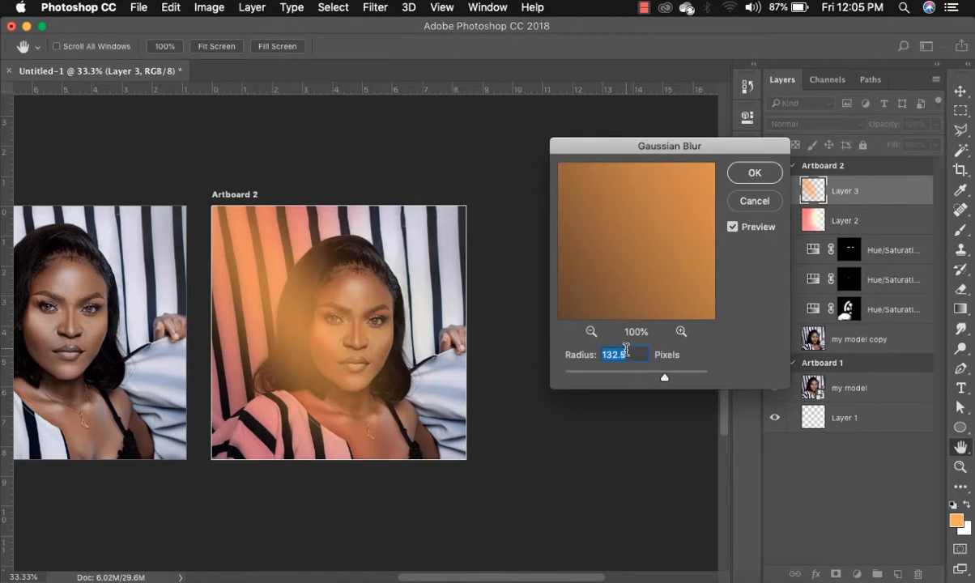
mouse_move(664, 377)
mouse_down()
mouse_move(642, 379)
mouse_move(655, 380)
mouse_up()
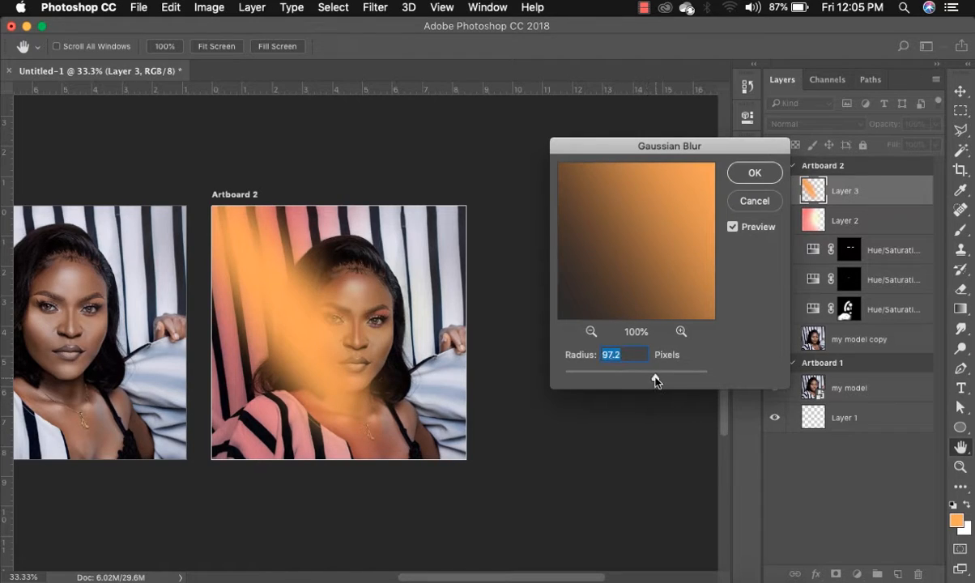
click(753, 172)
- Try the Multiply blend mode on Layer 3 and settle on Overlay
click(807, 124)
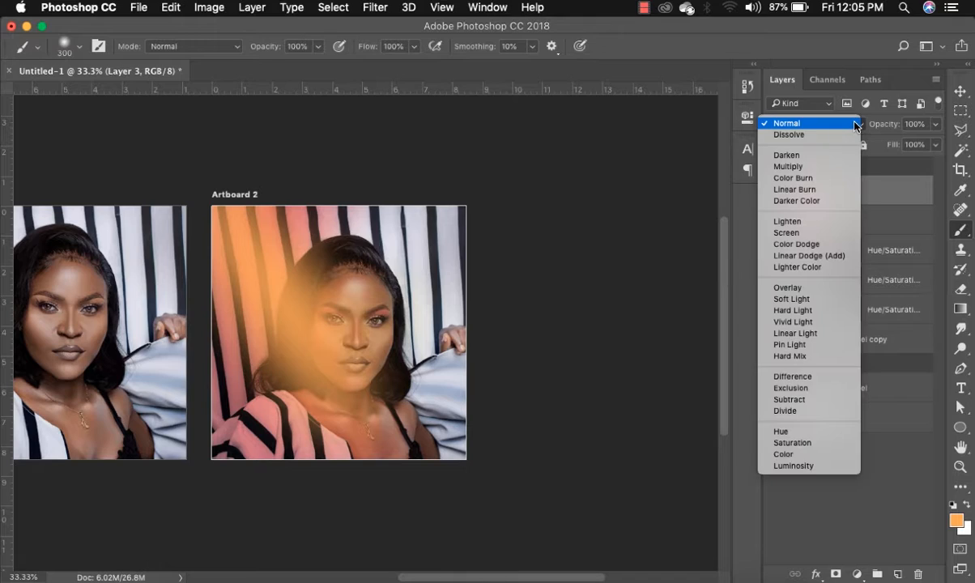
click(803, 167)
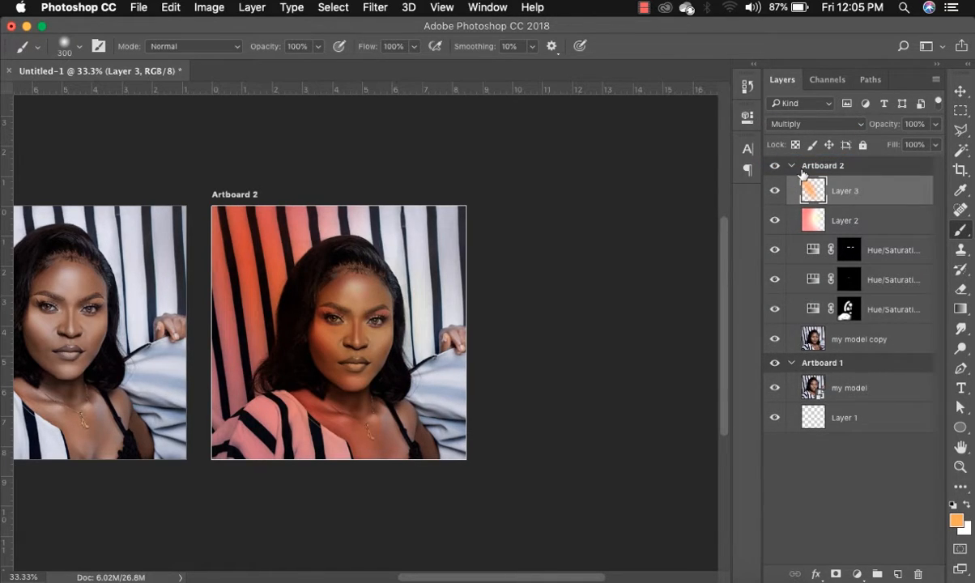
click(798, 124)
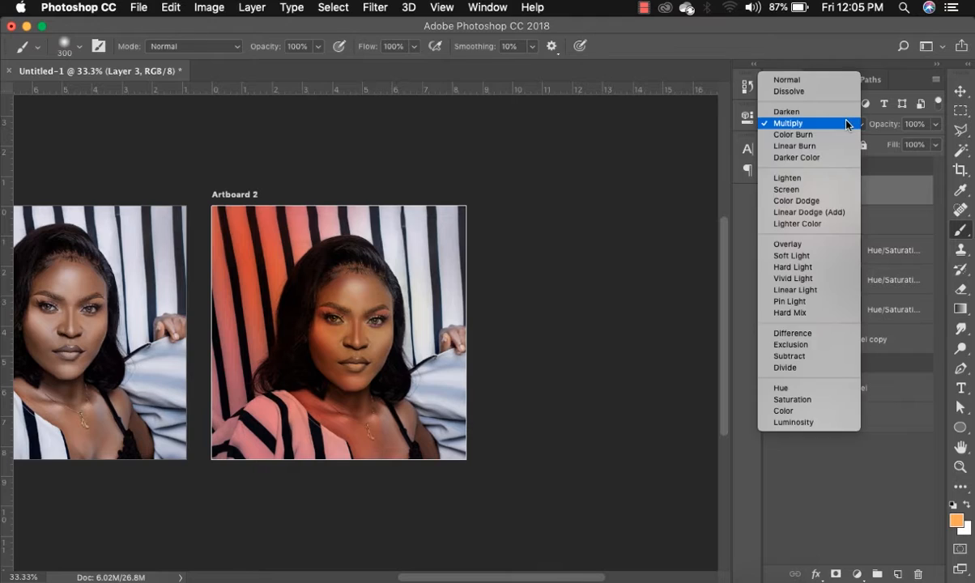
click(804, 245)
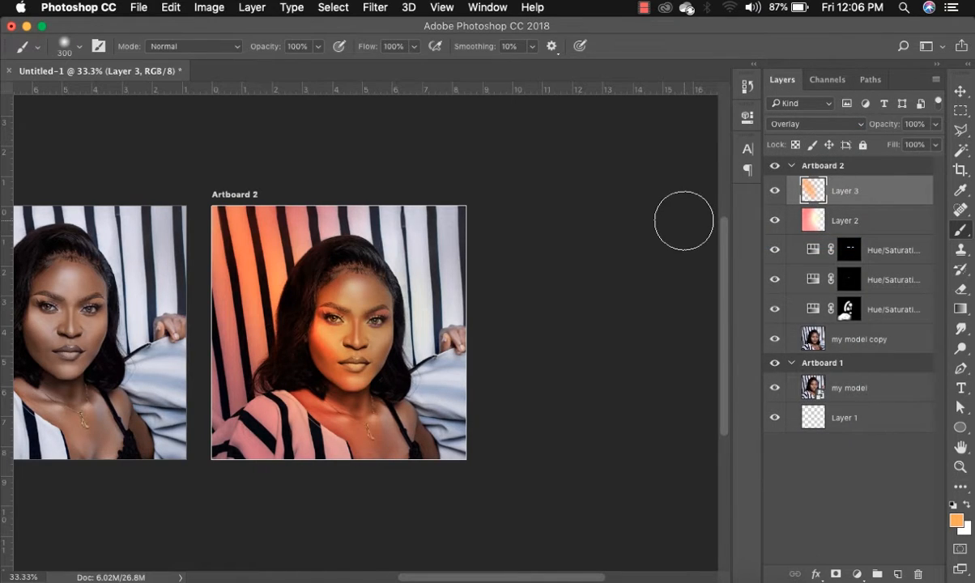
- Set the opacity of Layer 3 to 76%
key(super+equal)
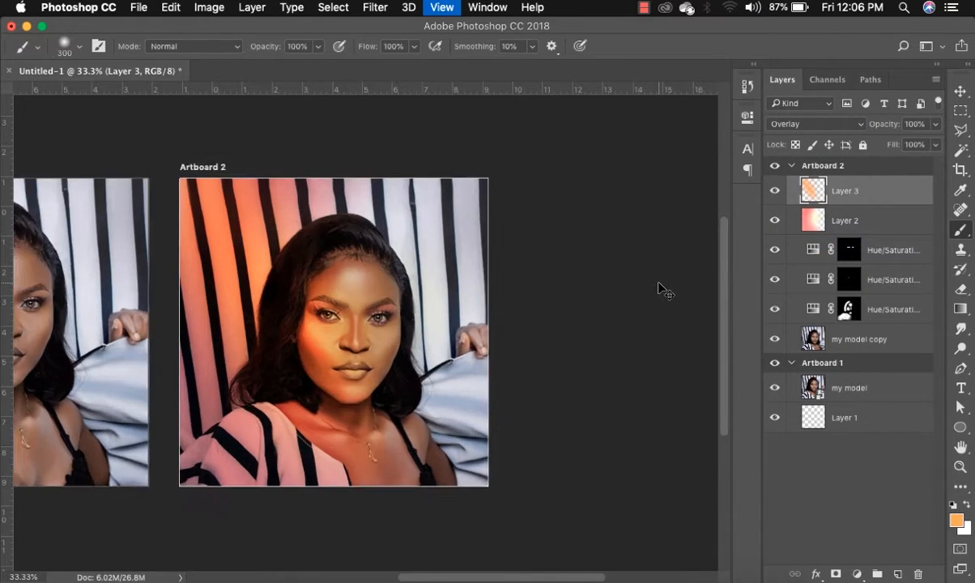
key(super+equal)
key(super+equal)
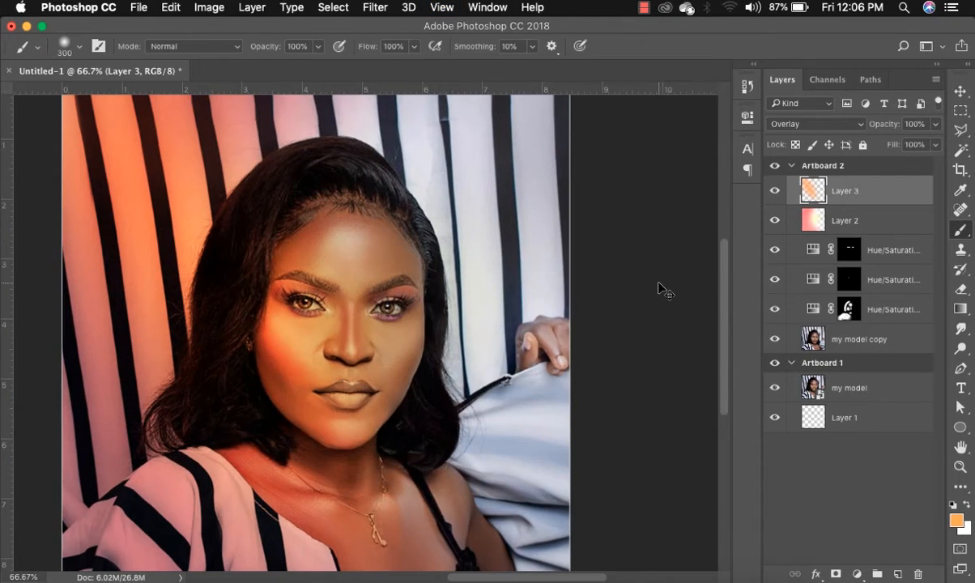
key(super+minus)
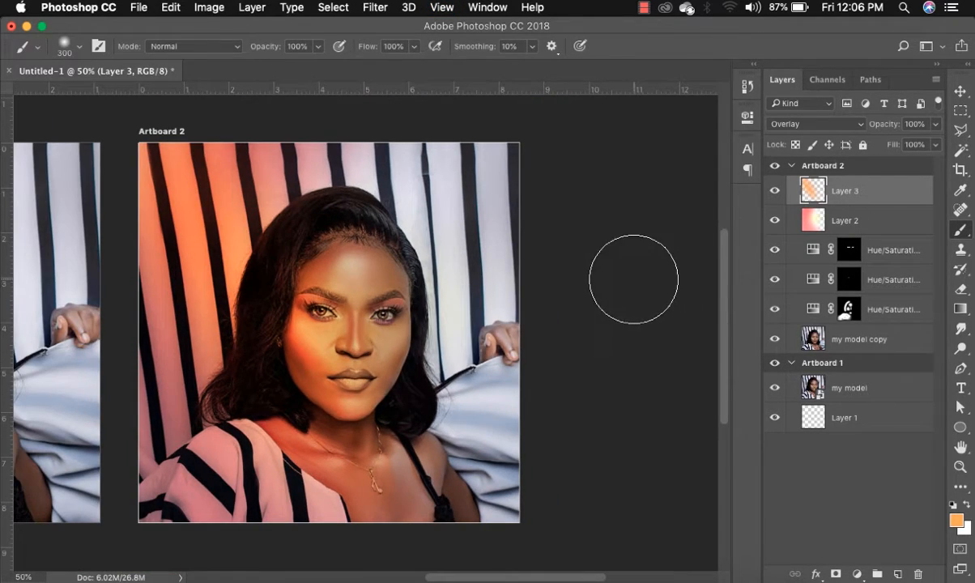
click(937, 124)
click(908, 146)
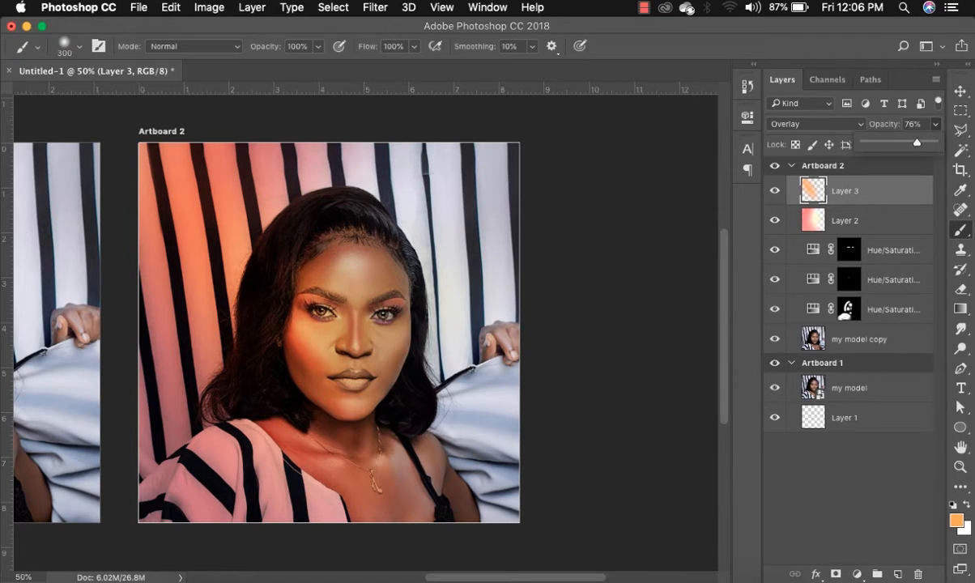
- On an empty layer above Layer 3, paint soft light blue over Artboard 2's upper-right background and erase the overlap on the hair and forehead
click(897, 575)
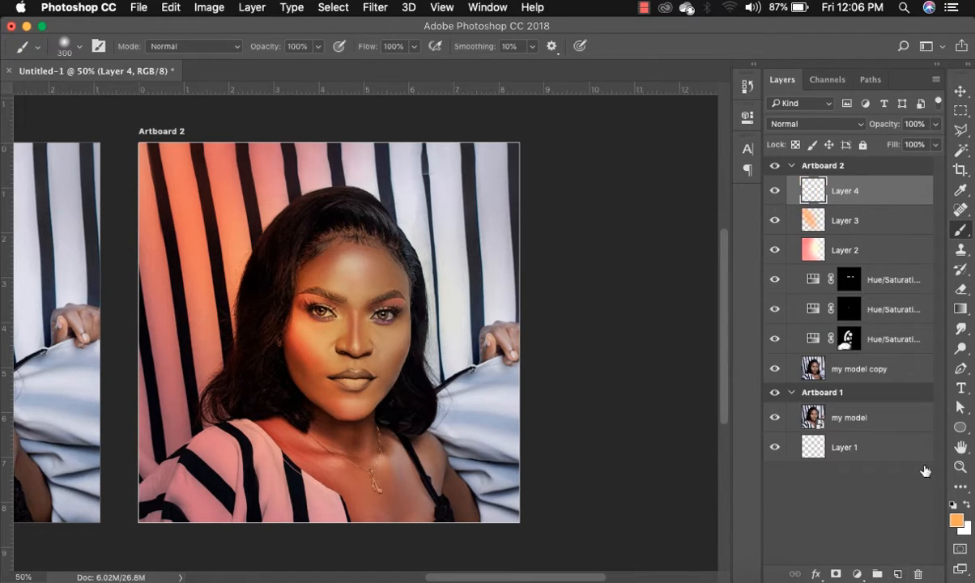
click(956, 520)
drag(737, 246, 737, 217)
drag(687, 190, 628, 153)
key(Return)
mouse_move(414, 163)
mouse_down()
mouse_move(525, 306)
mouse_move(496, 234)
mouse_move(319, 175)
mouse_move(362, 151)
mouse_move(496, 162)
mouse_move(477, 368)
mouse_move(520, 400)
mouse_move(468, 279)
mouse_up()
key(e)
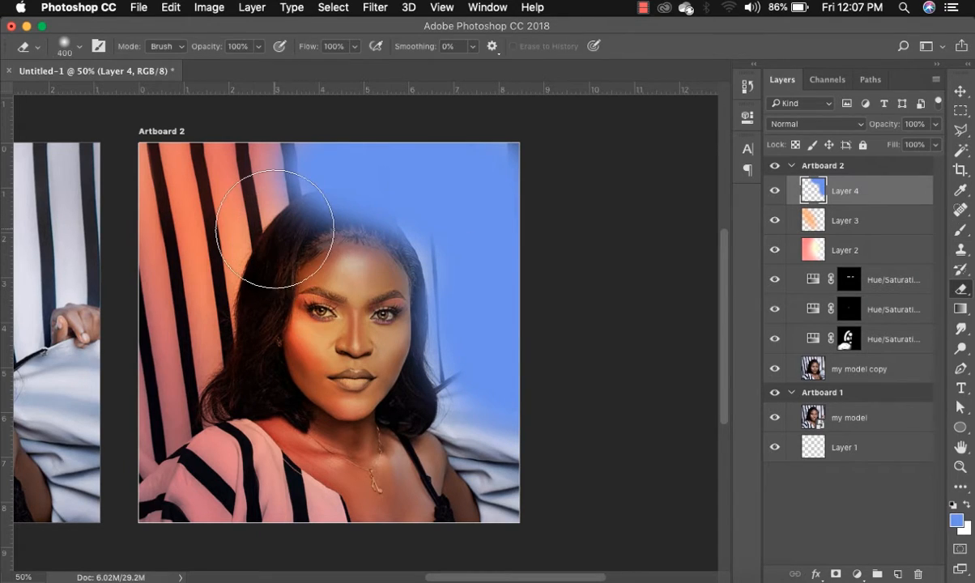
mouse_move(283, 207)
mouse_down()
mouse_move(349, 251)
mouse_move(356, 295)
mouse_move(409, 356)
mouse_move(312, 283)
mouse_move(300, 244)
mouse_move(322, 229)
mouse_move(348, 240)
mouse_up()
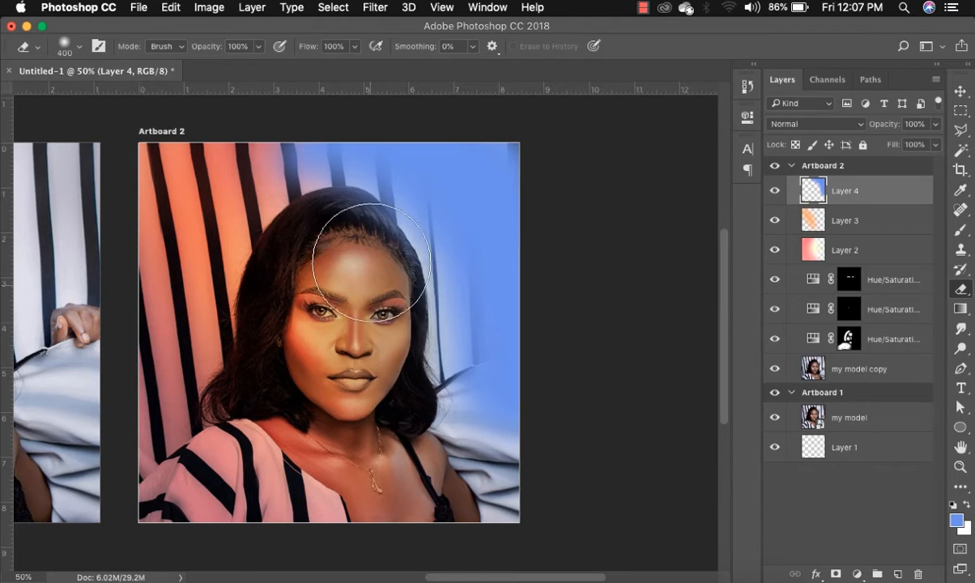
- Apply a Gaussian Blur with a 482.7 pixel radius to the blue paint on Layer 4
click(366, 9)
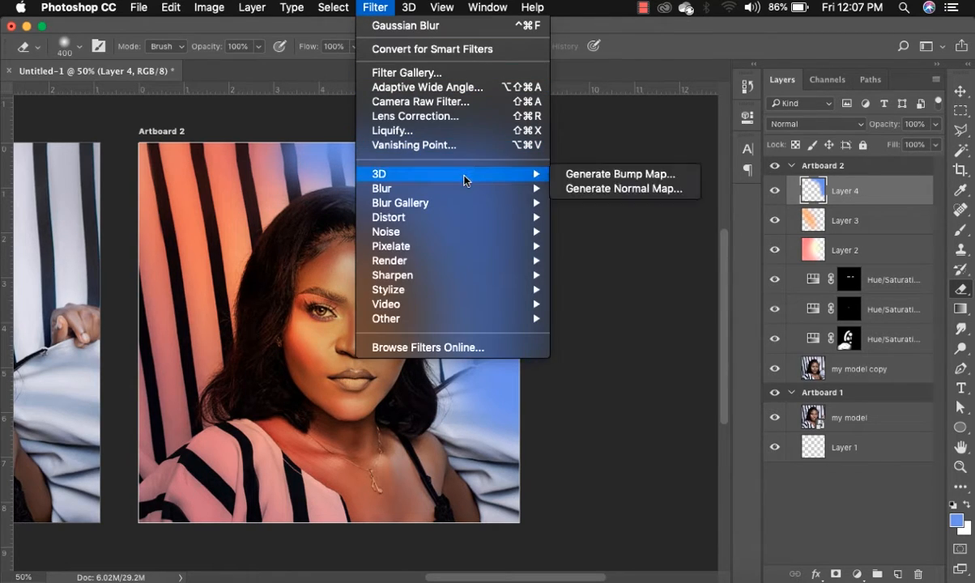
mouse_move(438, 187)
click(607, 246)
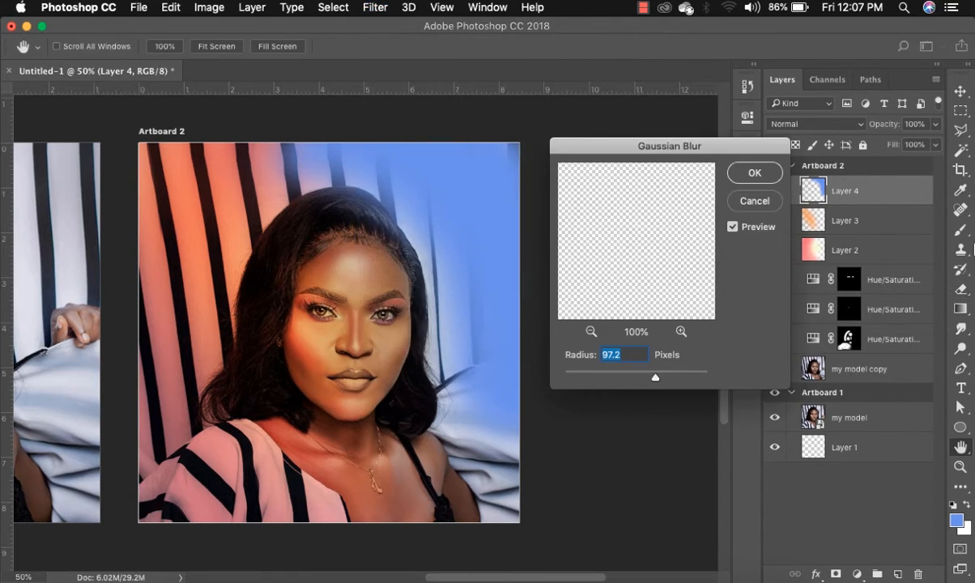
drag(655, 378, 691, 378)
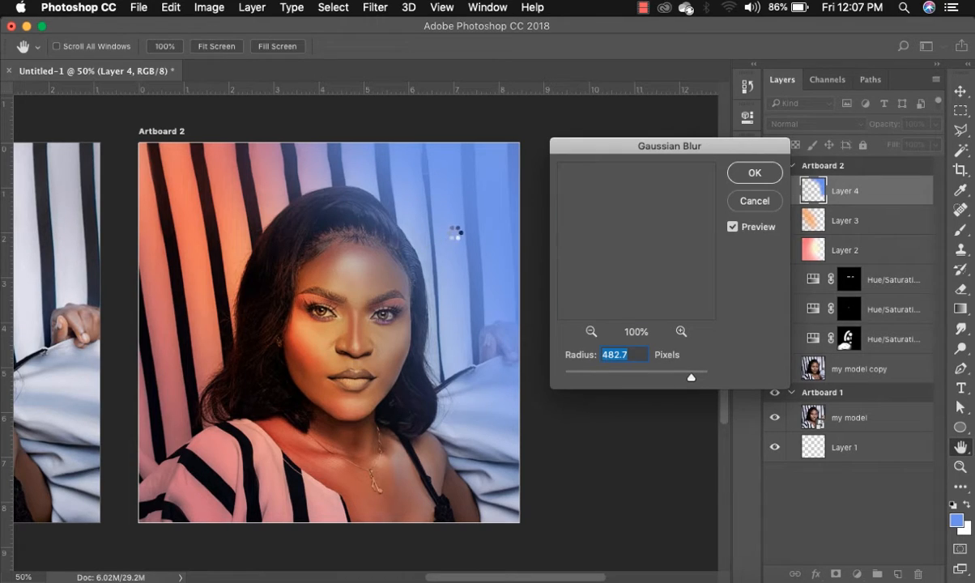
key(Return)
- Try erasing the blue tint on Layer 4 from the forehead down to the chin with a 100 px eraser
key(e)
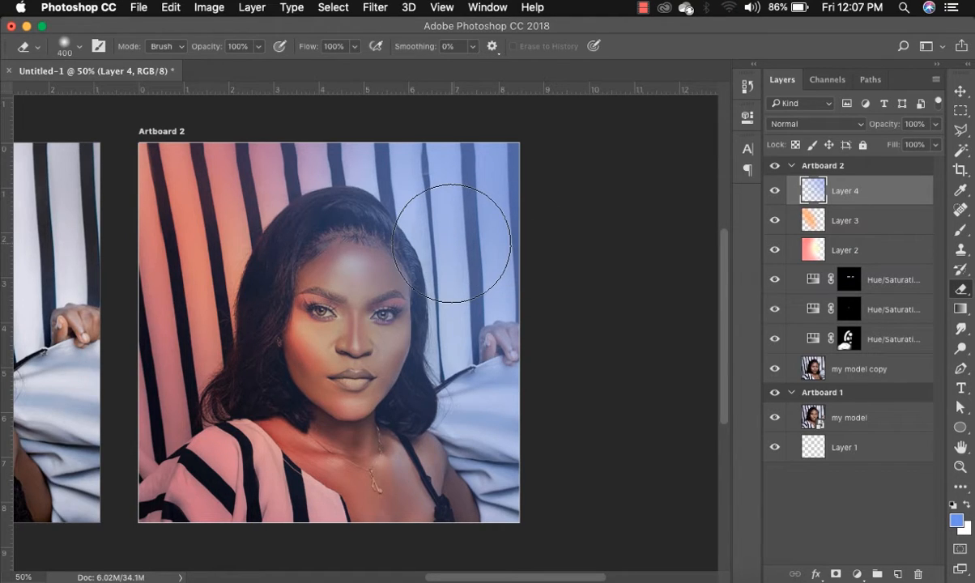
key(bracketleft)
key(bracketleft)
key(bracketleft)
key(bracketleft)
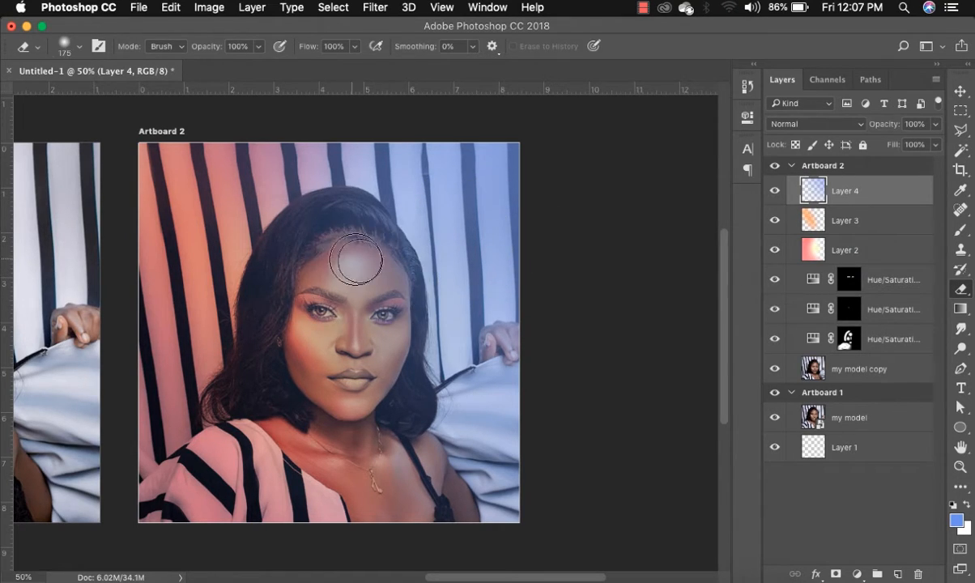
key(bracketleft)
key(bracketleft)
key(bracketleft)
mouse_move(356, 259)
mouse_down()
mouse_move(391, 283)
mouse_move(403, 341)
mouse_move(363, 404)
mouse_up()
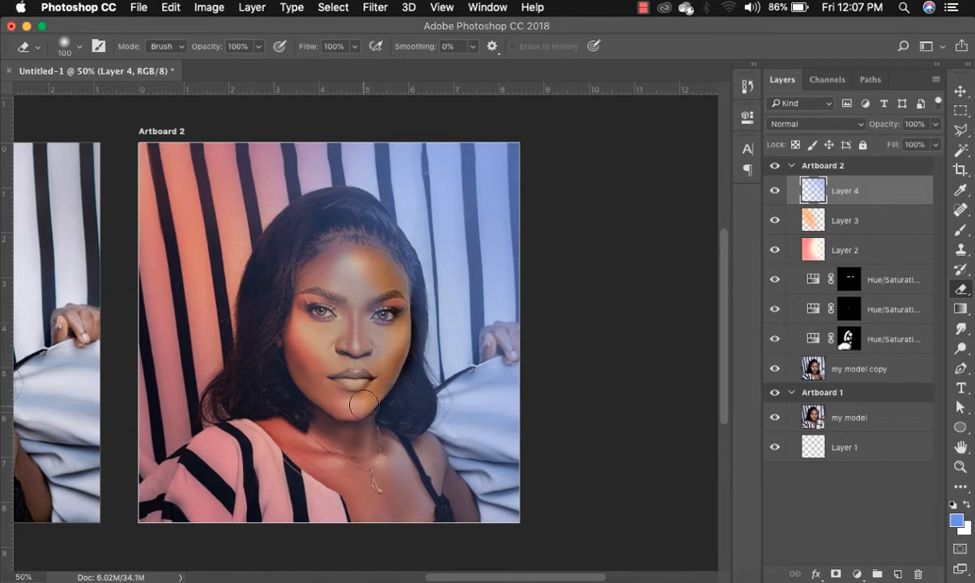
- Try erasing the blue tint on Layer 4 across the whole face, neck and shoulder with a 300 px eraser
key(bracketright)
key(bracketright)
key(bracketright)
key(bracketright)
key(bracketright)
key(bracketright)
mouse_move(349, 266)
mouse_down()
mouse_move(350, 324)
mouse_move(374, 381)
mouse_move(371, 405)
mouse_move(420, 475)
mouse_up()
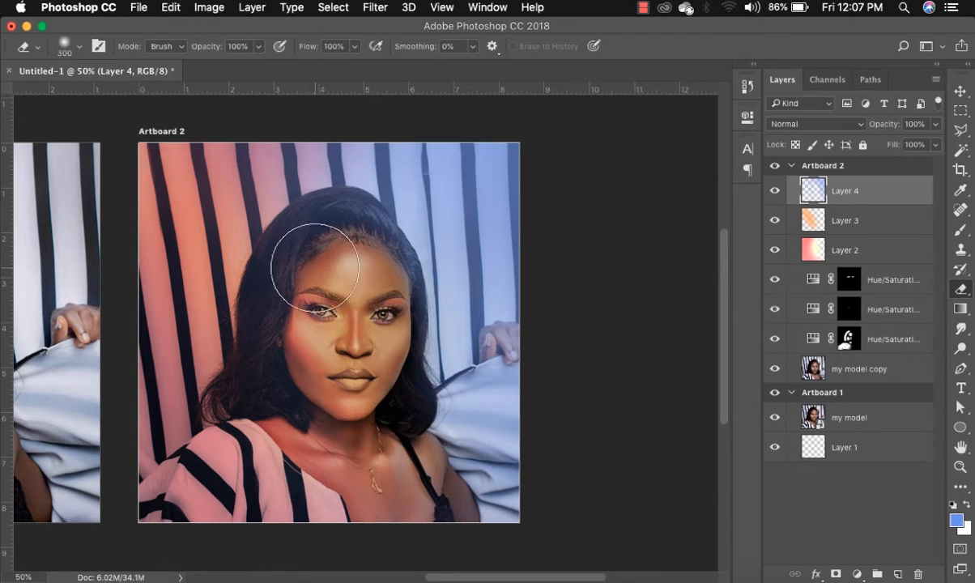
drag(315, 267, 337, 414)
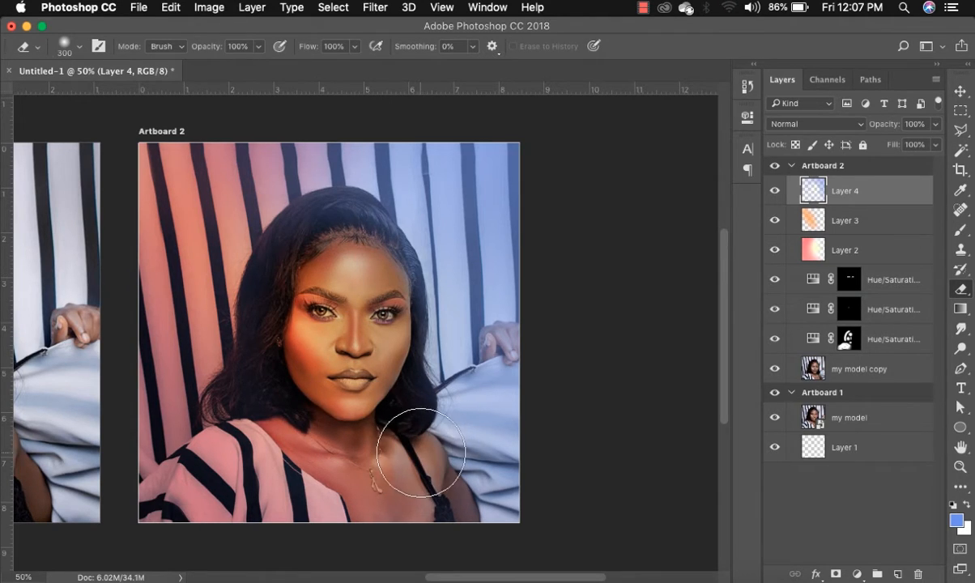
- Undo the eraser strokes made on the blurred blue Layer 4
key(super+alt+z)
key(super+alt+z)
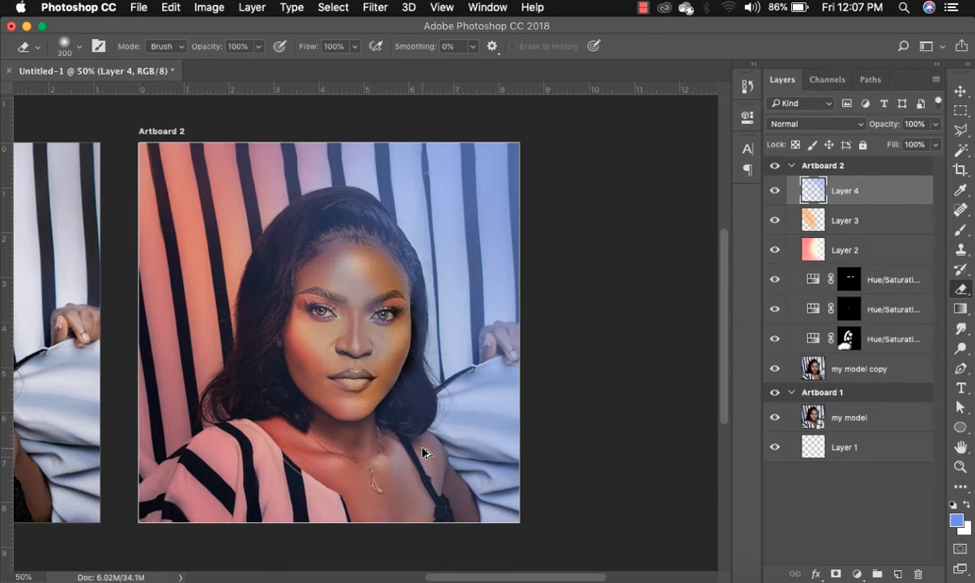
key(super+alt+z)
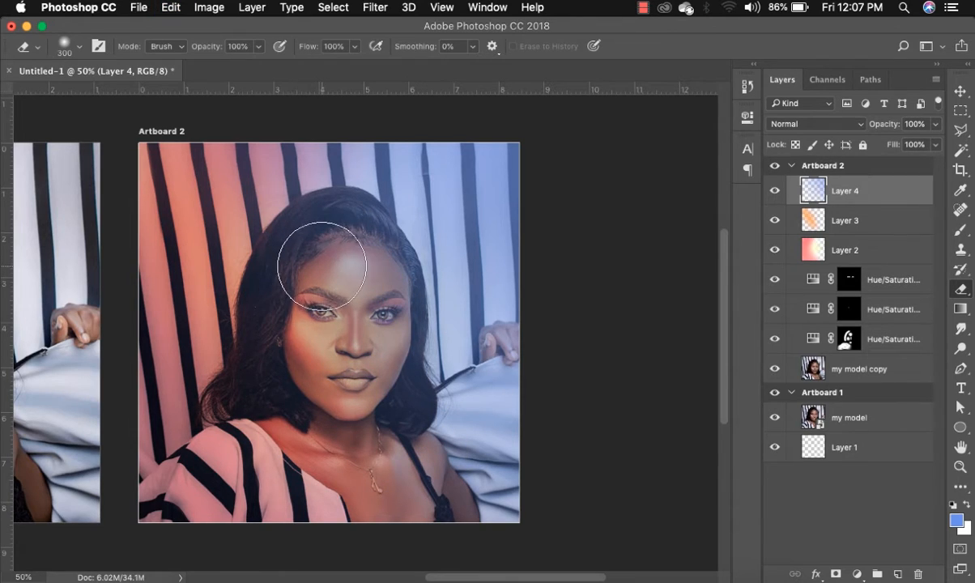
- Erase the blue tint on Layer 4 from the face, neck and chest, and from the hair and orange-lit stripes beside it
mouse_move(322, 265)
mouse_down()
mouse_move(326, 244)
mouse_move(329, 323)
mouse_move(318, 275)
mouse_move(349, 311)
mouse_move(337, 341)
mouse_move(324, 320)
mouse_move(343, 364)
mouse_move(340, 356)
mouse_move(279, 398)
mouse_move(350, 331)
mouse_move(292, 276)
mouse_move(316, 235)
mouse_move(337, 250)
mouse_move(344, 223)
mouse_move(278, 300)
mouse_move(304, 374)
mouse_move(358, 431)
mouse_move(378, 429)
mouse_move(358, 470)
mouse_up()
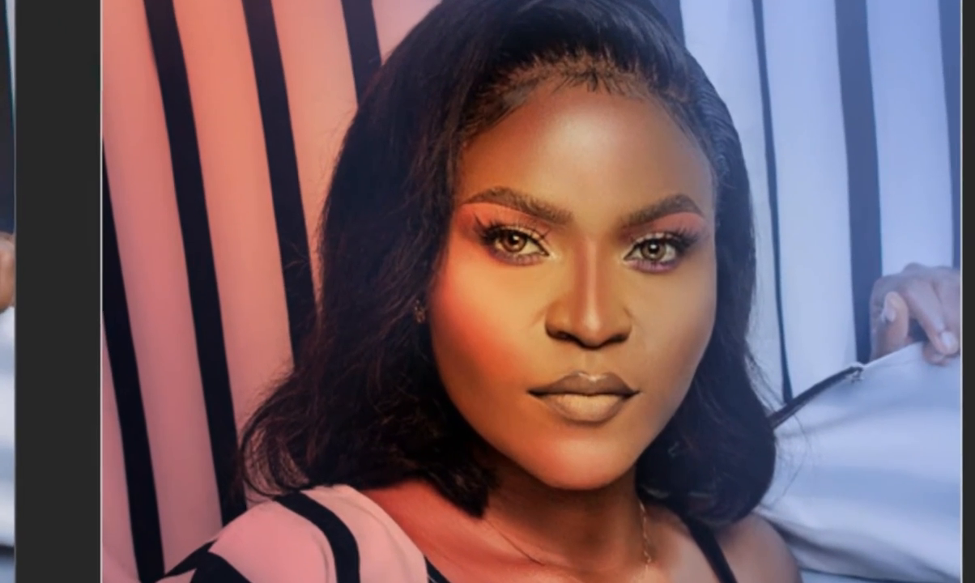
click(422, 294)
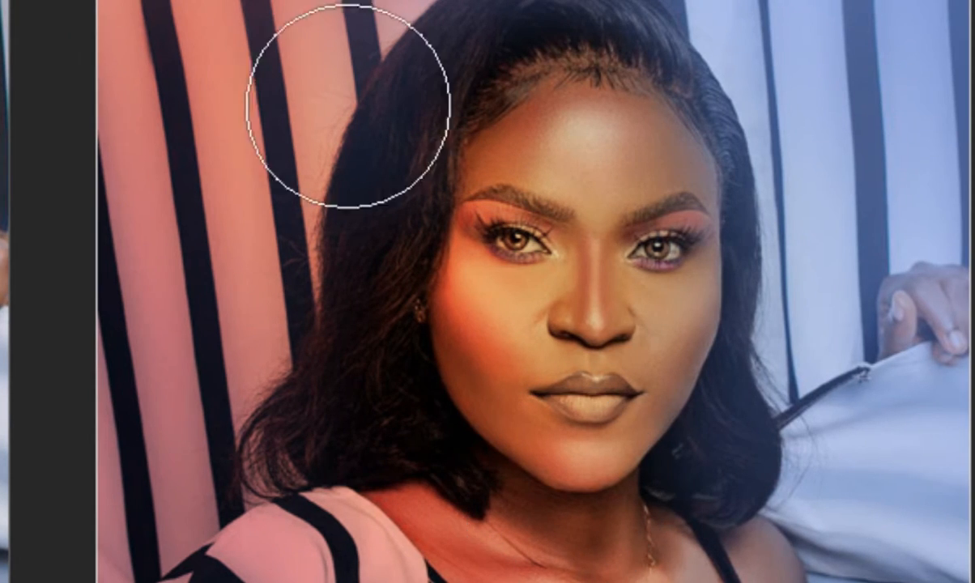
mouse_move(348, 104)
mouse_down()
mouse_move(350, 420)
mouse_move(421, 49)
mouse_up()
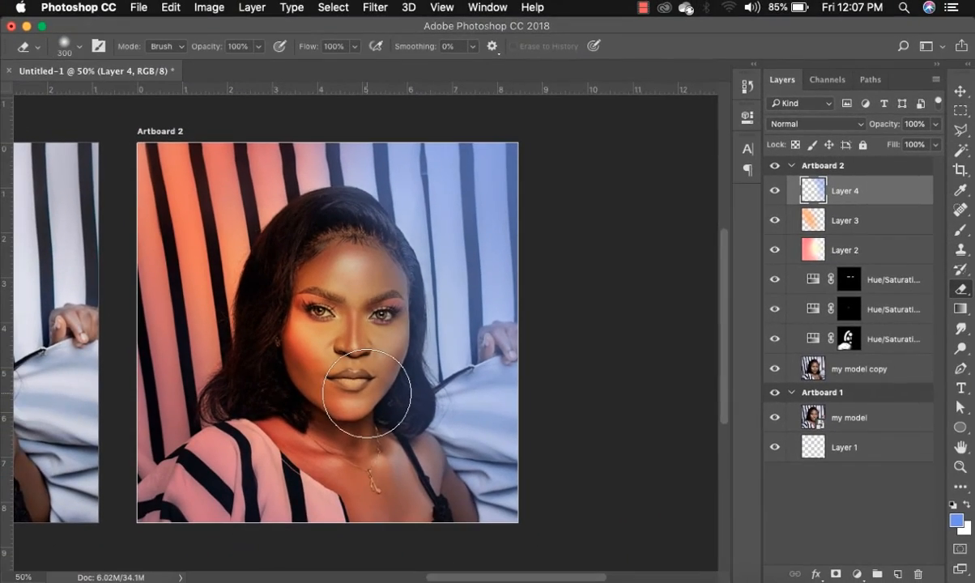
- Inspect the recoloured face on Artboard 2 up close and compare both artboards side by side
key(super+0)
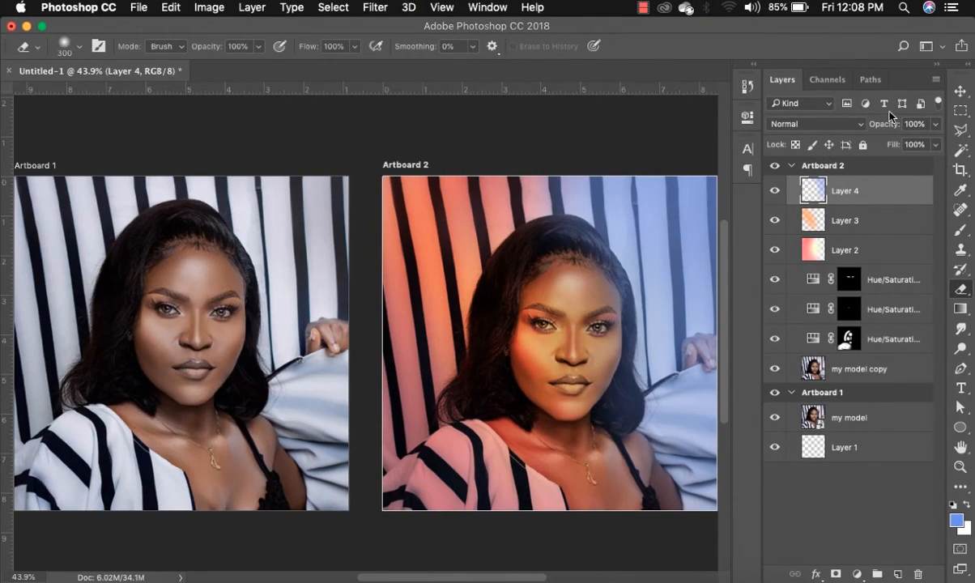
click(959, 92)
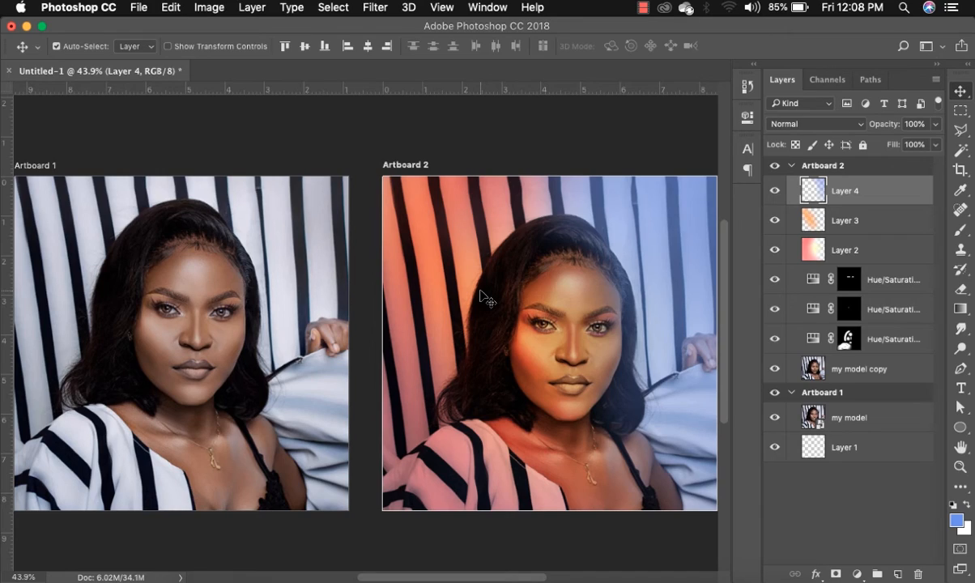
key(z)
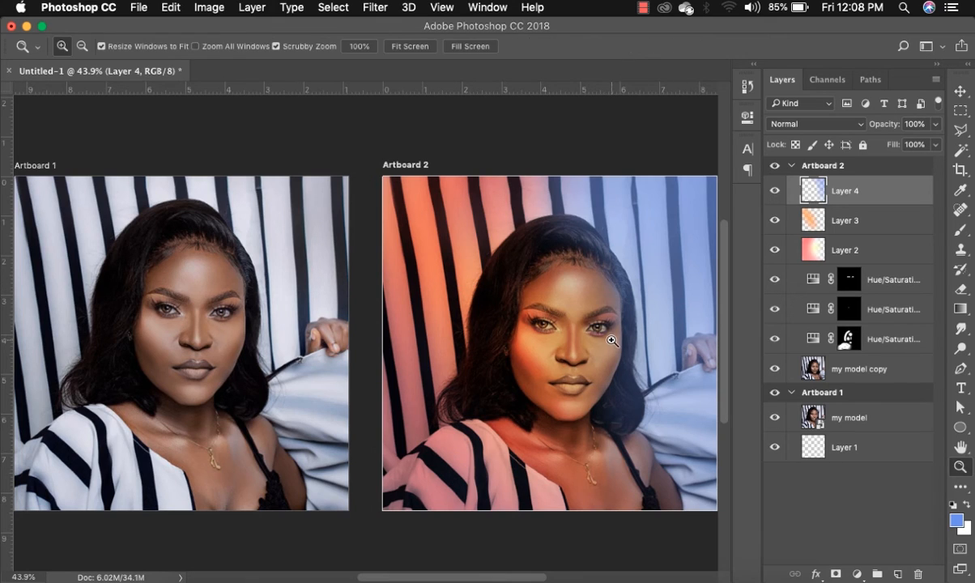
click(603, 338)
click(603, 347)
click(601, 349)
click(619, 354)
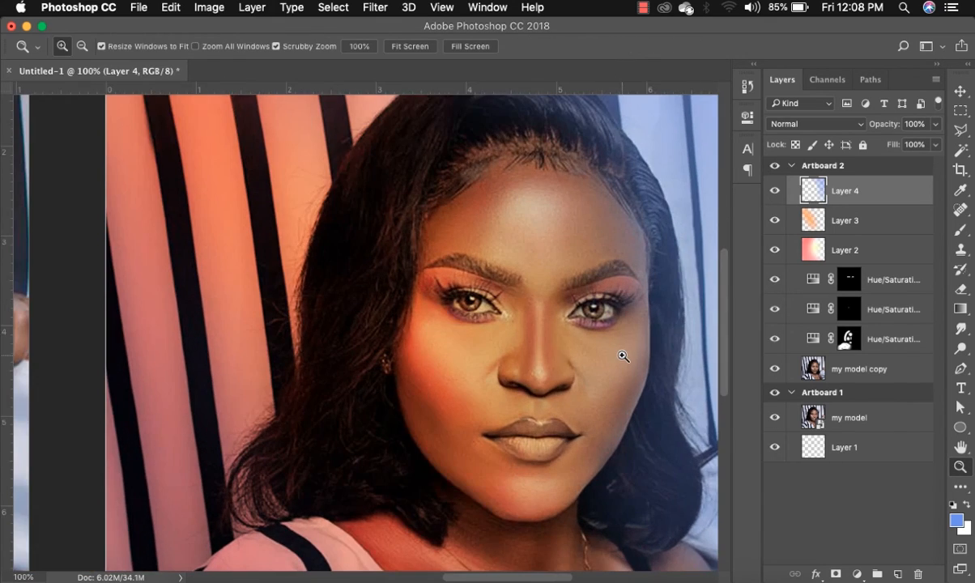
click(623, 357)
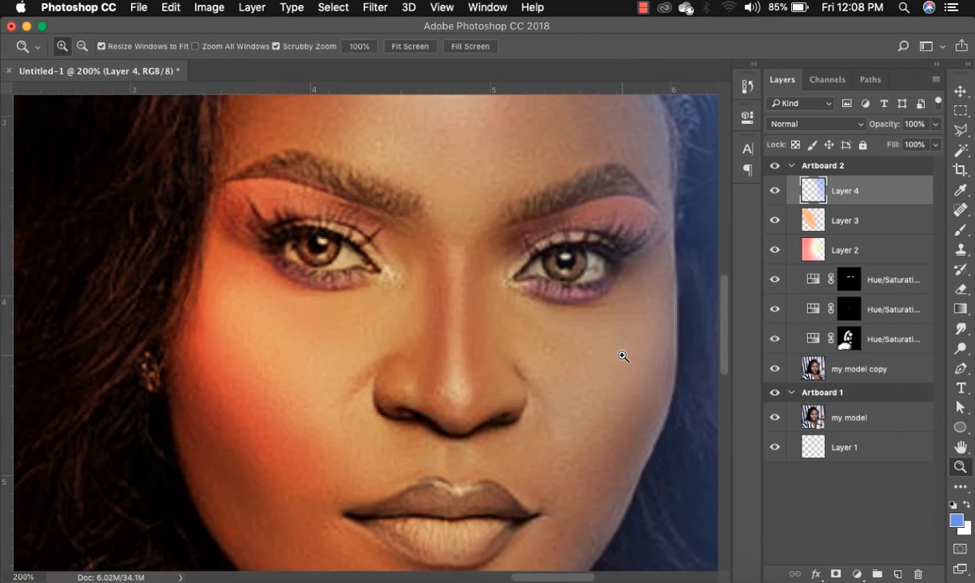
alt+click(474, 222)
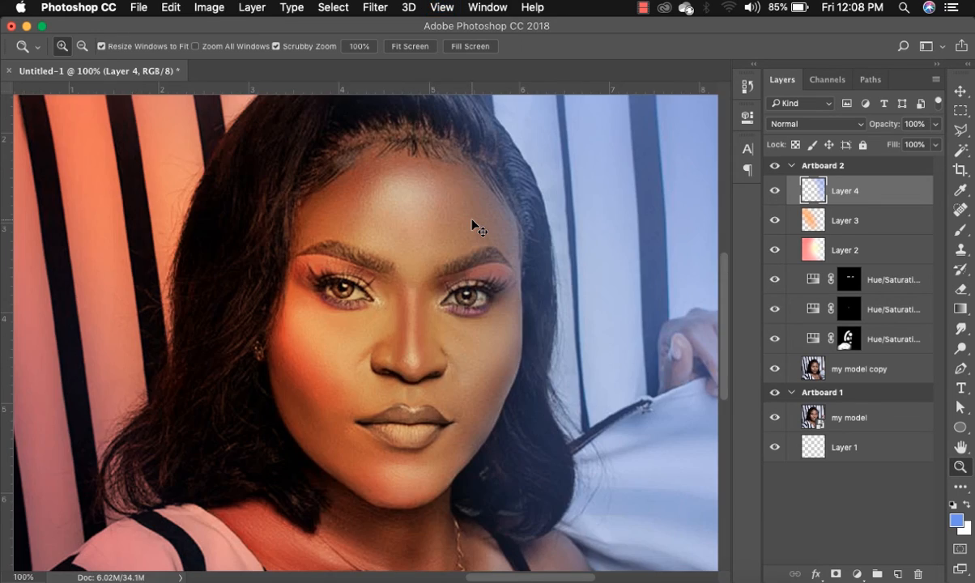
alt+click(474, 223)
key(super+0)
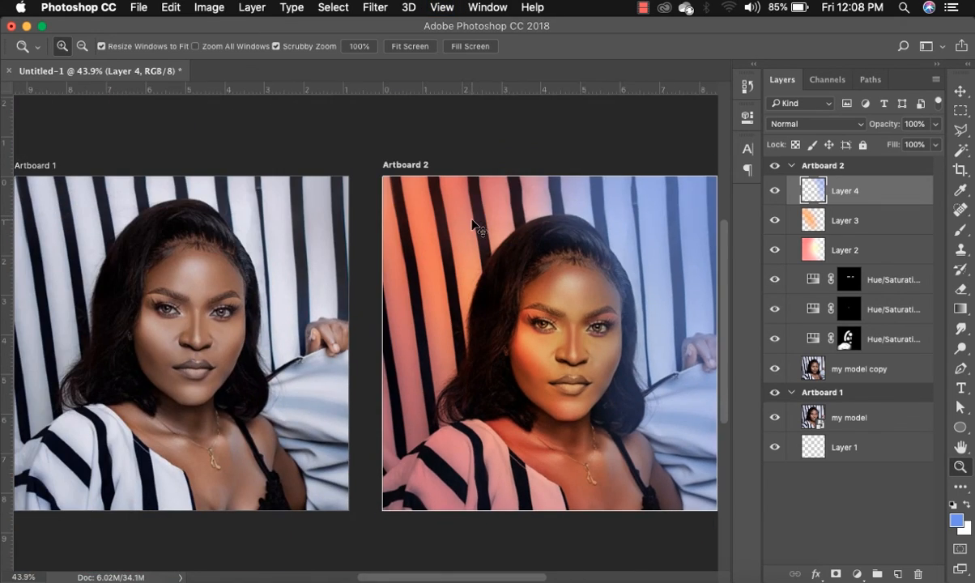
key(super+minus)
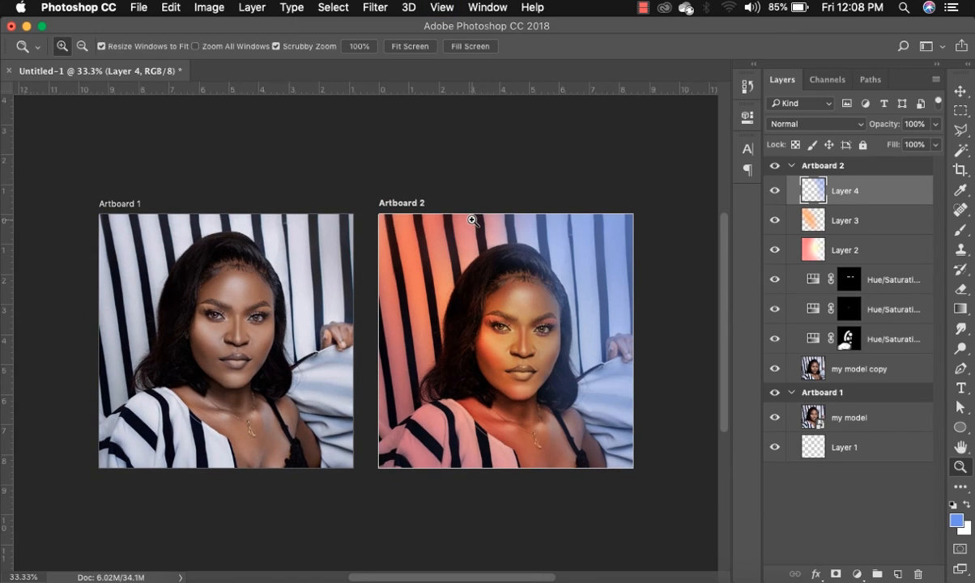